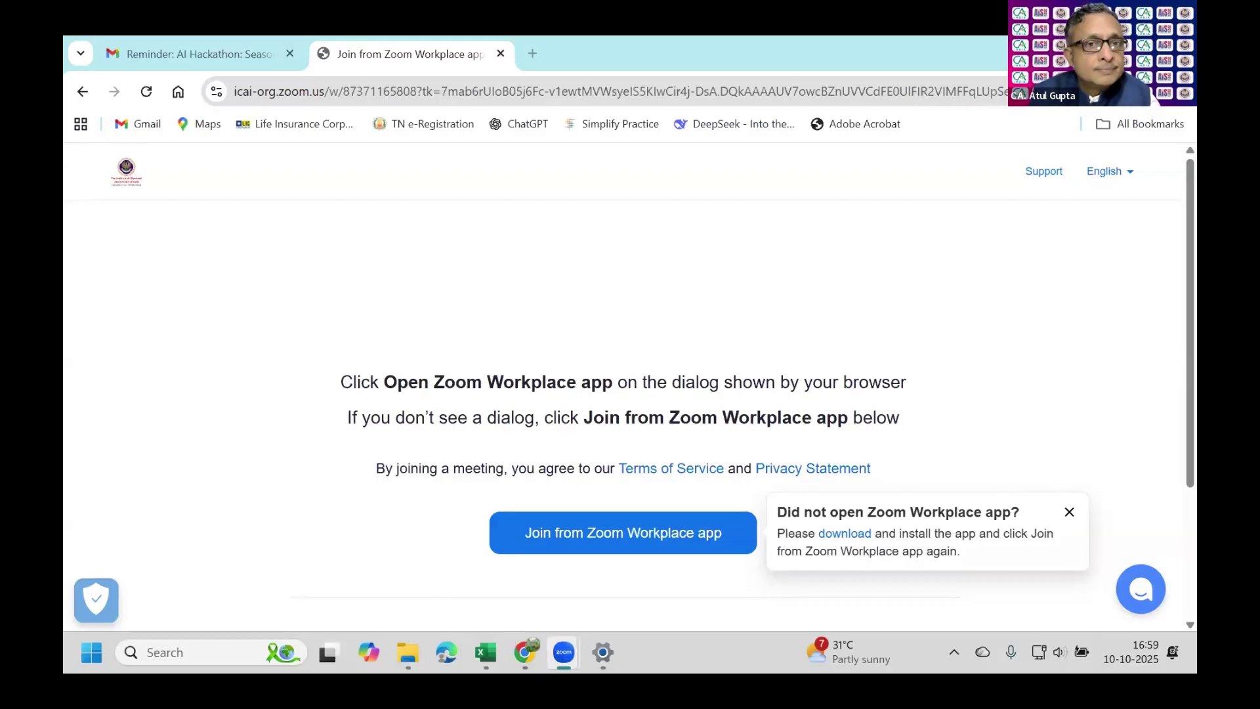
- Hide Chrome's Zoom join page with Win+D so the desktop shows
{"action": "key", "text": "super+d"}
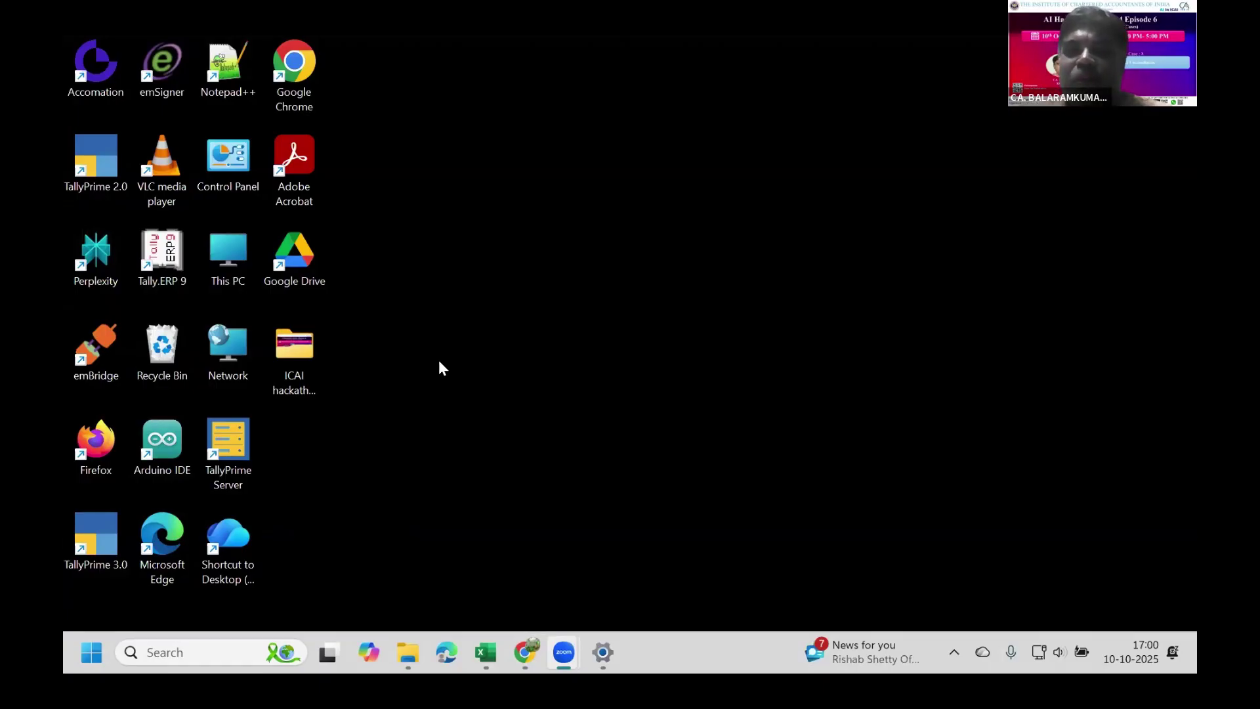
- Browse This PC > New Volume (E:) > Demo and open 'GST Tool for Sales Comparision latest'
{"action": "double_click", "coordinate": [237, 259]}
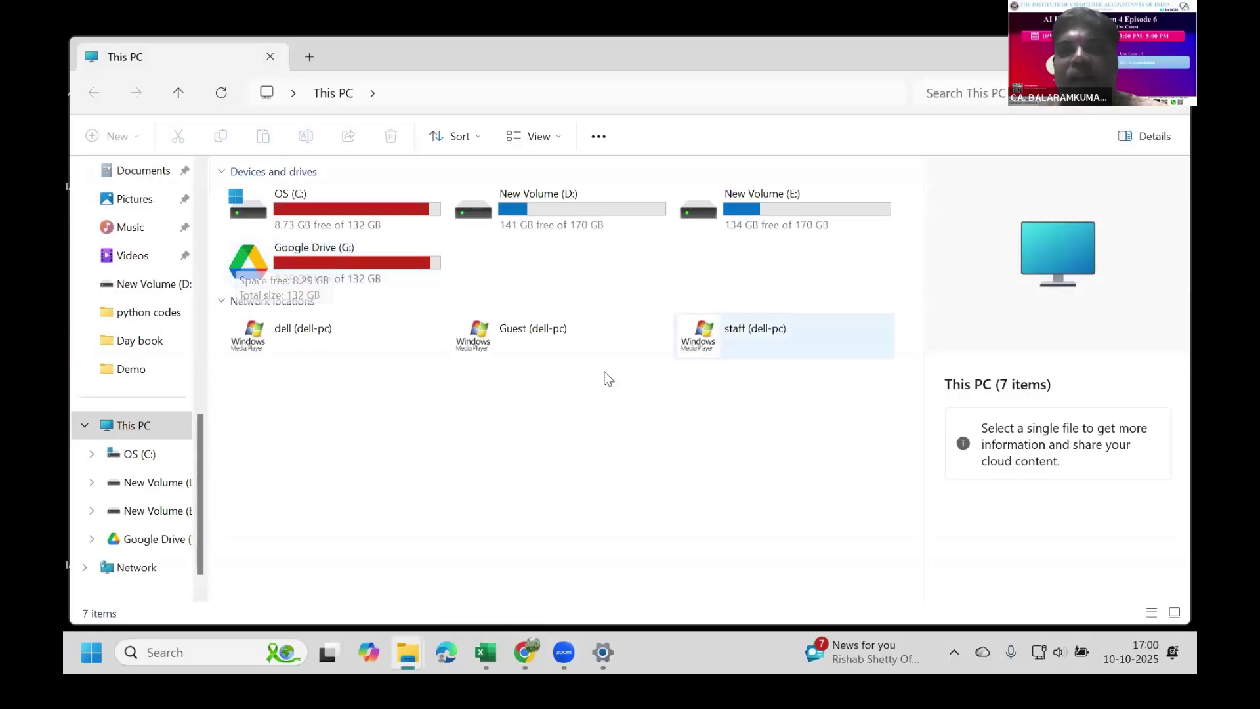
{"action": "double_click", "coordinate": [795, 195]}
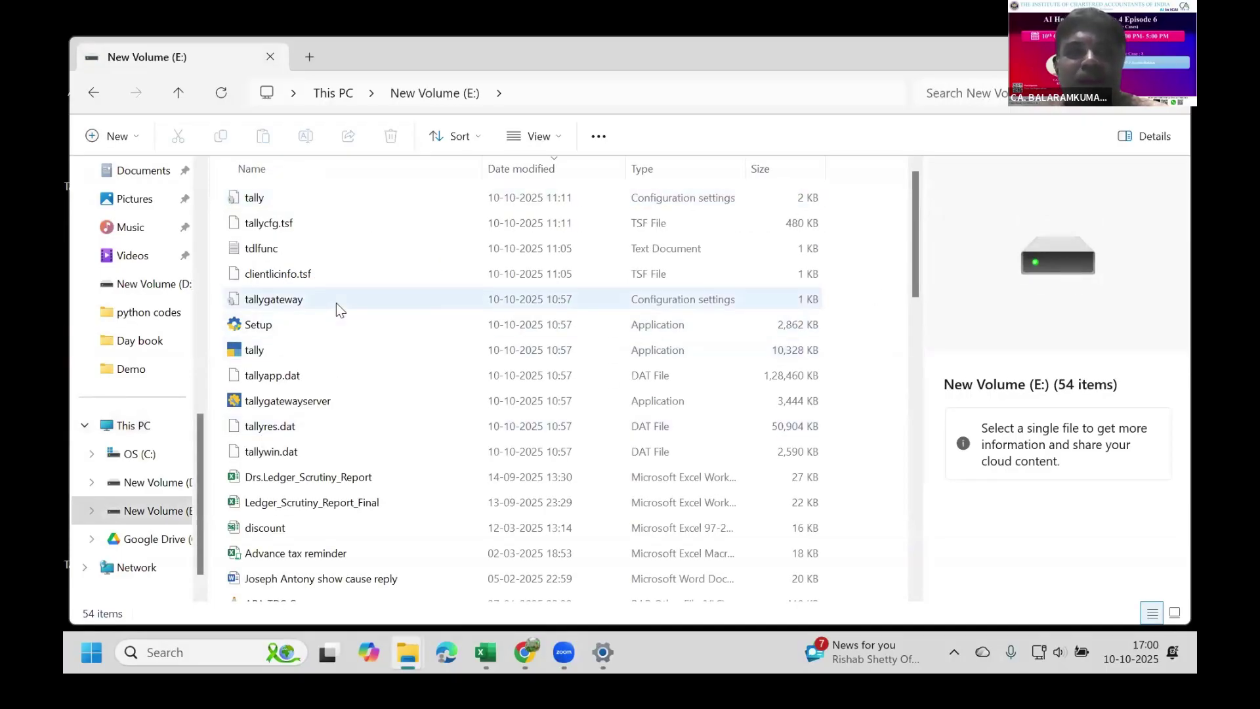
{"action": "scroll", "coordinate": [336, 302], "scroll_direction": "down", "scroll_amount": 2}
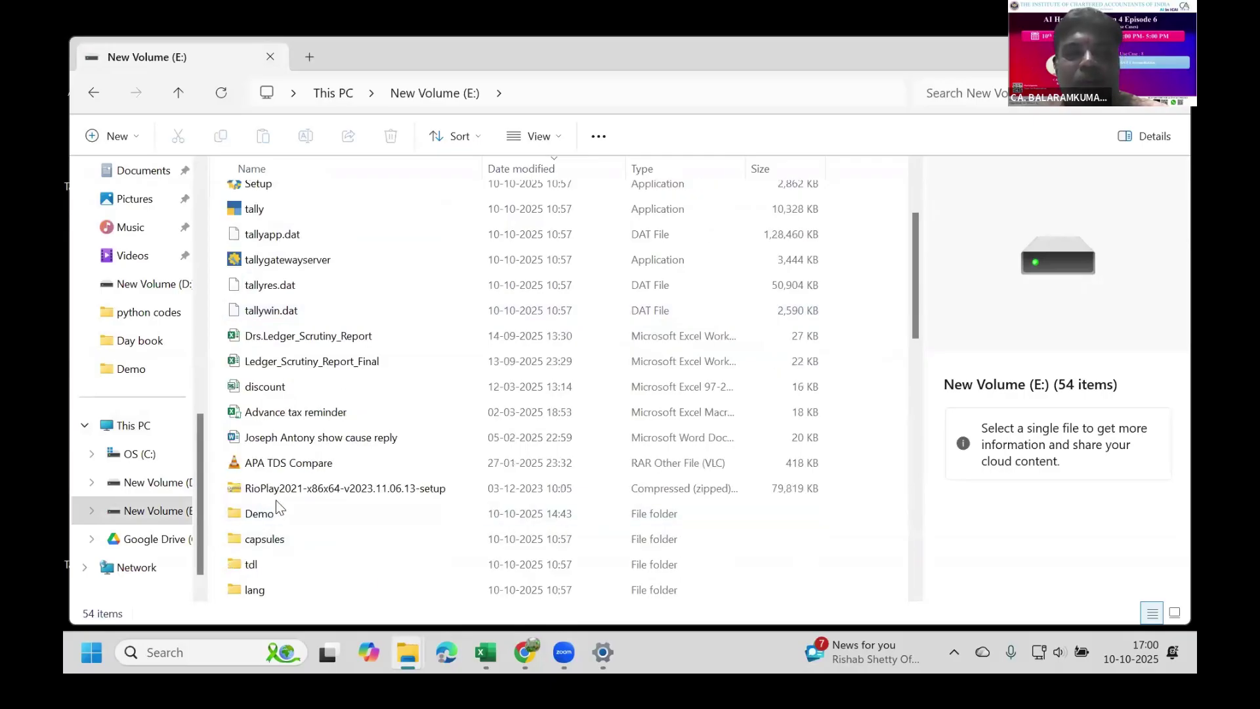
{"action": "double_click", "coordinate": [270, 515]}
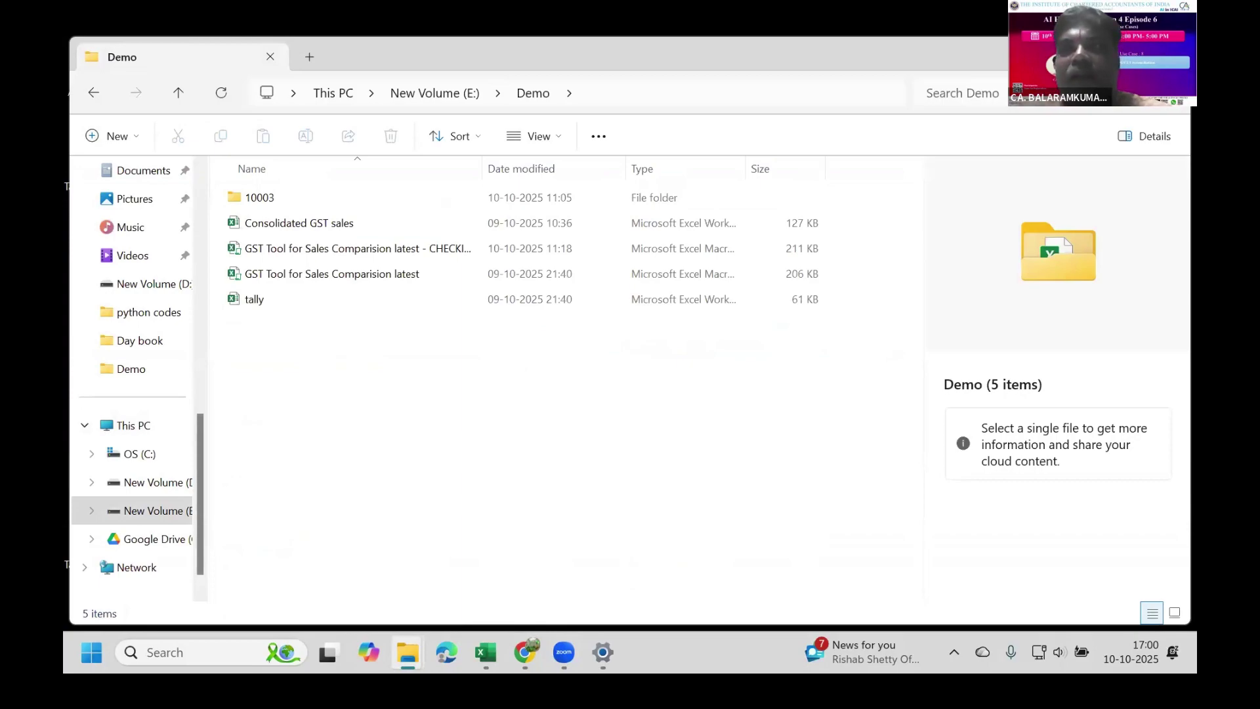
{"action": "double_click", "coordinate": [373, 276]}
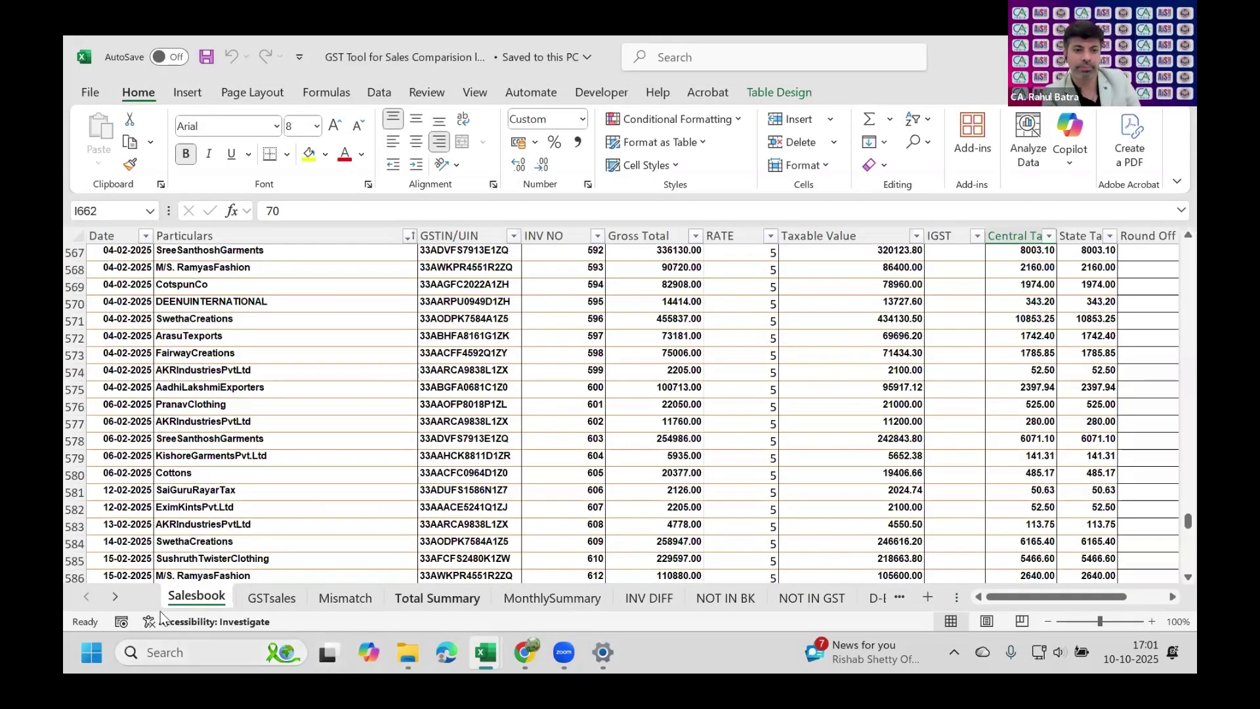
- Tour the sheets from GSTsales through the summary, NOT IN and D-ENTRY sheets to NameOverrides
{"action": "left_click", "coordinate": [278, 601]}
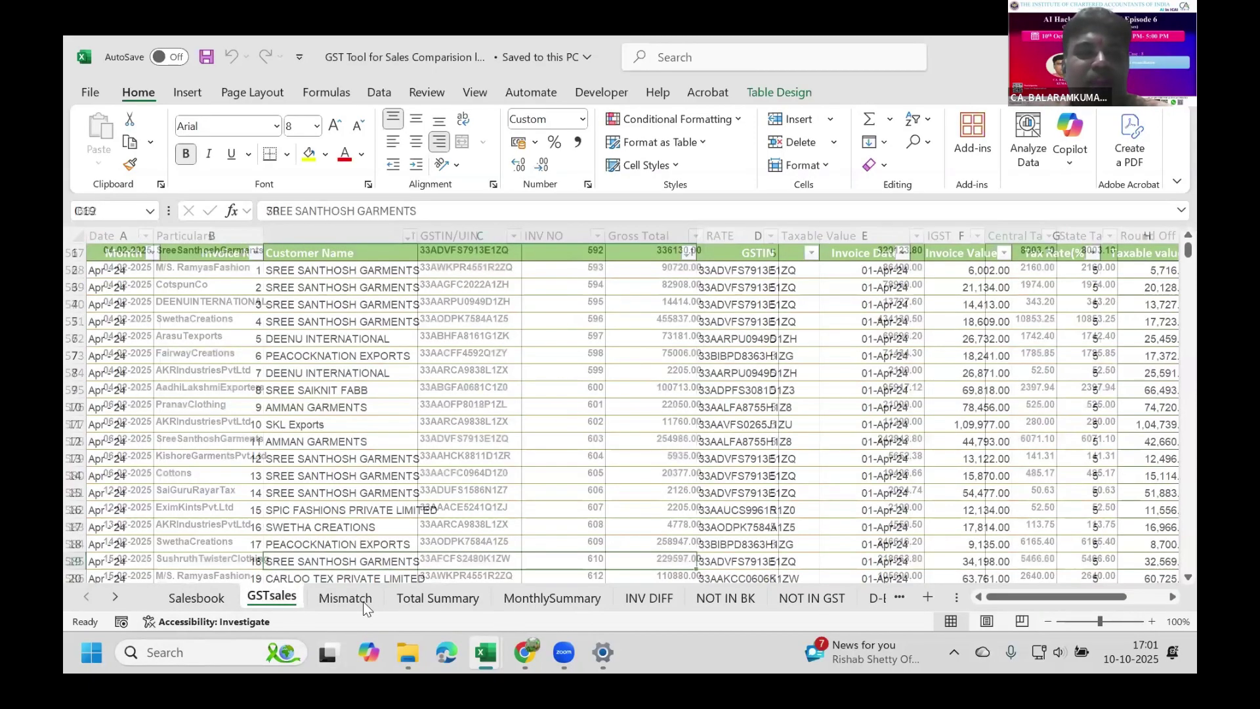
{"action": "left_click", "coordinate": [364, 598]}
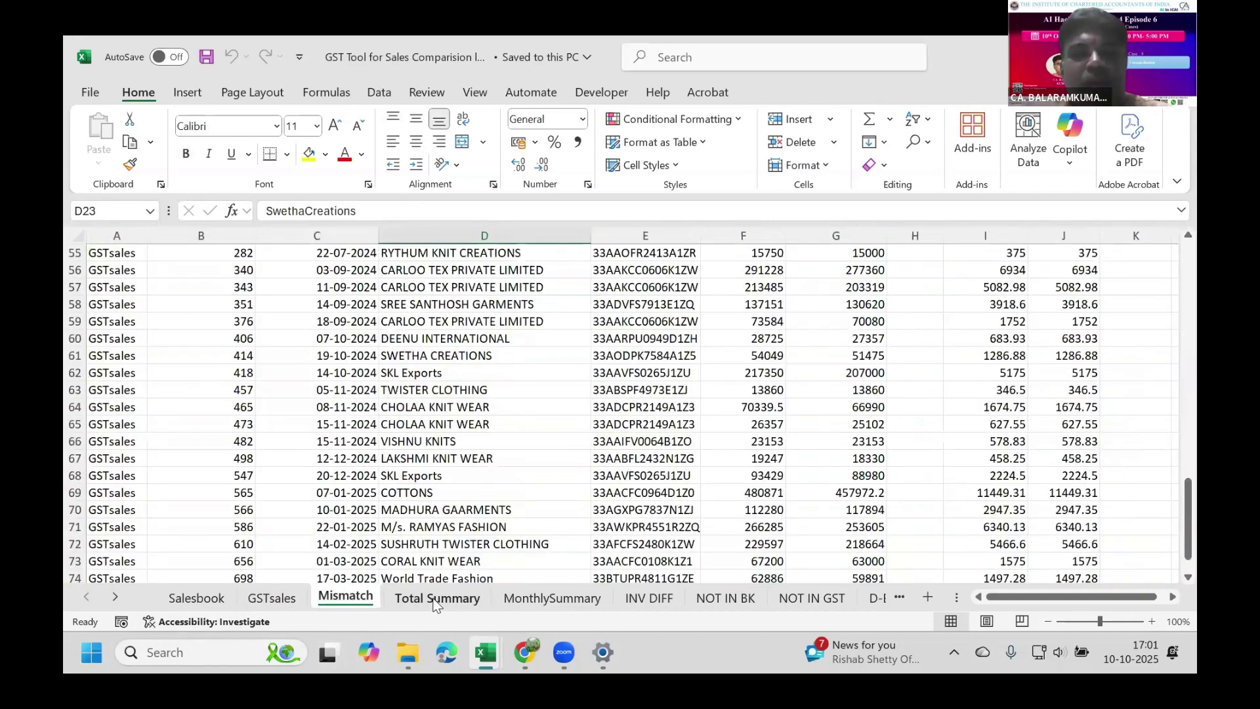
{"action": "left_click", "coordinate": [434, 600]}
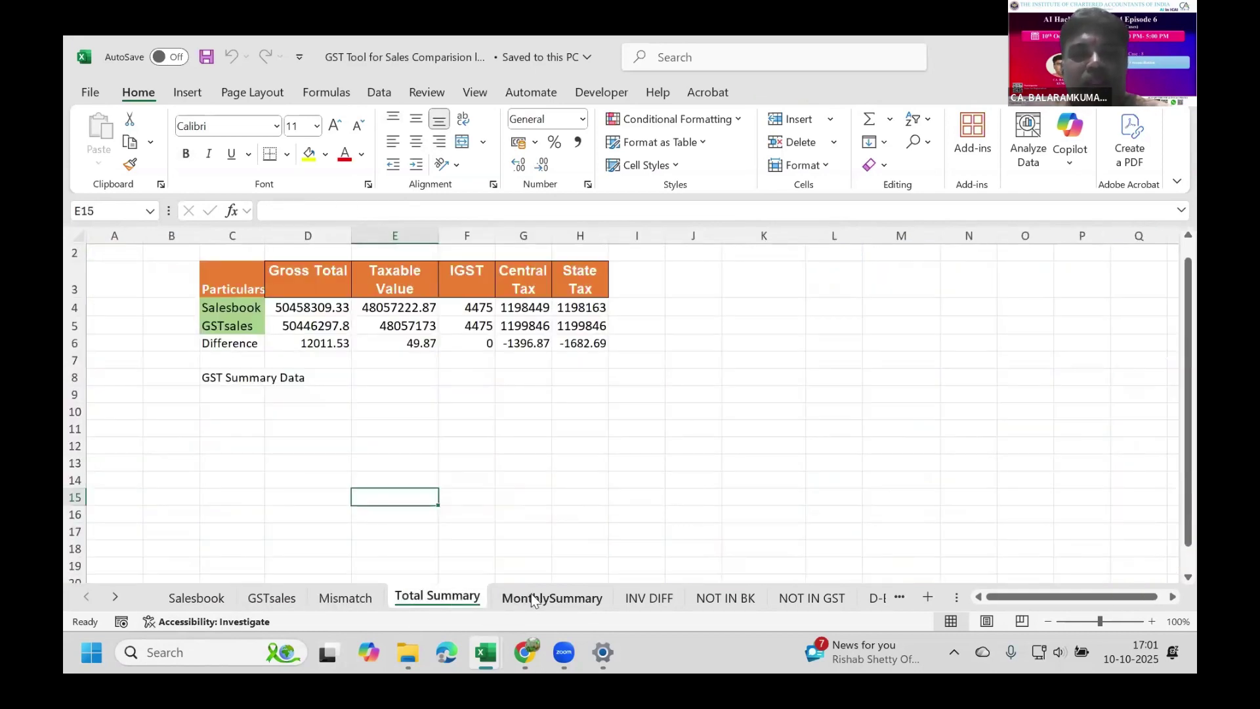
{"action": "left_click", "coordinate": [563, 607]}
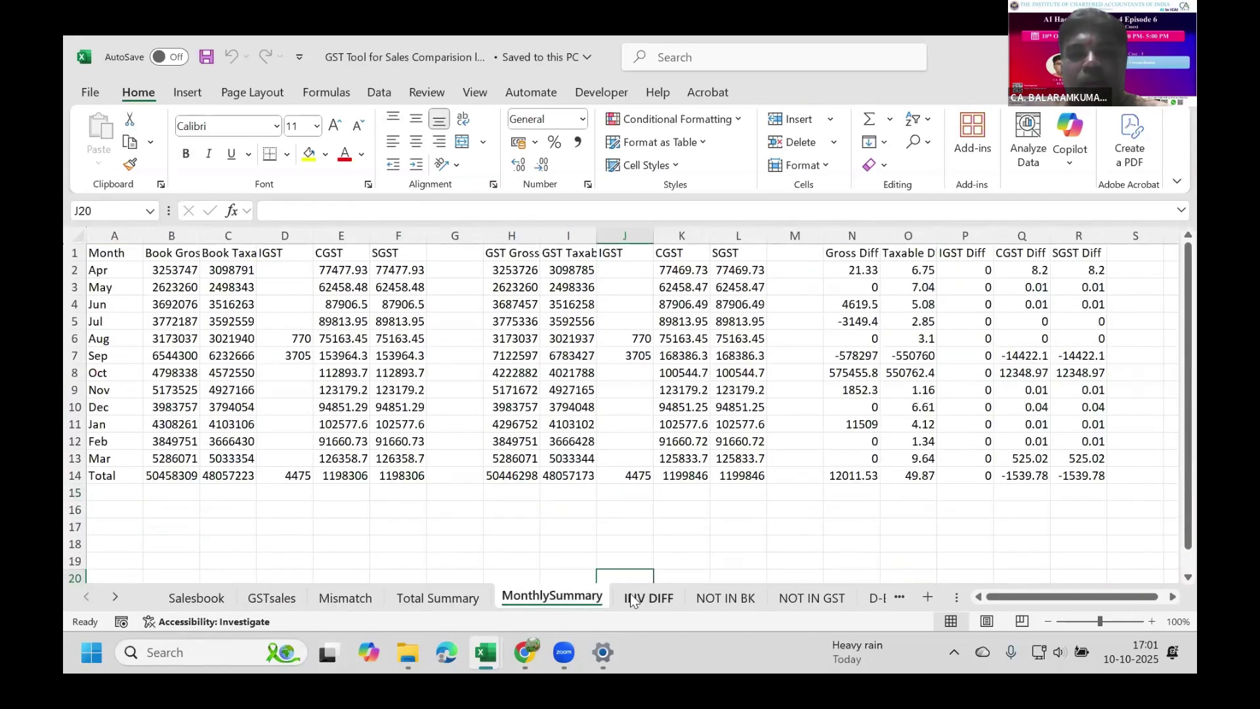
{"action": "key", "text": "ctrl+Page_Down"}
{"action": "left_click", "coordinate": [744, 604]}
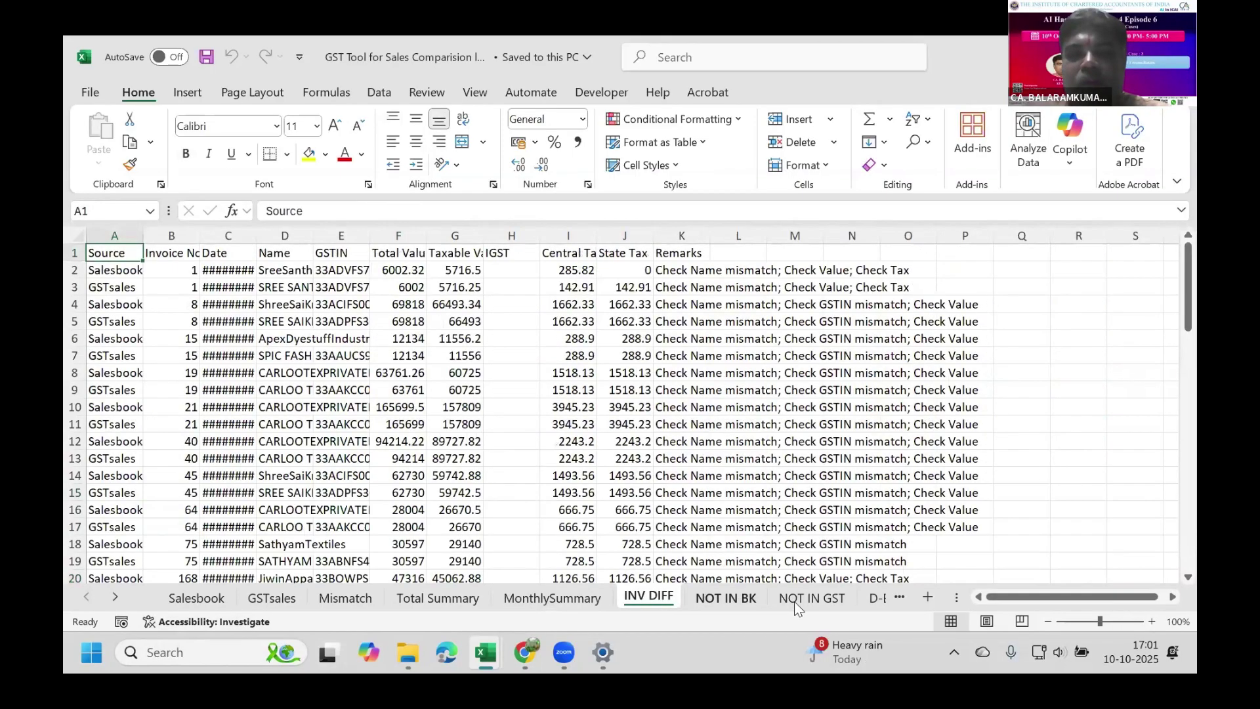
{"action": "left_click", "coordinate": [794, 601]}
{"action": "left_click", "coordinate": [871, 598]}
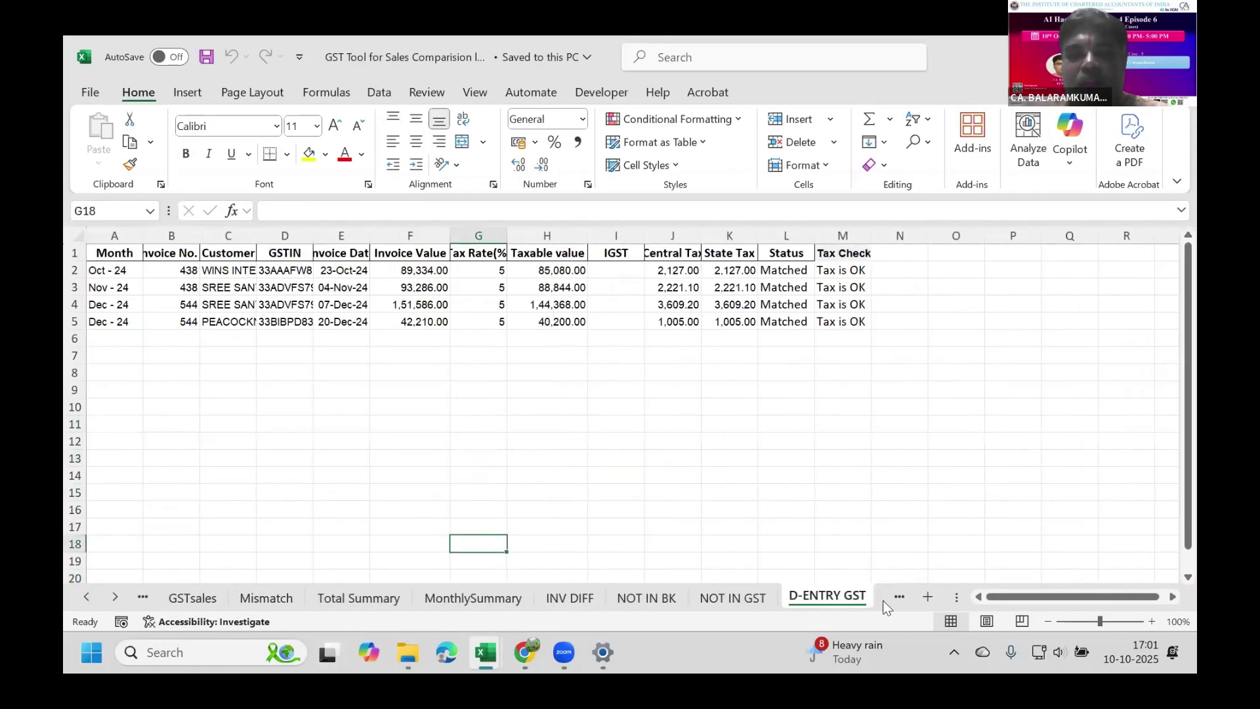
{"action": "left_click", "coordinate": [883, 599]}
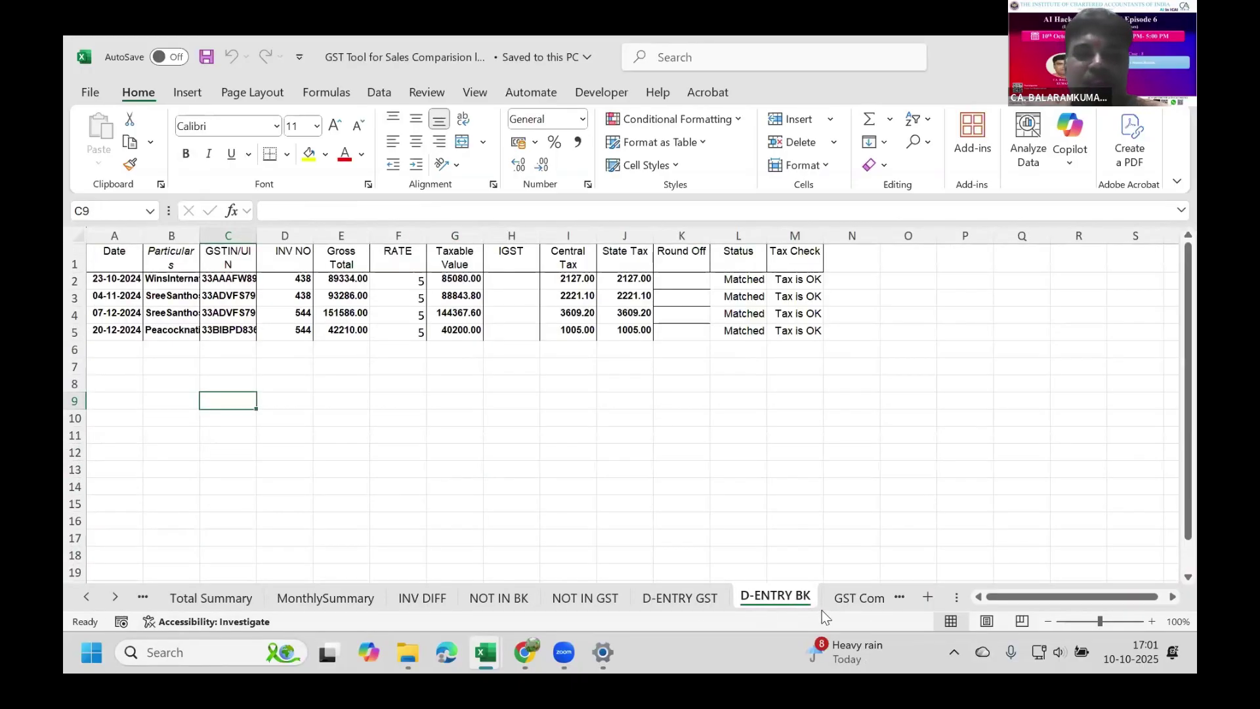
{"action": "left_click", "coordinate": [866, 598]}
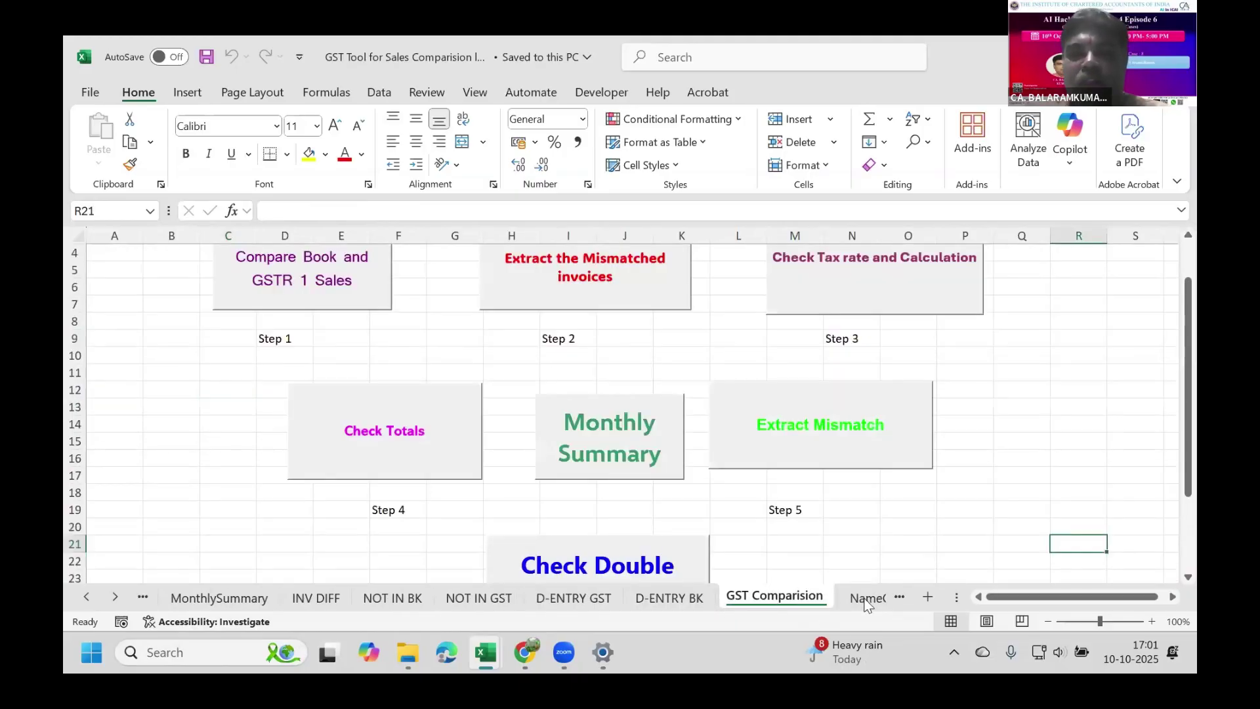
{"action": "left_click", "coordinate": [866, 598]}
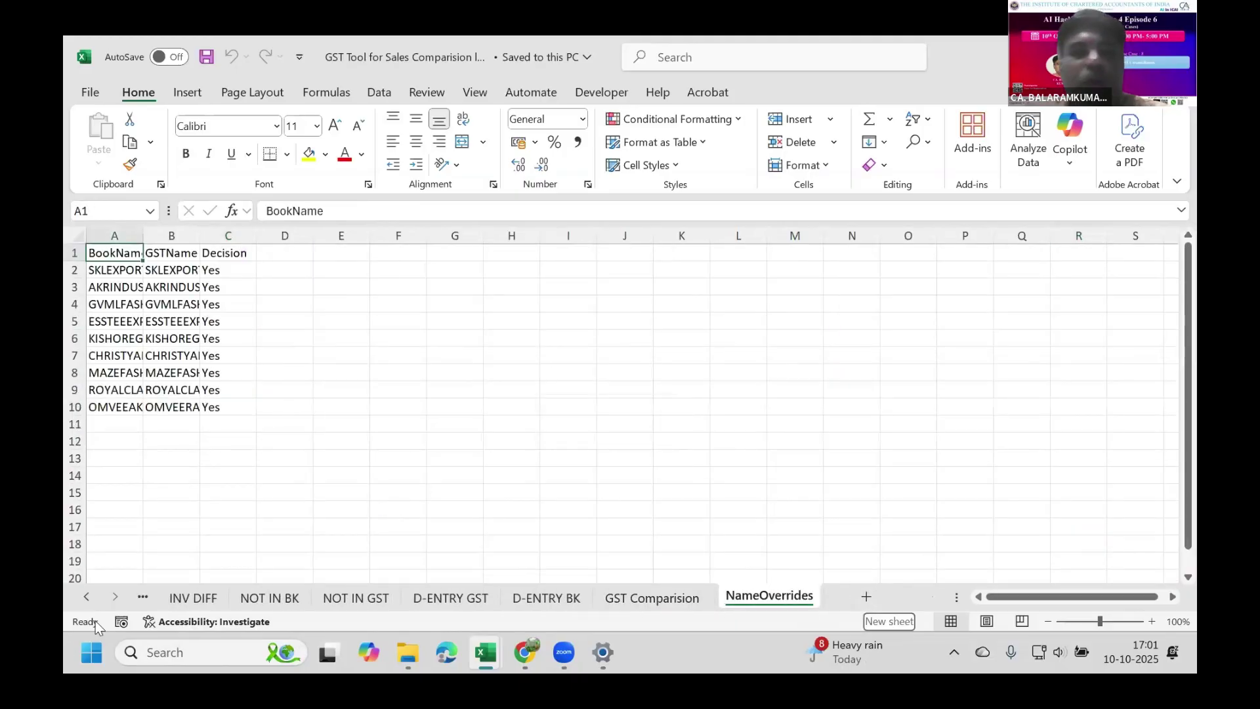
- Step back to Mismatch, revisit INV DIFF, NOT IN GST and D-ENTRY sheets, ending on GST Comparision
{"action": "left_click", "coordinate": [143, 596]}
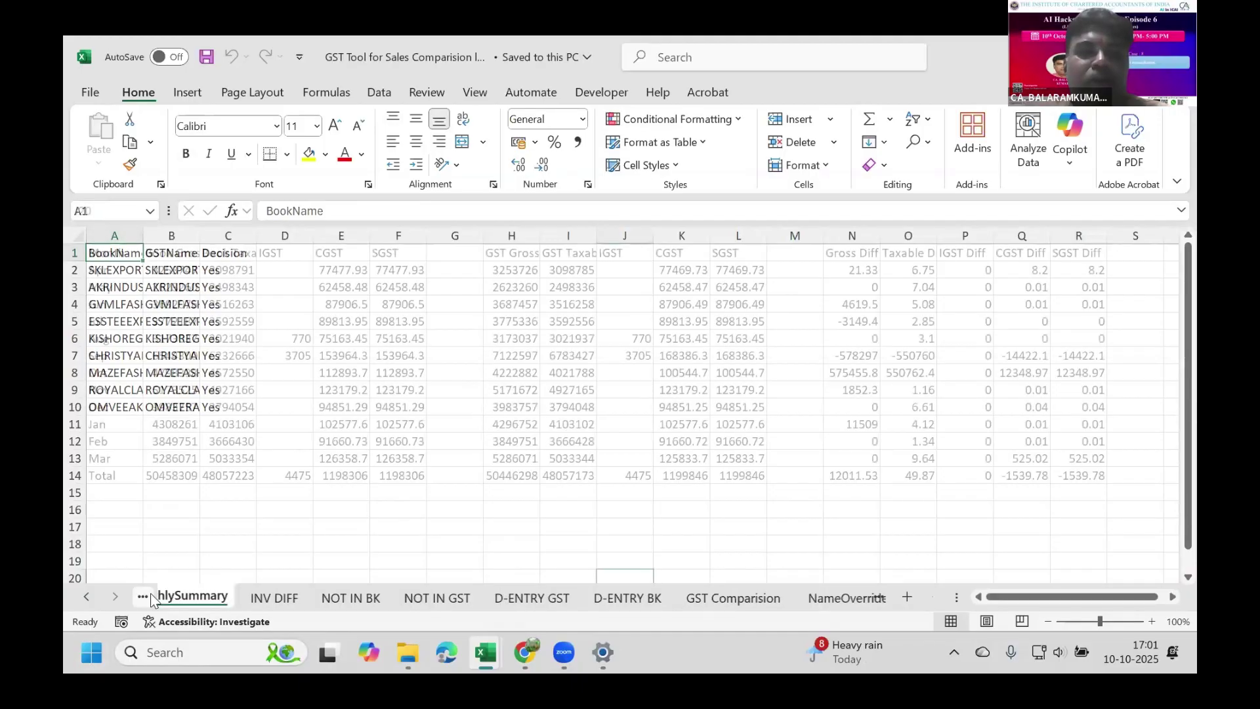
{"action": "left_click", "coordinate": [142, 596]}
{"action": "left_click", "coordinate": [142, 596]}
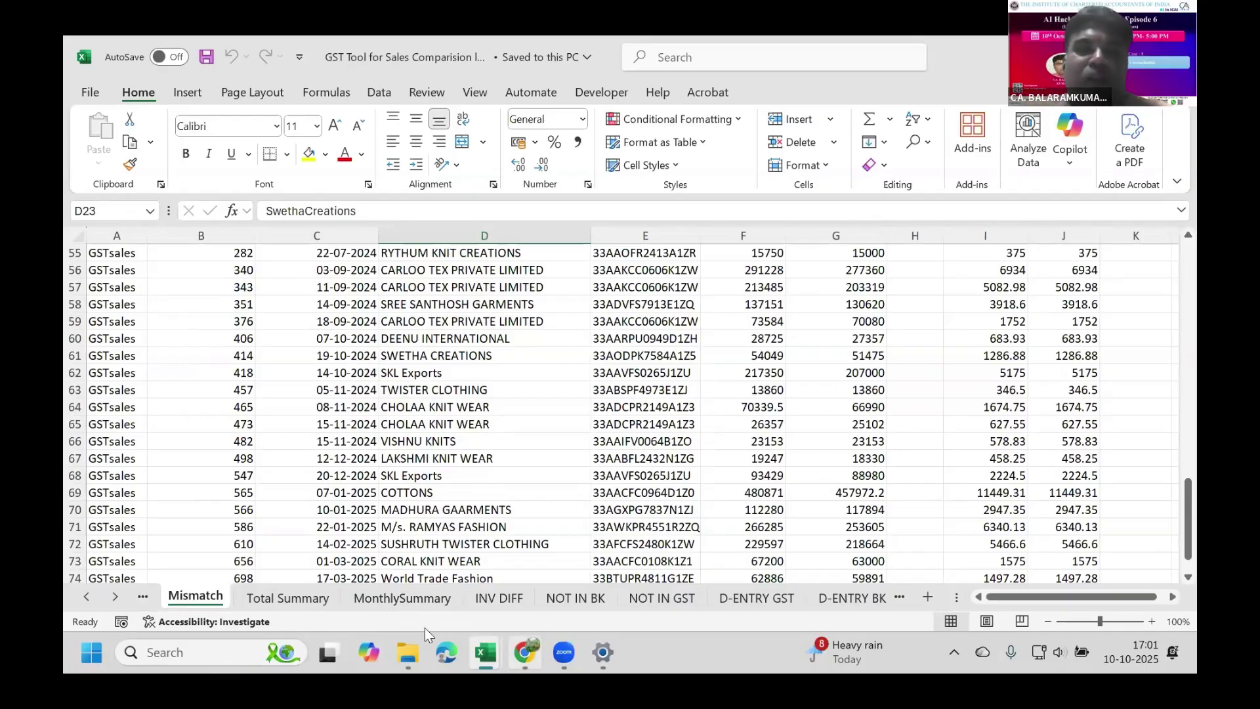
{"action": "left_click", "coordinate": [511, 605]}
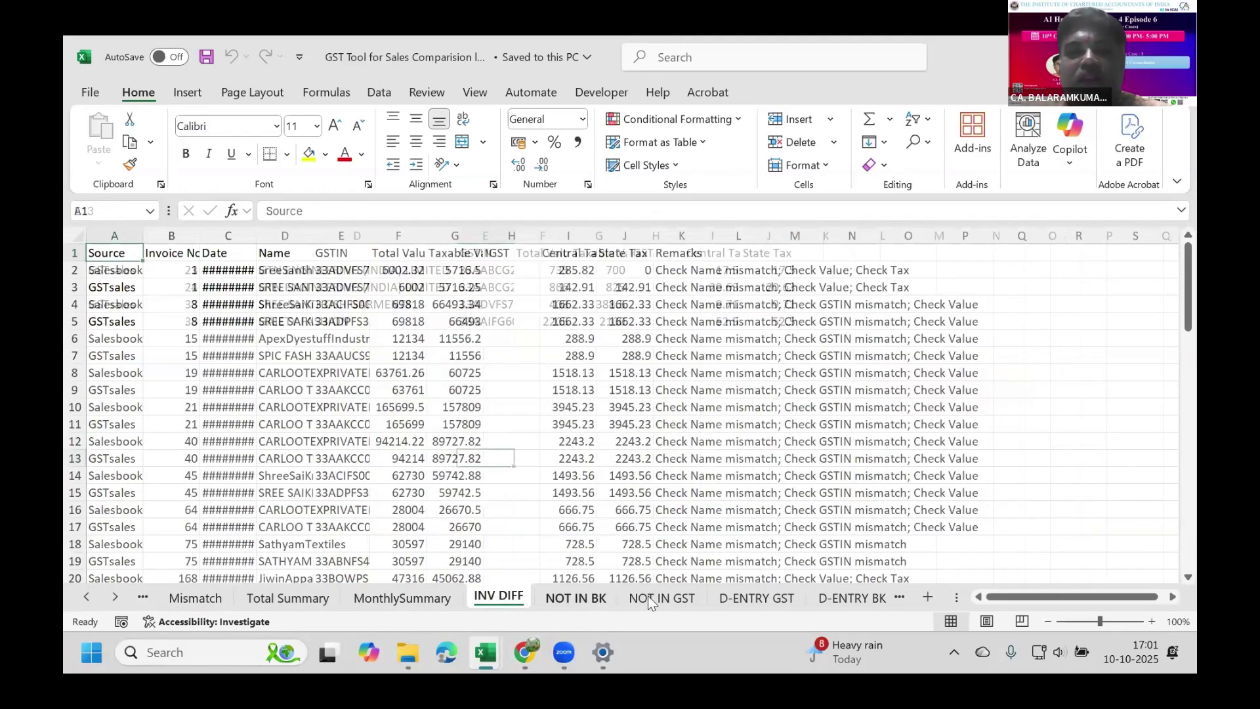
{"action": "left_click", "coordinate": [650, 600]}
{"action": "left_click", "coordinate": [754, 601]}
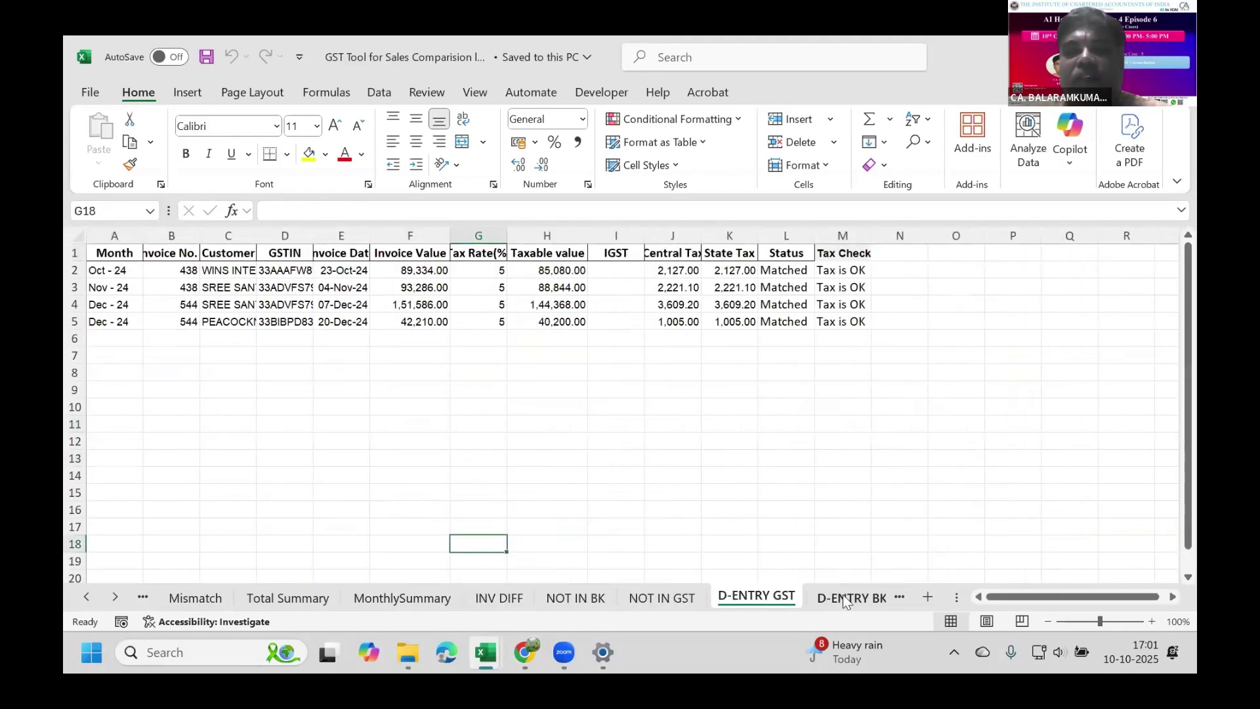
{"action": "left_click", "coordinate": [844, 600]}
{"action": "left_click", "coordinate": [791, 595]}
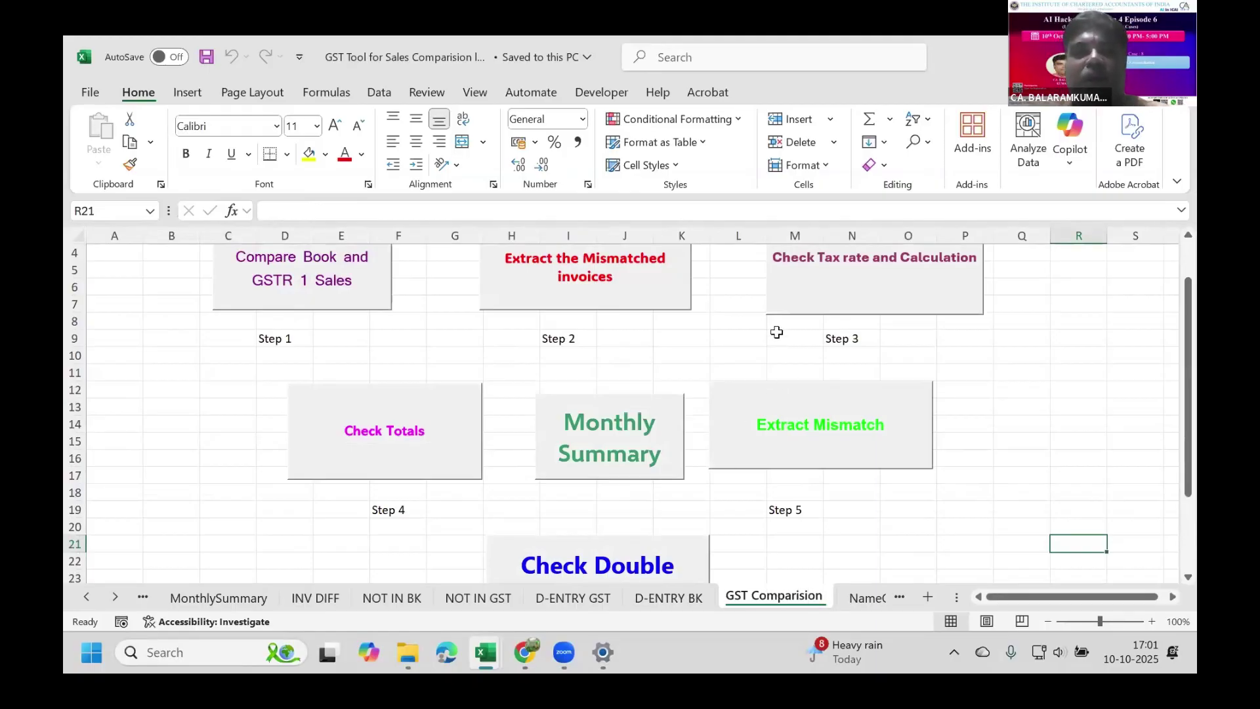
{"action": "scroll", "coordinate": [776, 341], "scroll_direction": "up", "scroll_amount": 1}
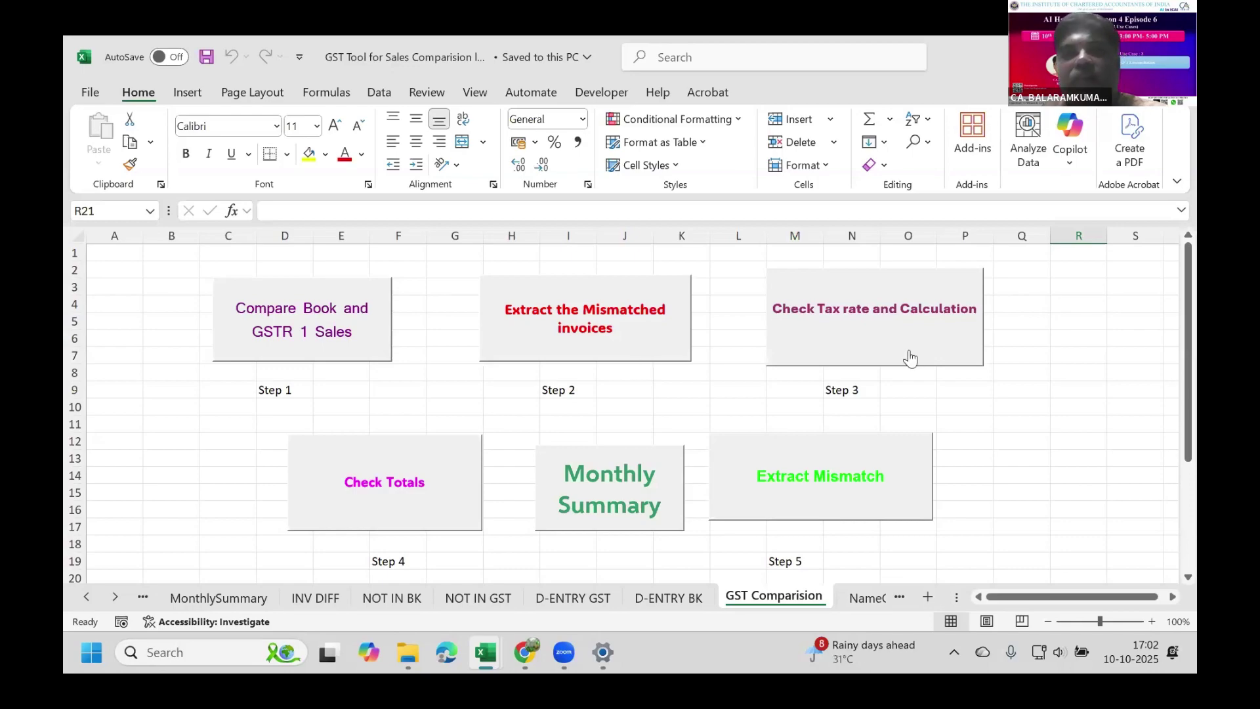
{"action": "scroll", "coordinate": [450, 446], "scroll_direction": "down", "scroll_amount": 1}
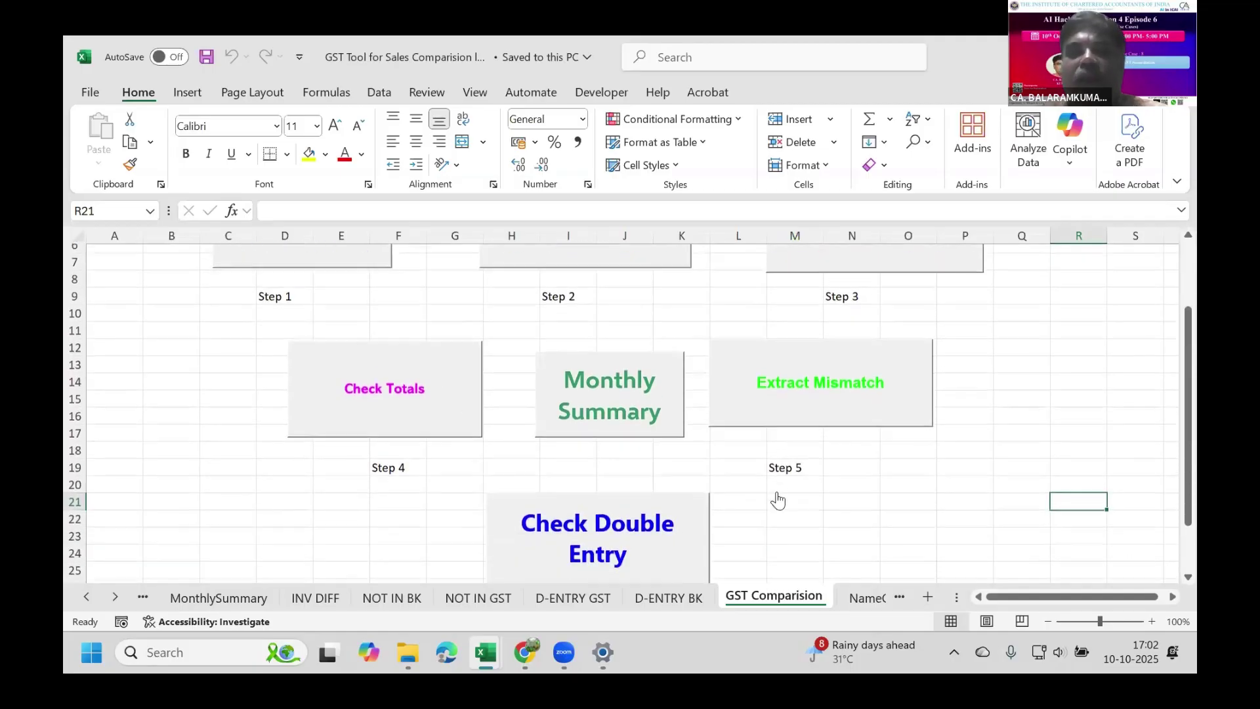
{"action": "scroll", "coordinate": [777, 500], "scroll_direction": "down", "scroll_amount": 1}
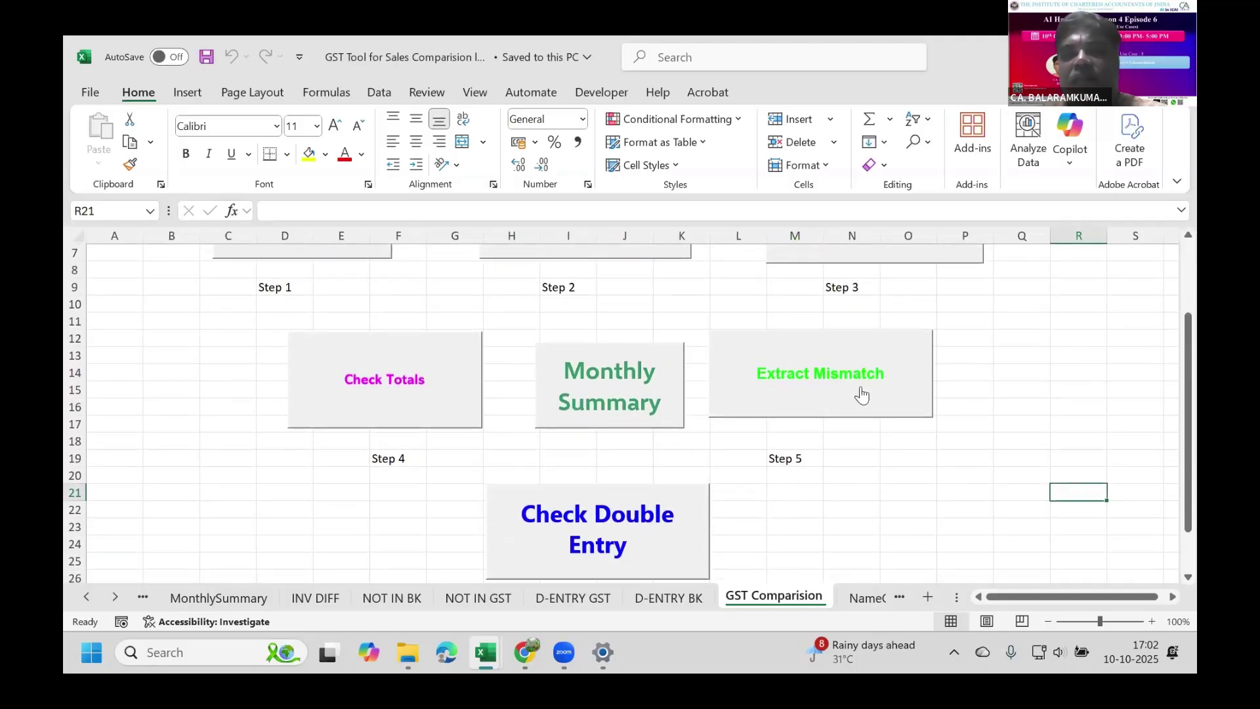
{"action": "scroll", "coordinate": [853, 408], "scroll_direction": "down", "scroll_amount": 2}
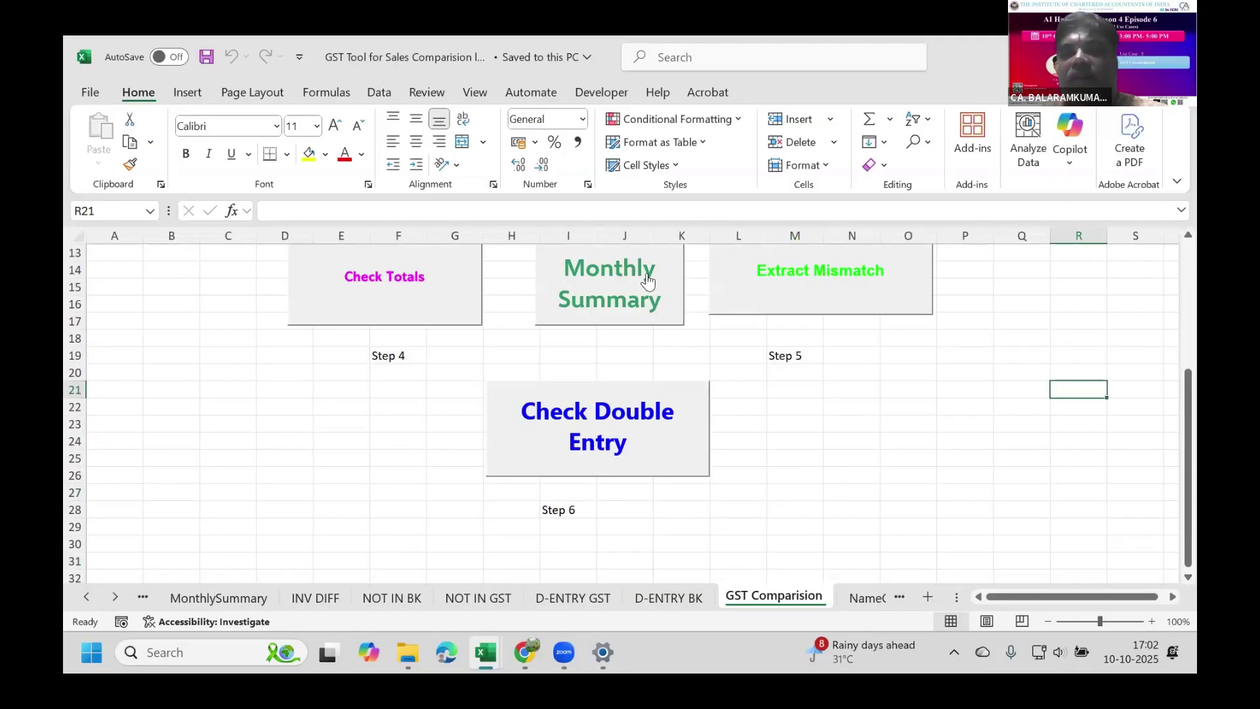
{"action": "left_click", "coordinate": [144, 597]}
{"action": "left_click", "coordinate": [144, 598]}
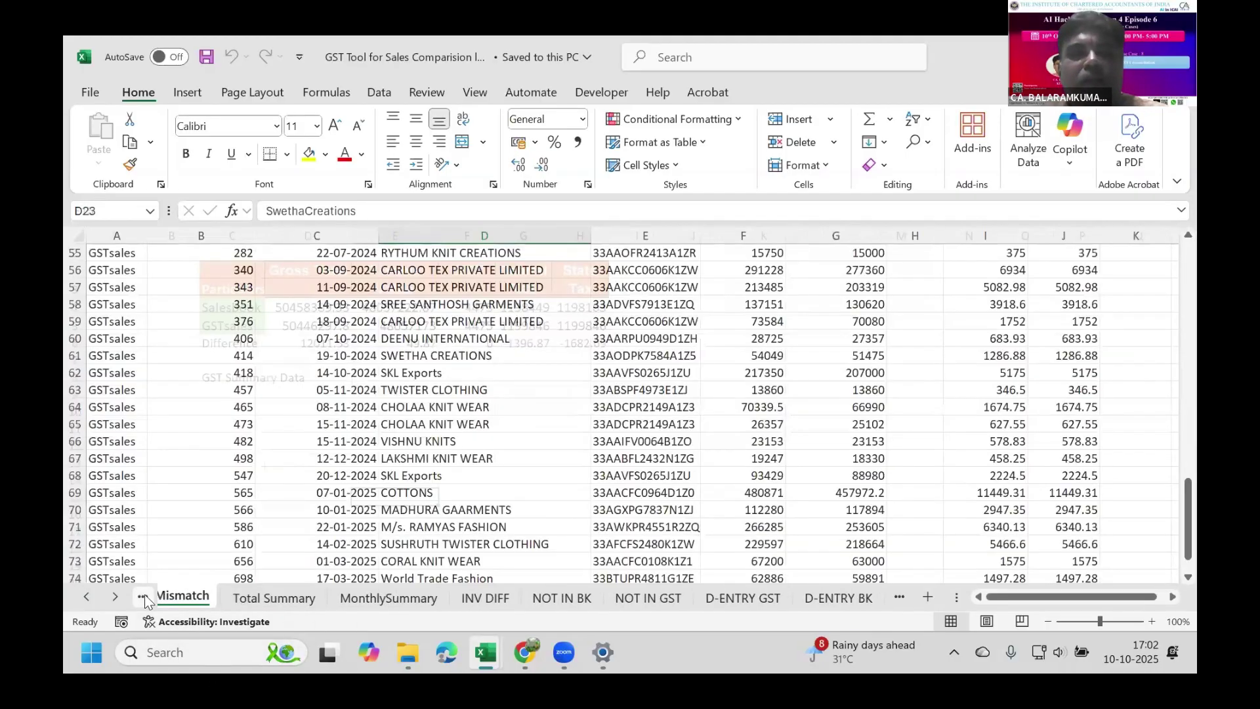
{"action": "left_click", "coordinate": [145, 599]}
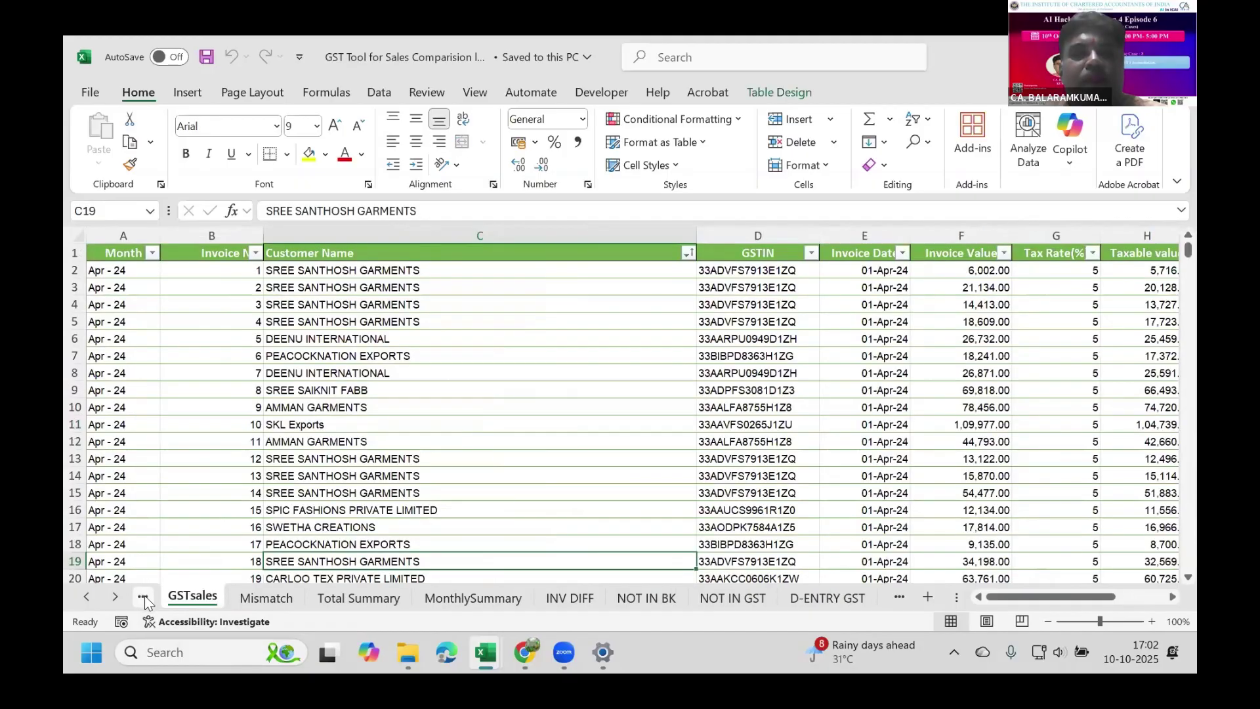
{"action": "left_click", "coordinate": [144, 598]}
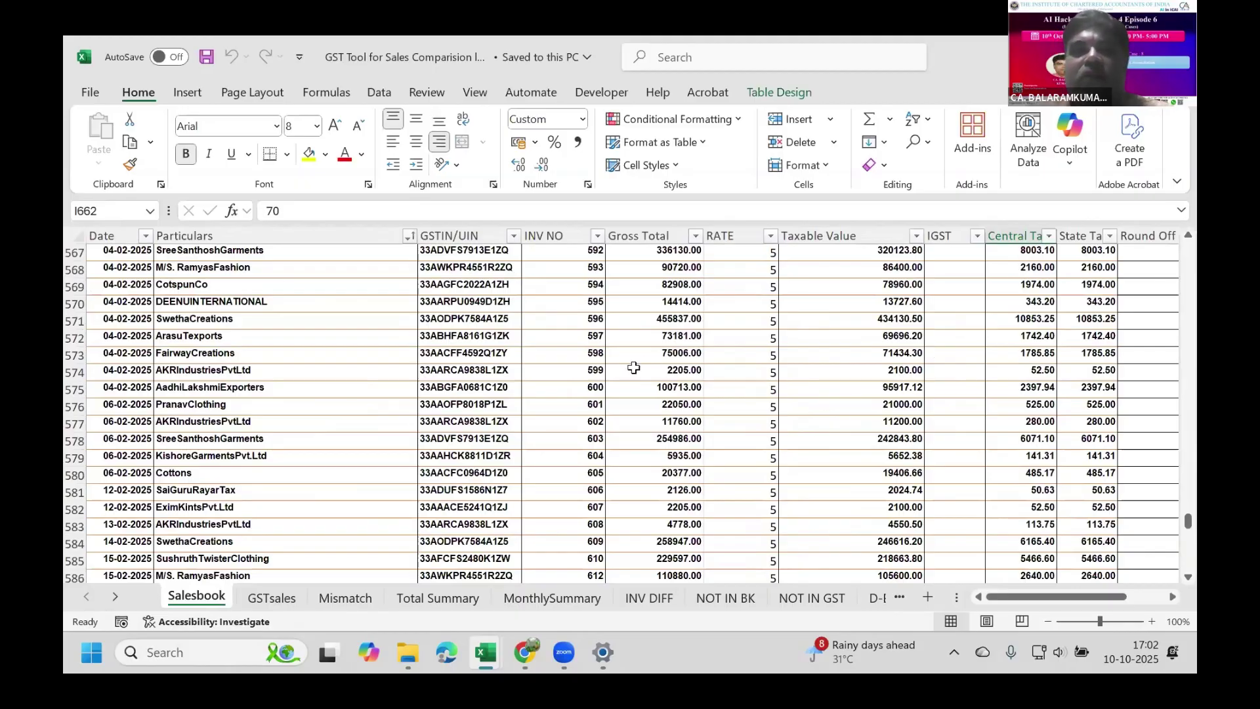
{"action": "scroll", "coordinate": [633, 368], "scroll_direction": "up", "scroll_amount": 2}
{"action": "scroll", "coordinate": [633, 368], "scroll_direction": "up", "scroll_amount": 14}
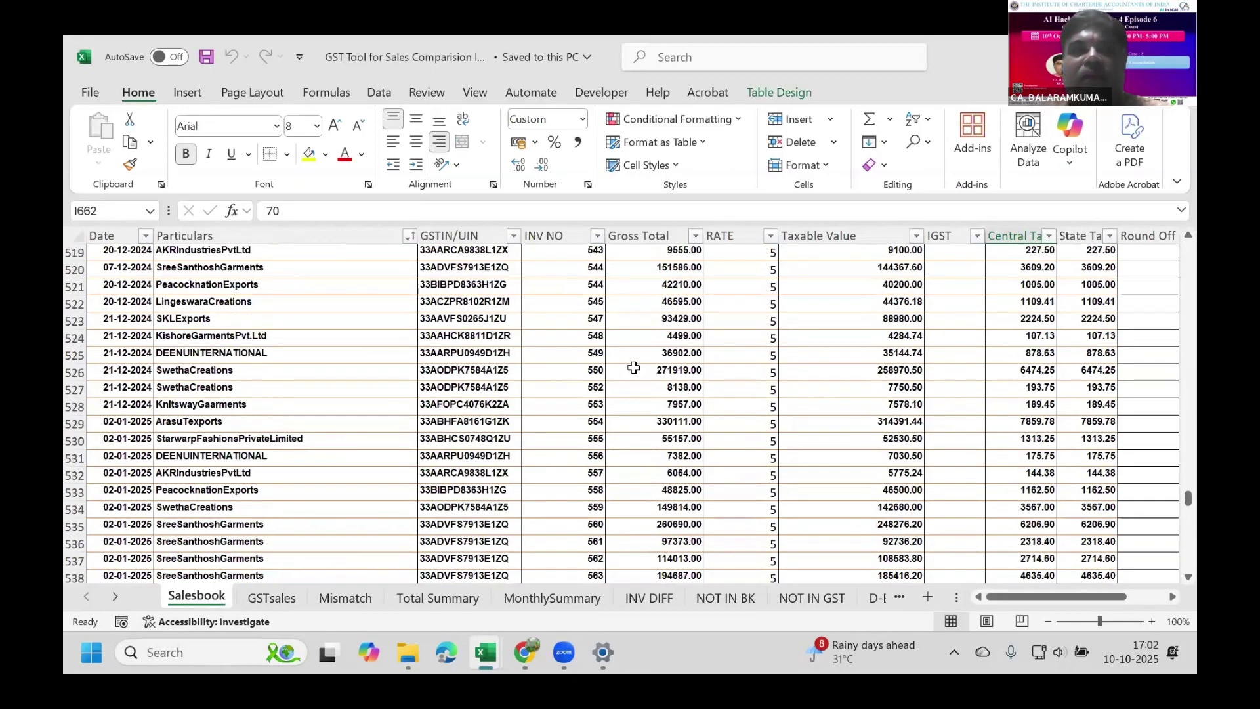
{"action": "scroll", "coordinate": [633, 368], "scroll_direction": "up", "scroll_amount": 20}
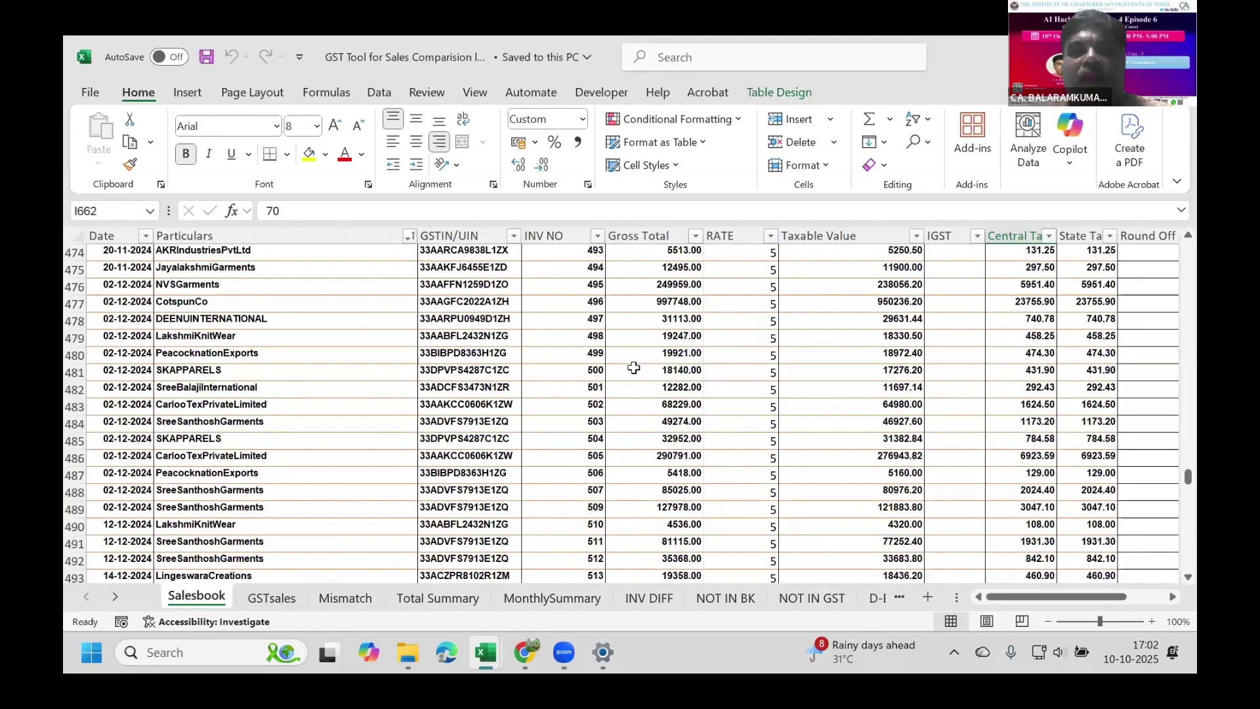
{"action": "scroll", "coordinate": [633, 368], "scroll_direction": "up", "scroll_amount": 20}
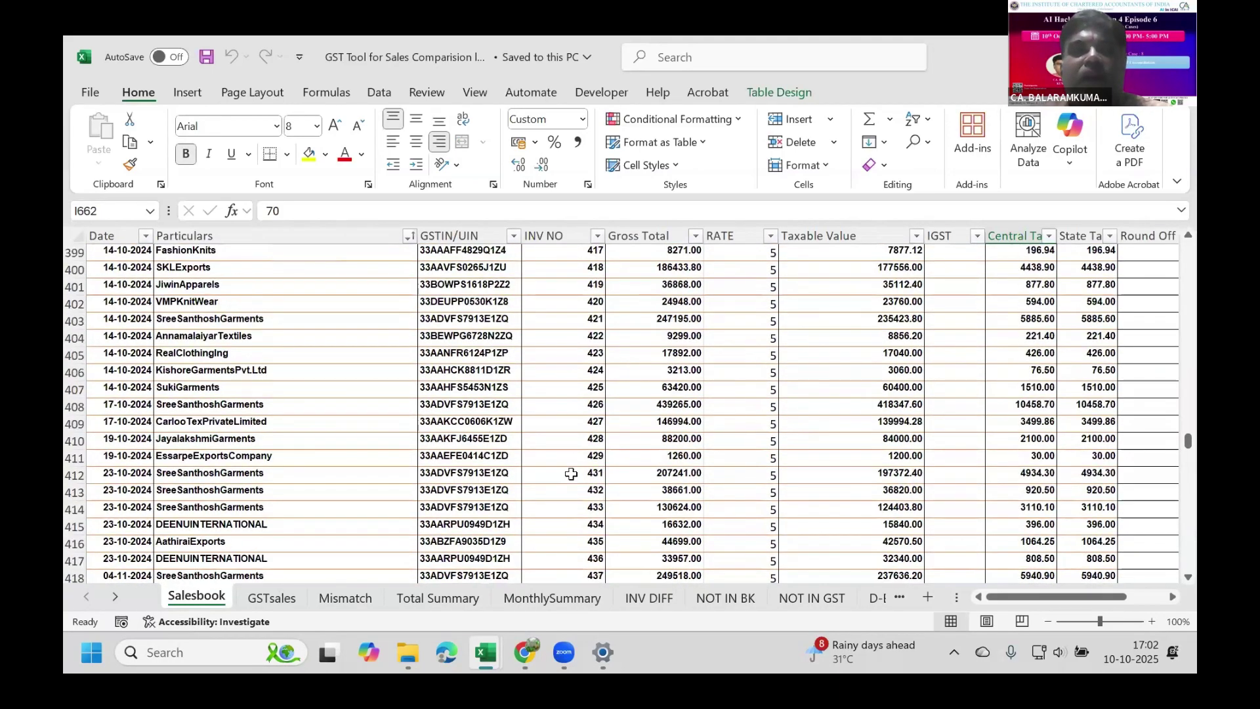
{"action": "scroll", "coordinate": [320, 481], "scroll_direction": "up", "scroll_amount": 17}
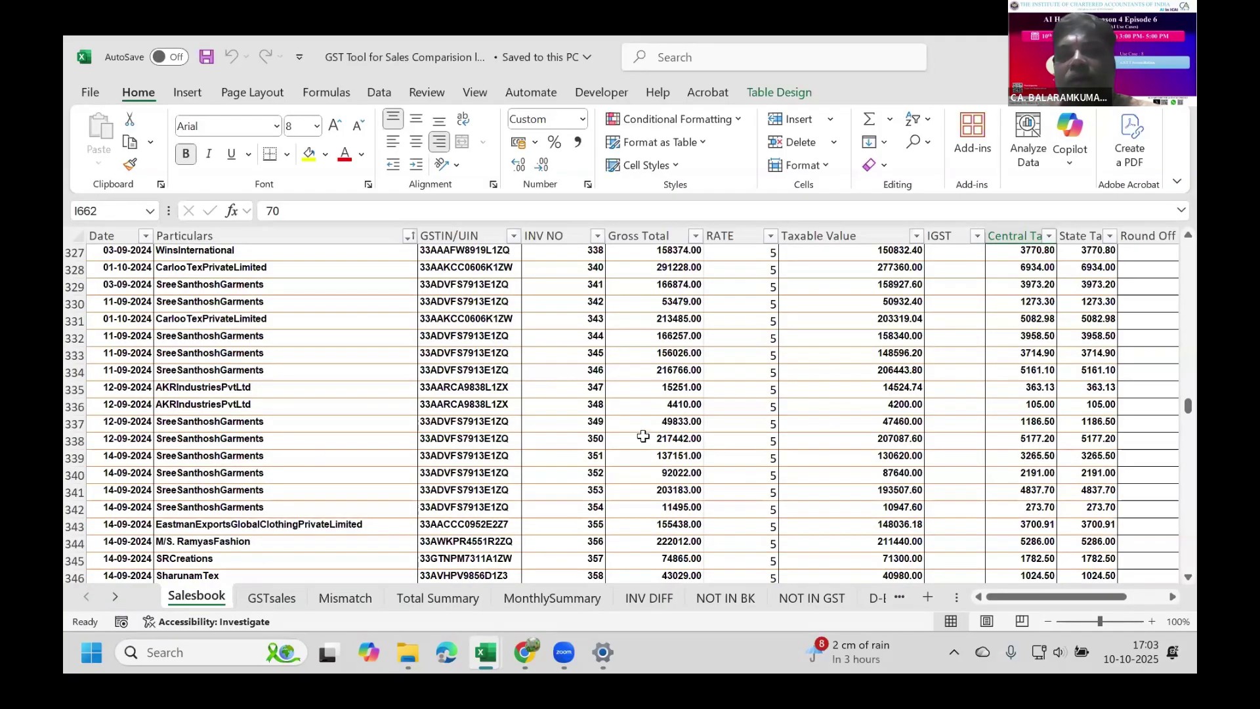
- Switch to GSTsales and scroll up to the header row of its April 2024 invoices
{"action": "scroll", "coordinate": [643, 436], "scroll_direction": "up", "scroll_amount": 3}
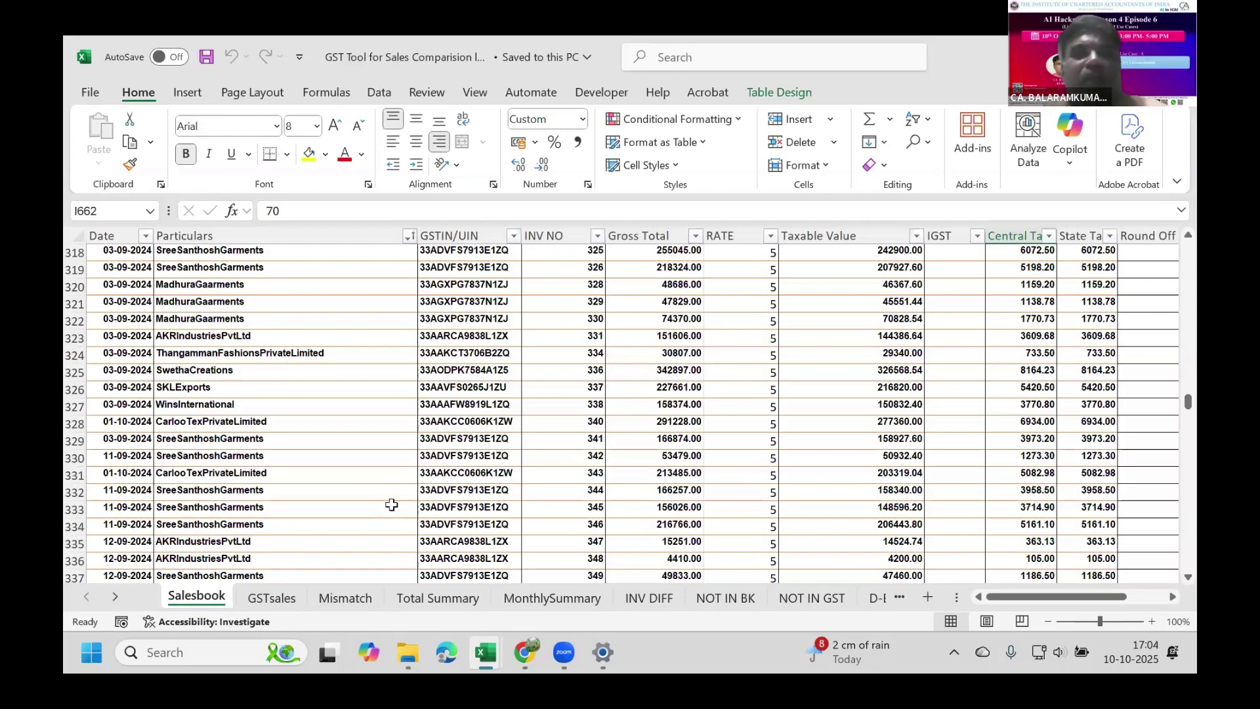
{"action": "left_click", "coordinate": [284, 594]}
{"action": "scroll", "coordinate": [601, 410], "scroll_direction": "up", "scroll_amount": 1}
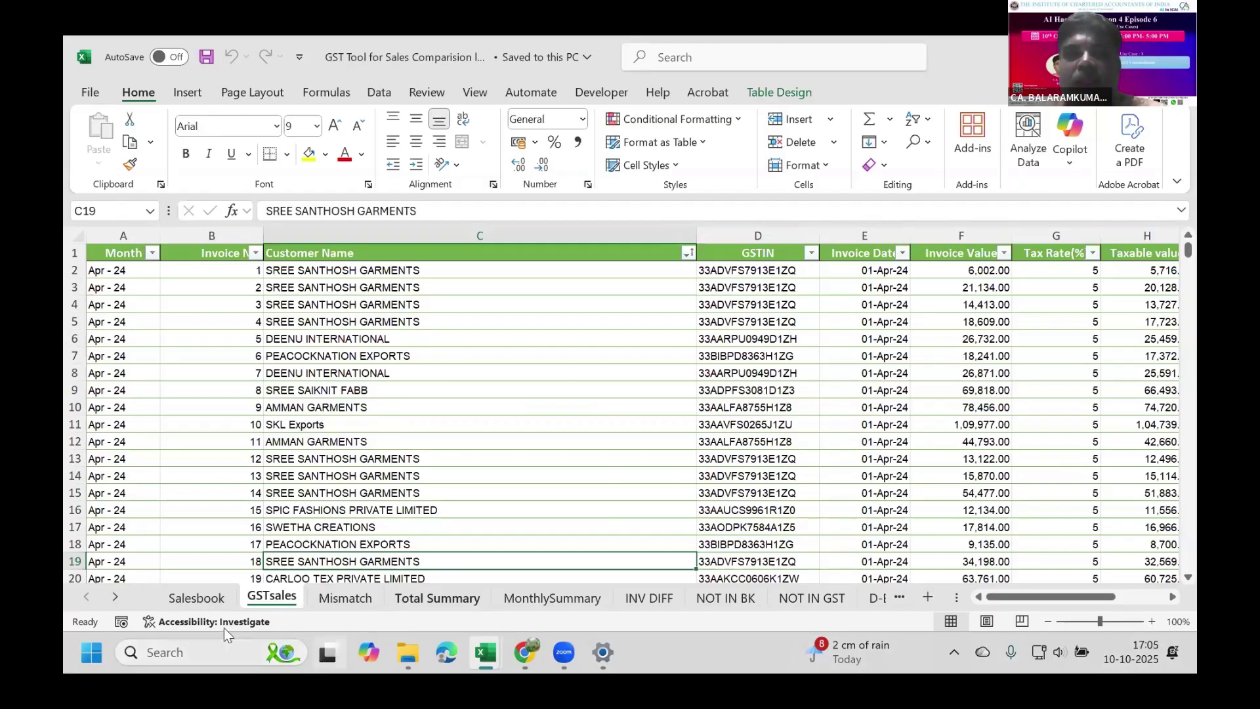
- Flip from Salesbook to GSTsales, then open the NOT IN GST sheet
{"action": "left_click", "coordinate": [197, 598]}
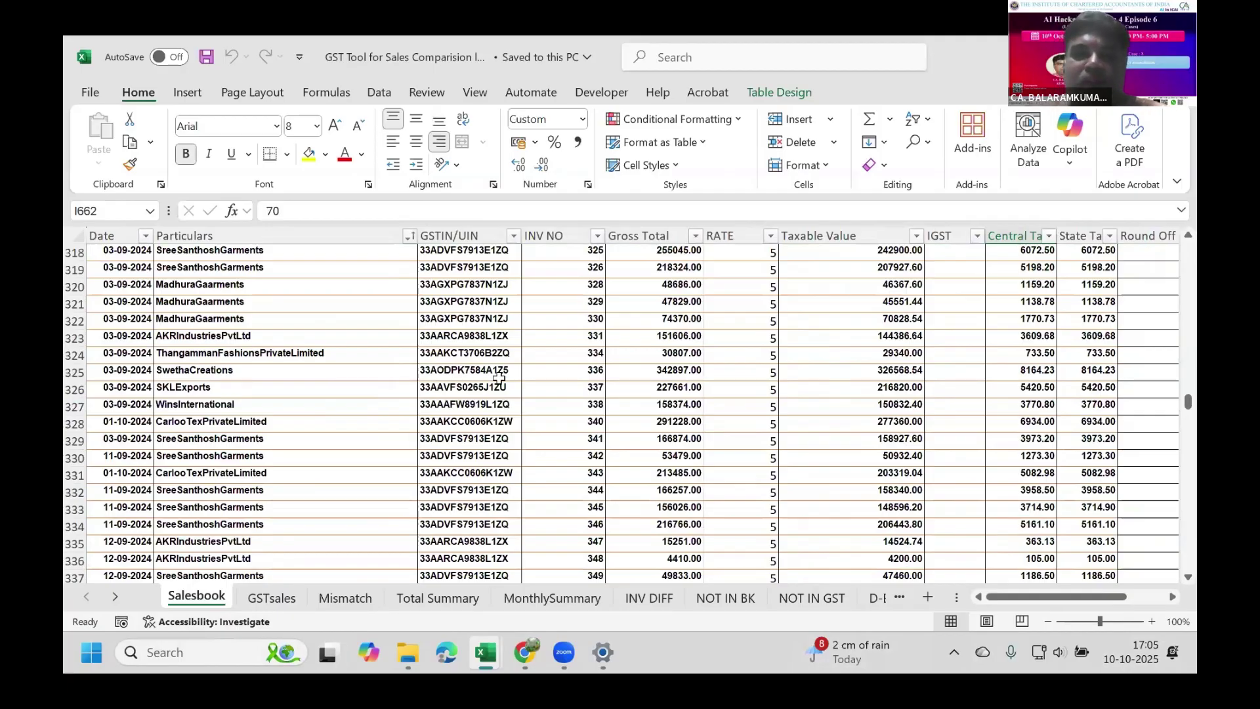
{"action": "left_click", "coordinate": [271, 598]}
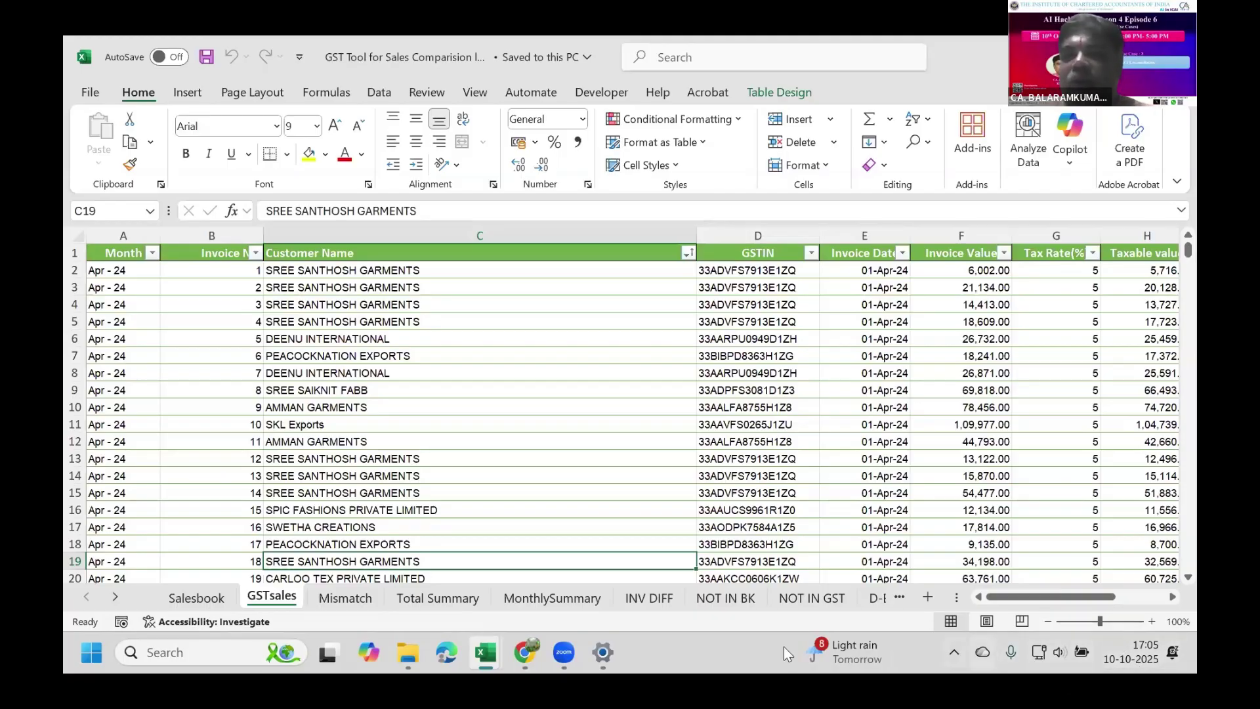
{"action": "left_click", "coordinate": [843, 599]}
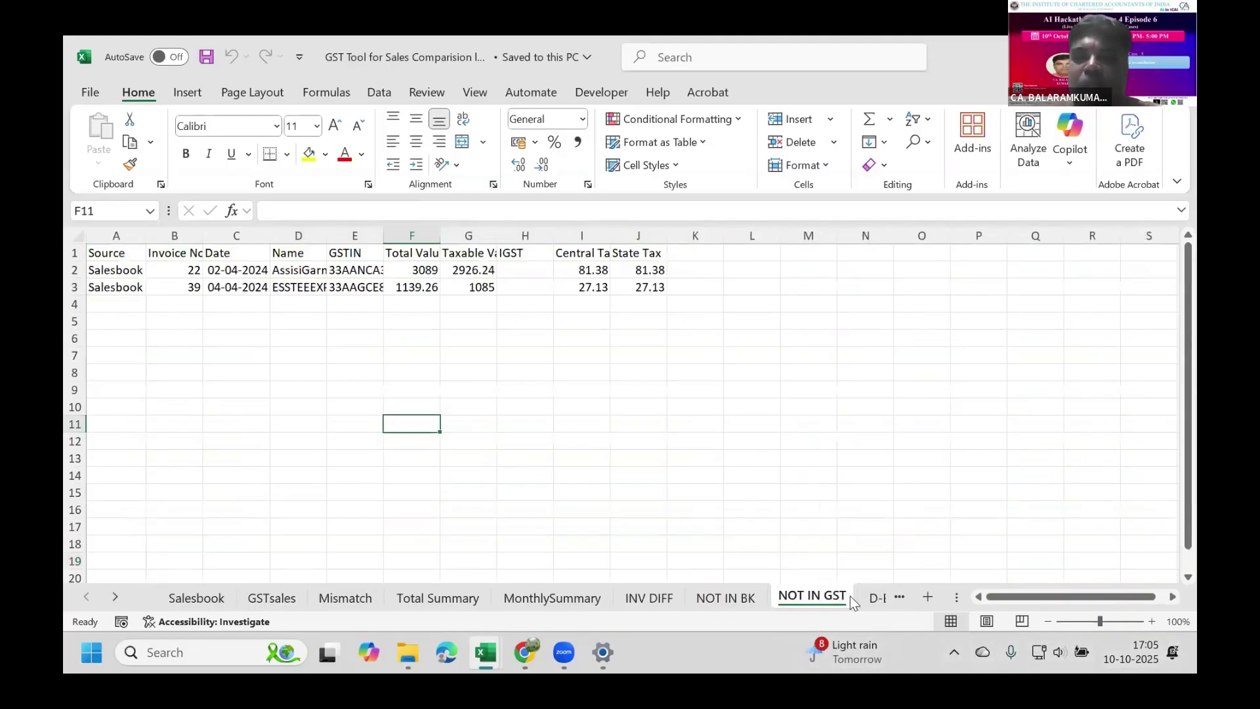
- Move past the D-ENTRY sheets to GST Comparision and run 'Compare Book and GSTR 1 Sales'
{"action": "left_click", "coordinate": [869, 604]}
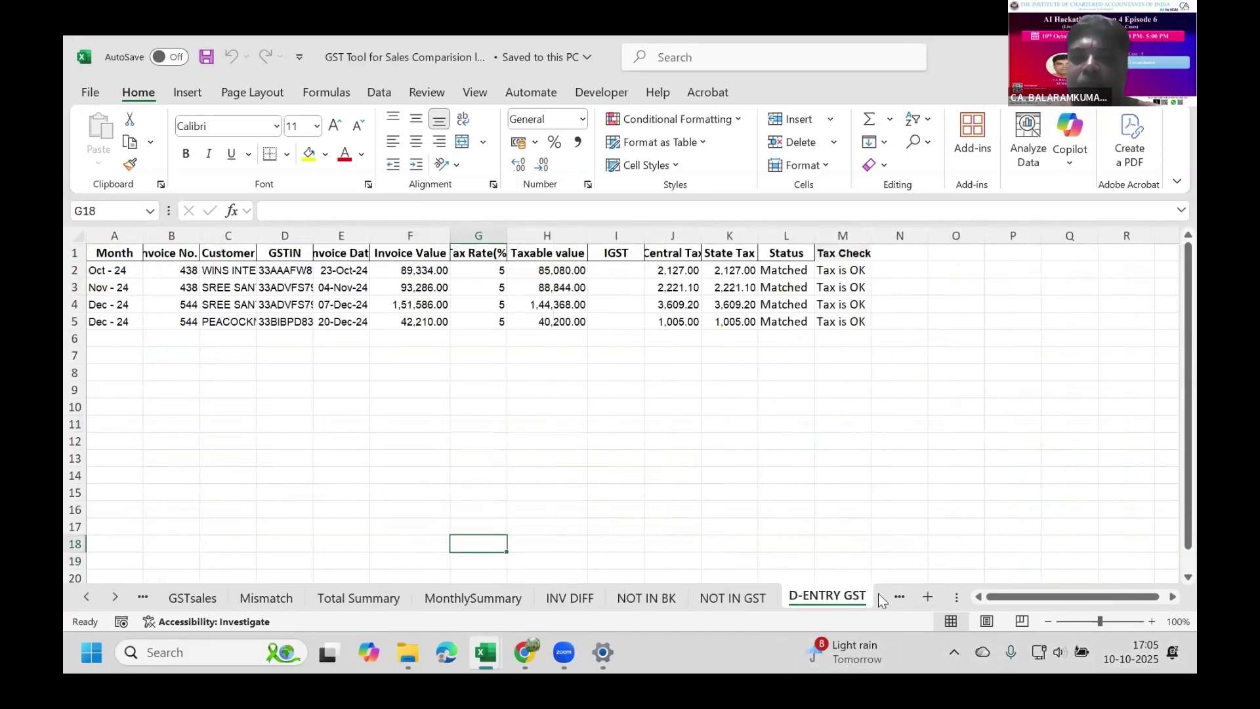
{"action": "left_click", "coordinate": [878, 594]}
{"action": "left_click", "coordinate": [878, 595]}
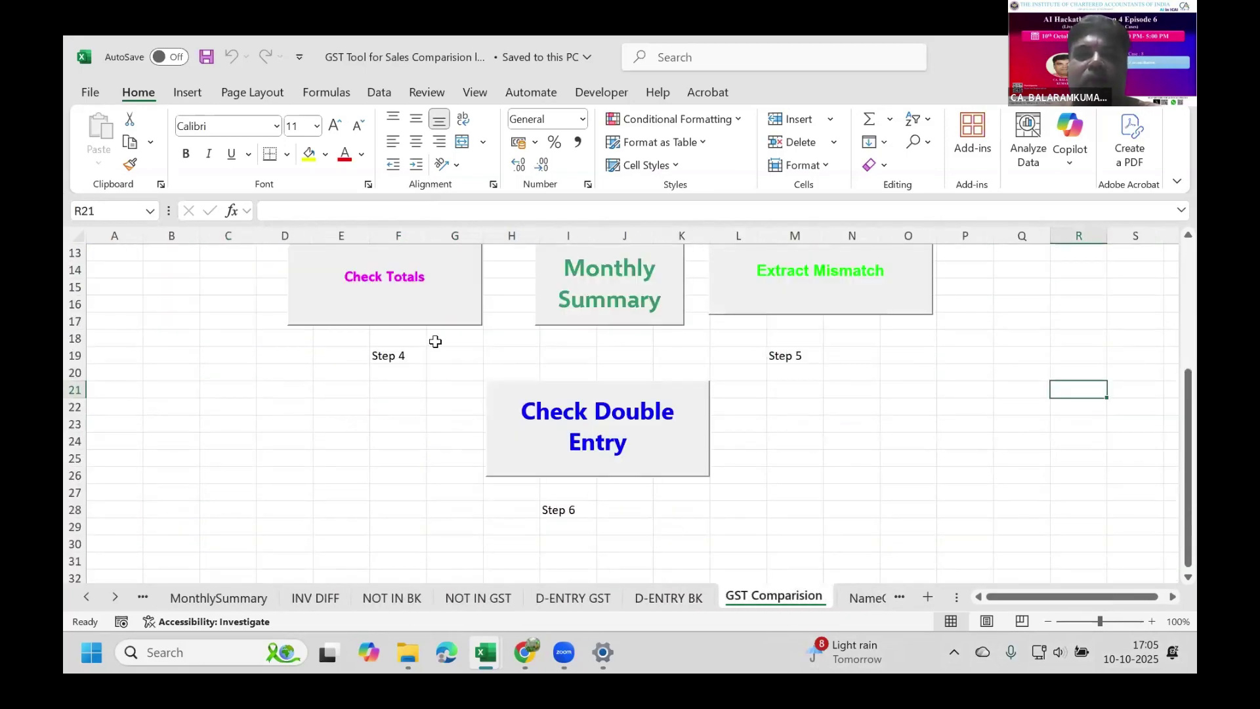
{"action": "scroll", "coordinate": [445, 329], "scroll_direction": "up", "scroll_amount": 2}
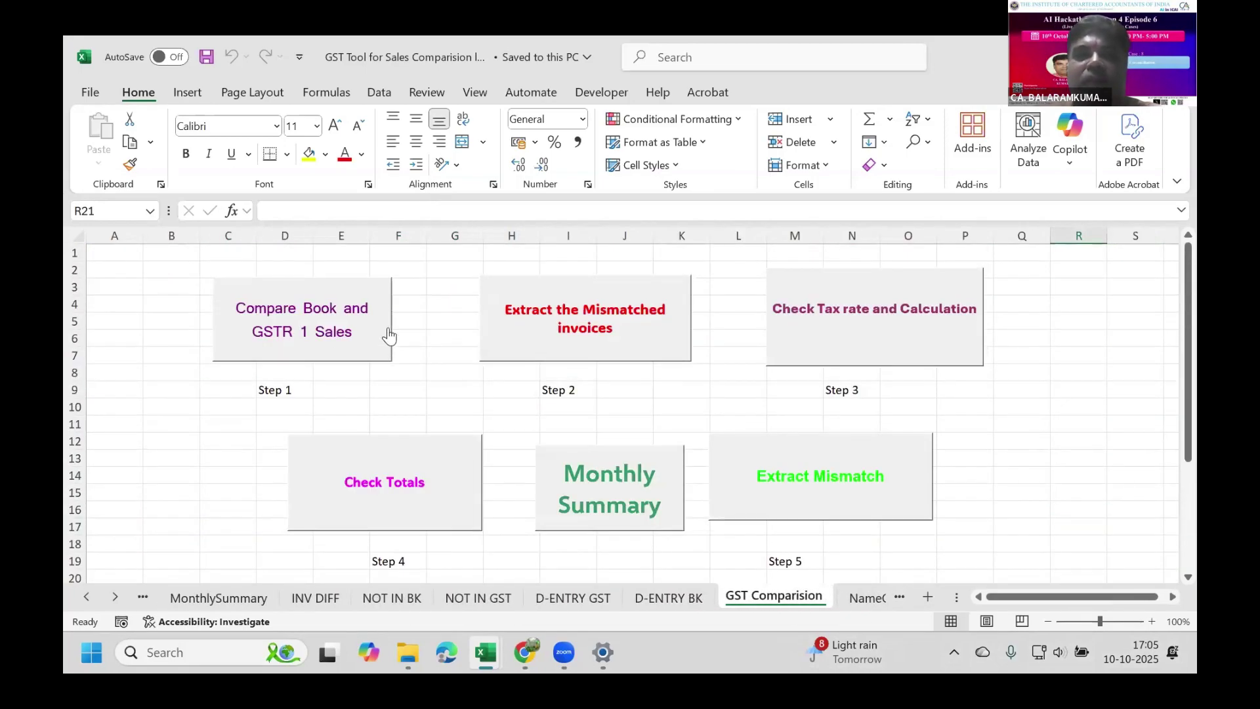
{"action": "left_click", "coordinate": [284, 311]}
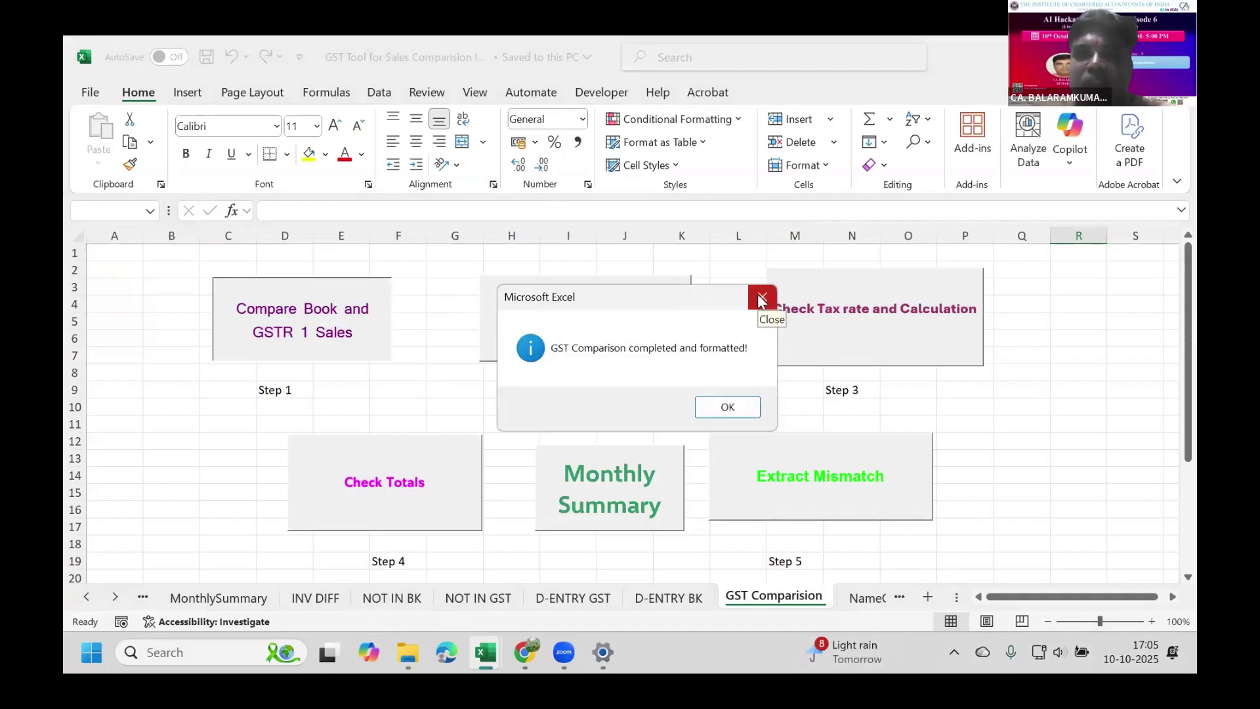
- Dismiss the completion message and flip through Total Summary, Mismatch and GSTsales to Salesbook
{"action": "left_click", "coordinate": [727, 408]}
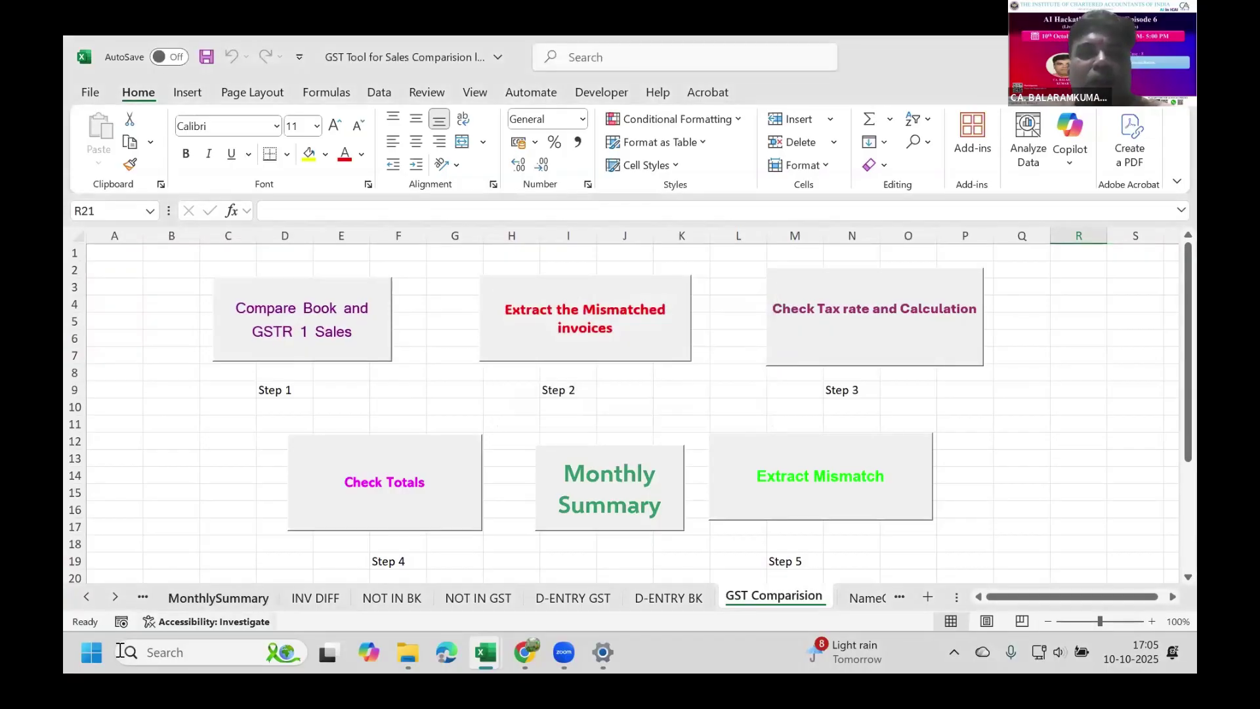
{"action": "left_click", "coordinate": [149, 598]}
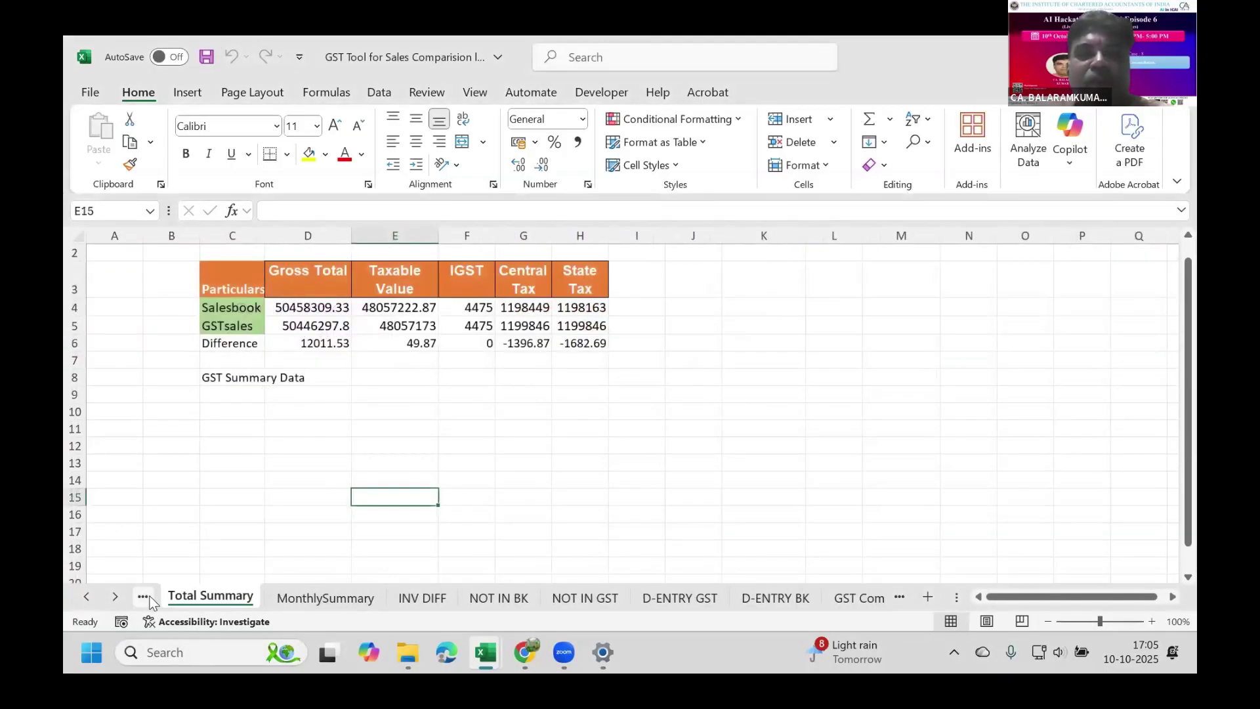
{"action": "left_click", "coordinate": [147, 597]}
{"action": "left_click", "coordinate": [147, 596]}
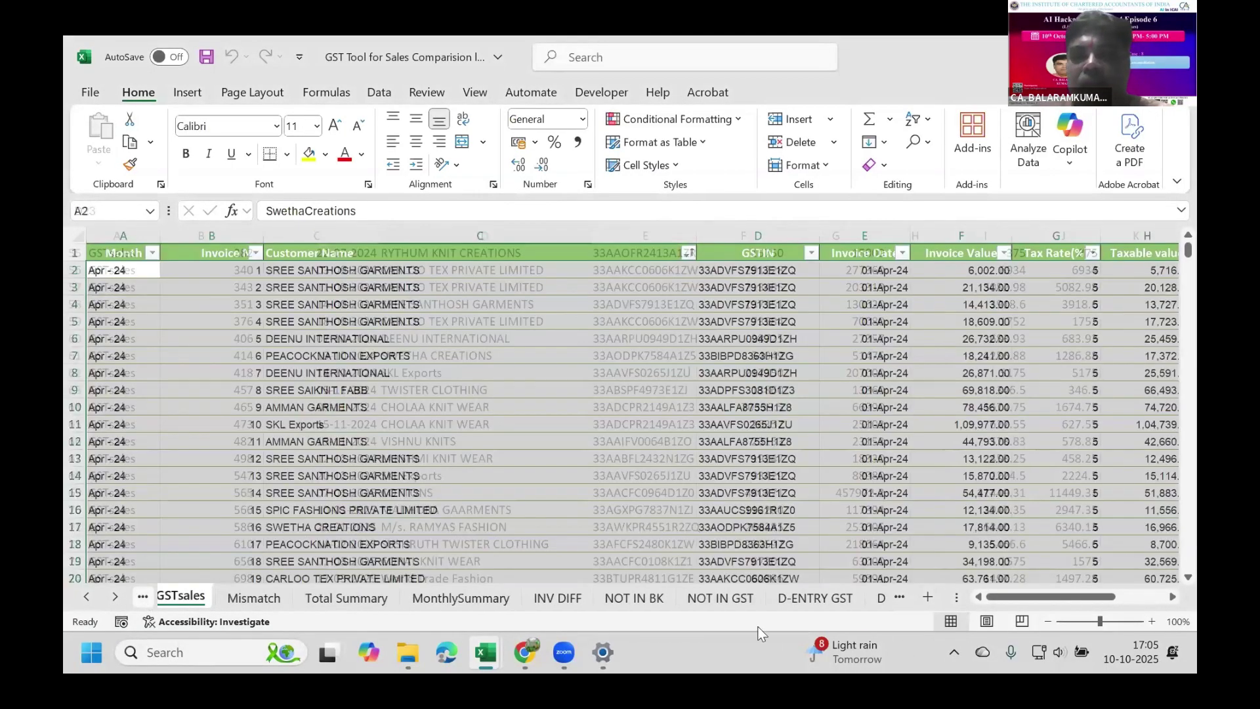
{"action": "left_click", "coordinate": [127, 584]}
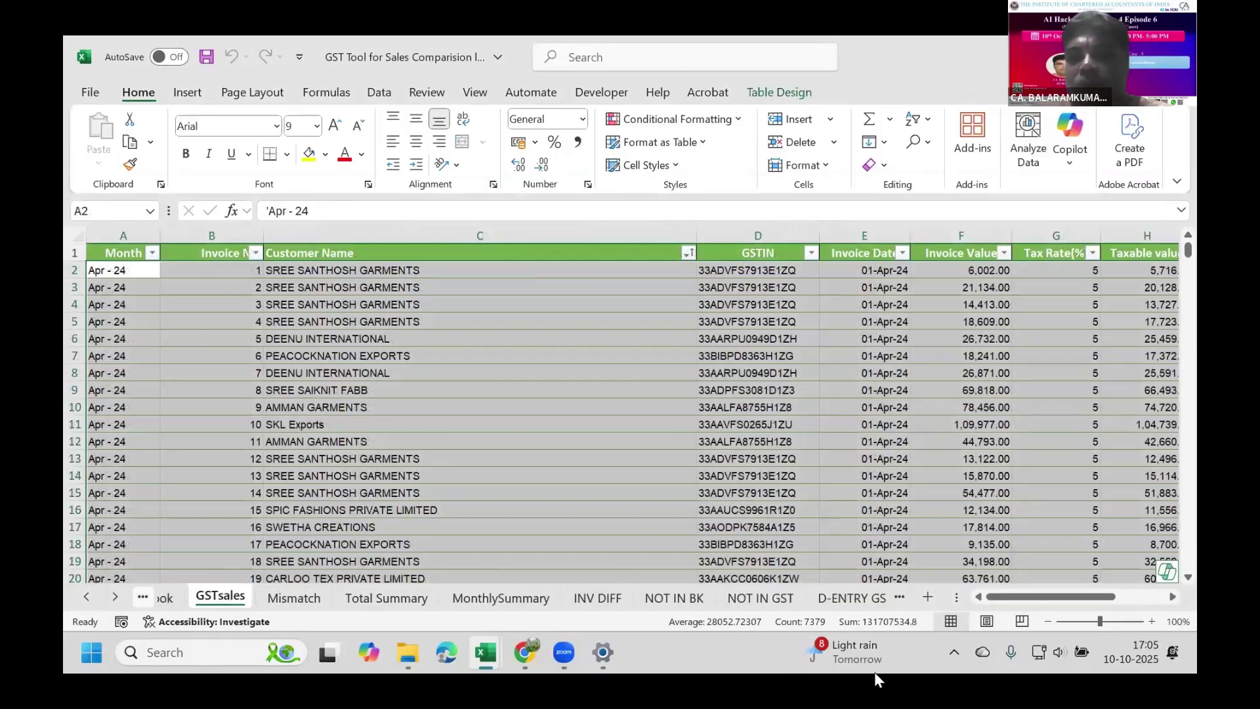
{"action": "key", "text": "ctrl+Page_Up"}
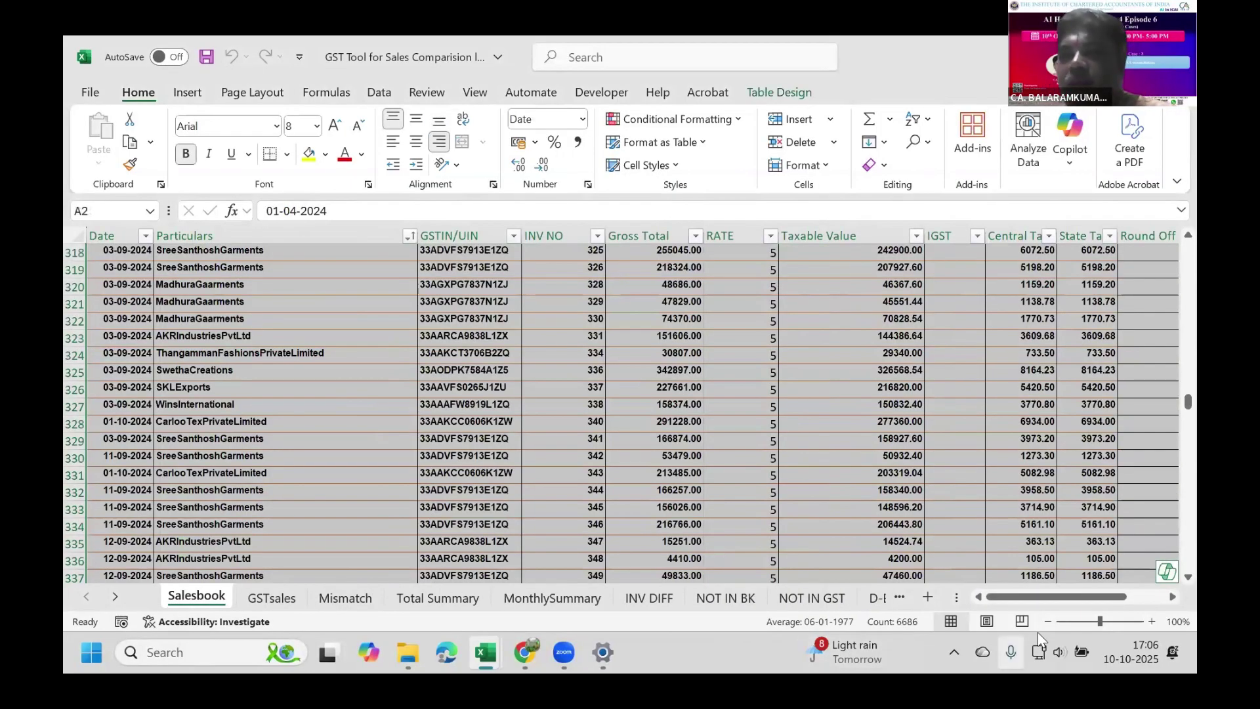
- Scroll the Salesbook sheet to inspect its new Status and Tax Check columns
{"action": "scroll", "coordinate": [1156, 599], "scroll_direction": "right", "scroll_amount": 3}
{"action": "scroll", "coordinate": [934, 540], "scroll_direction": "up", "scroll_amount": 2}
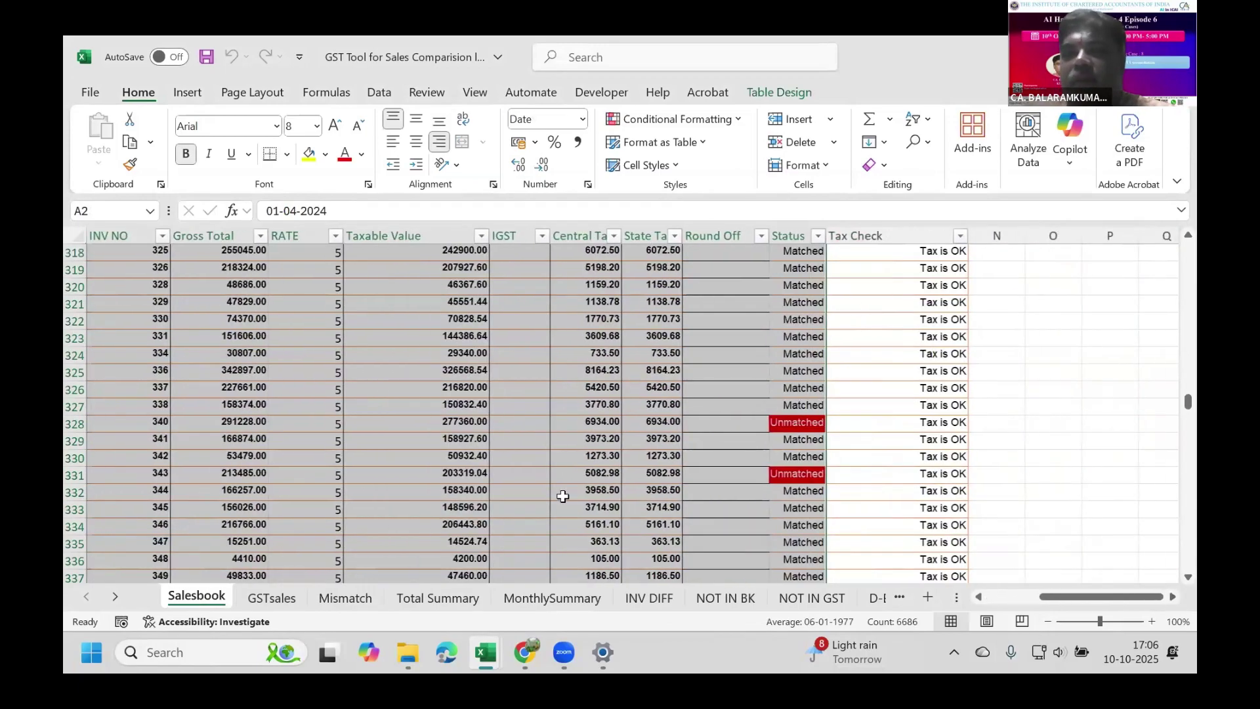
{"action": "scroll", "coordinate": [755, 295], "scroll_direction": "up", "scroll_amount": 20}
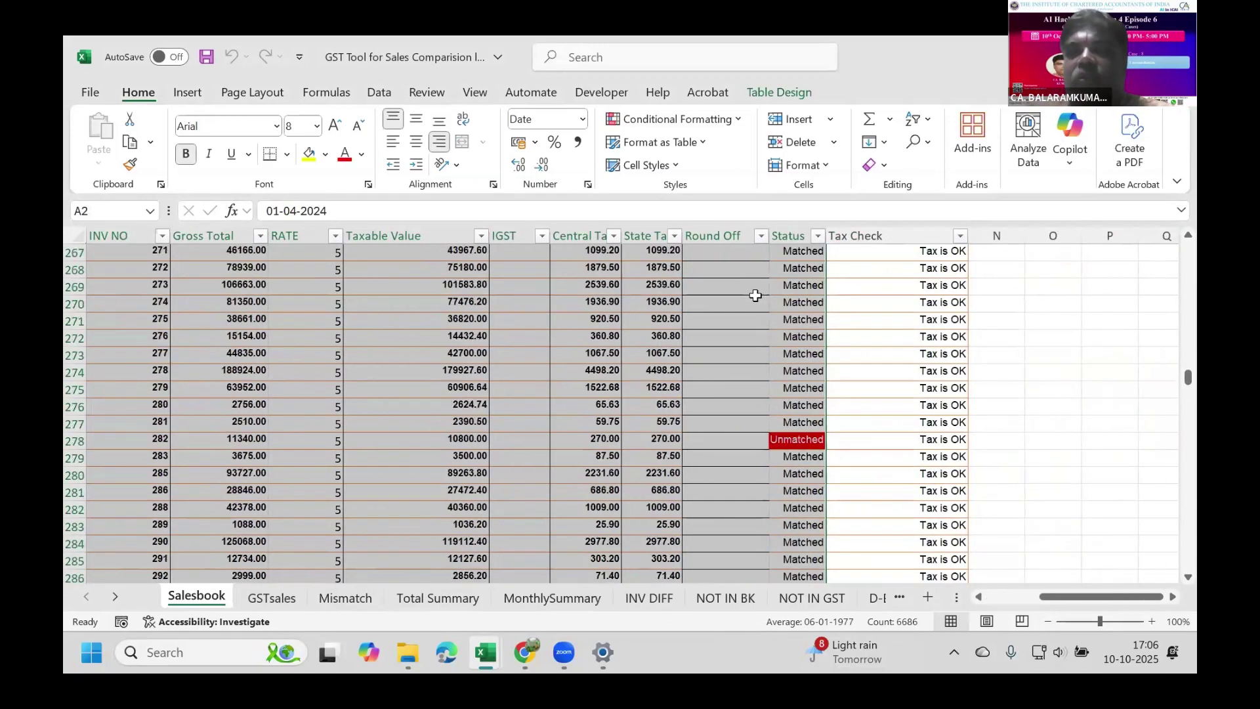
{"action": "scroll", "coordinate": [864, 336], "scroll_direction": "up", "scroll_amount": 20}
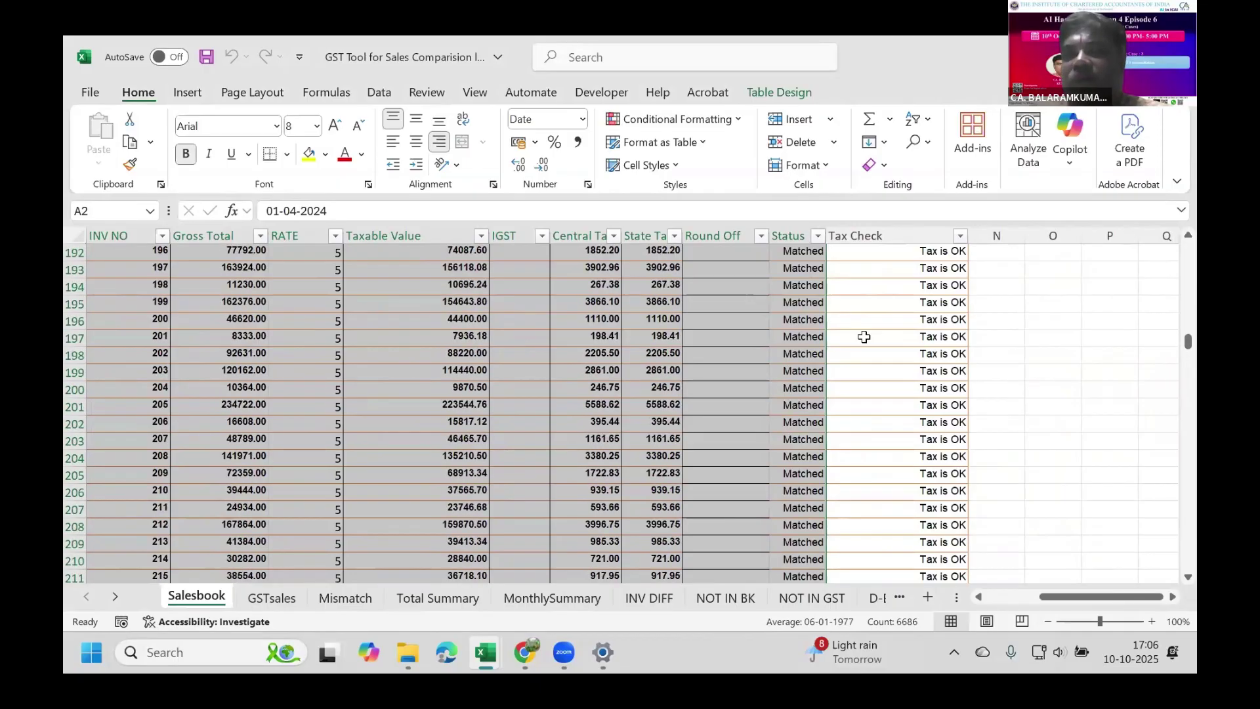
{"action": "scroll", "coordinate": [864, 337], "scroll_direction": "up", "scroll_amount": 17}
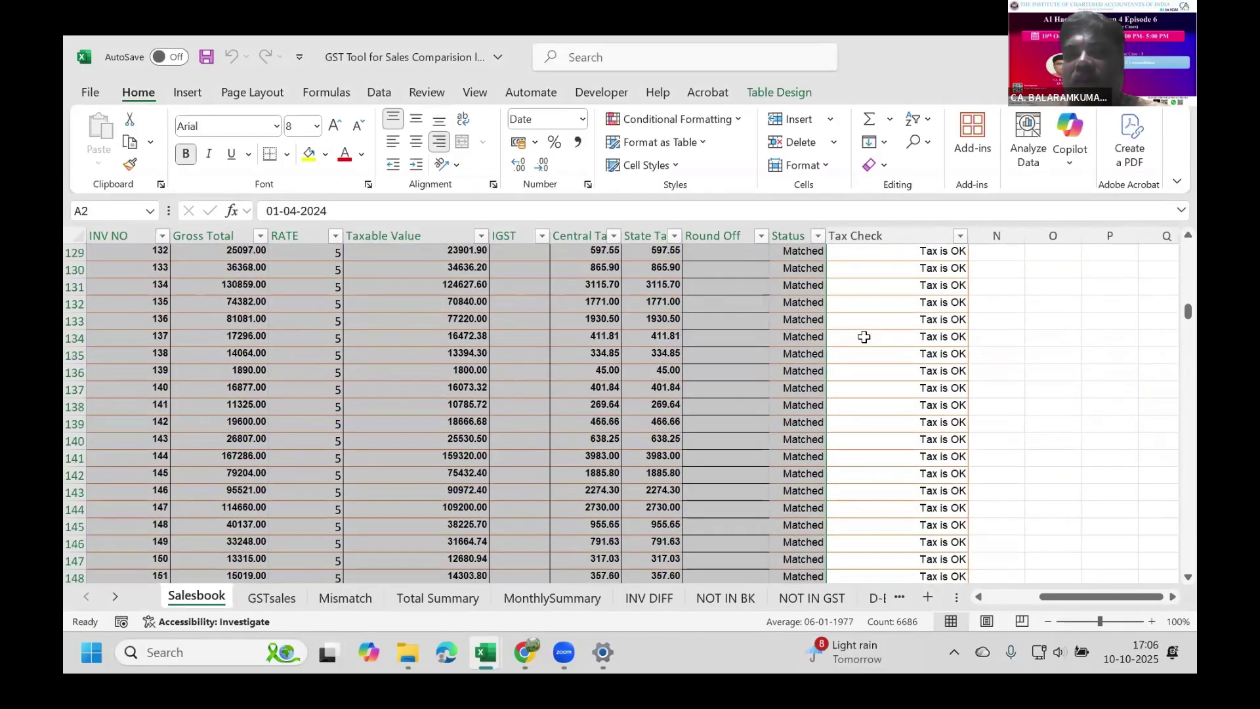
{"action": "scroll", "coordinate": [793, 331], "scroll_direction": "up", "scroll_amount": 20}
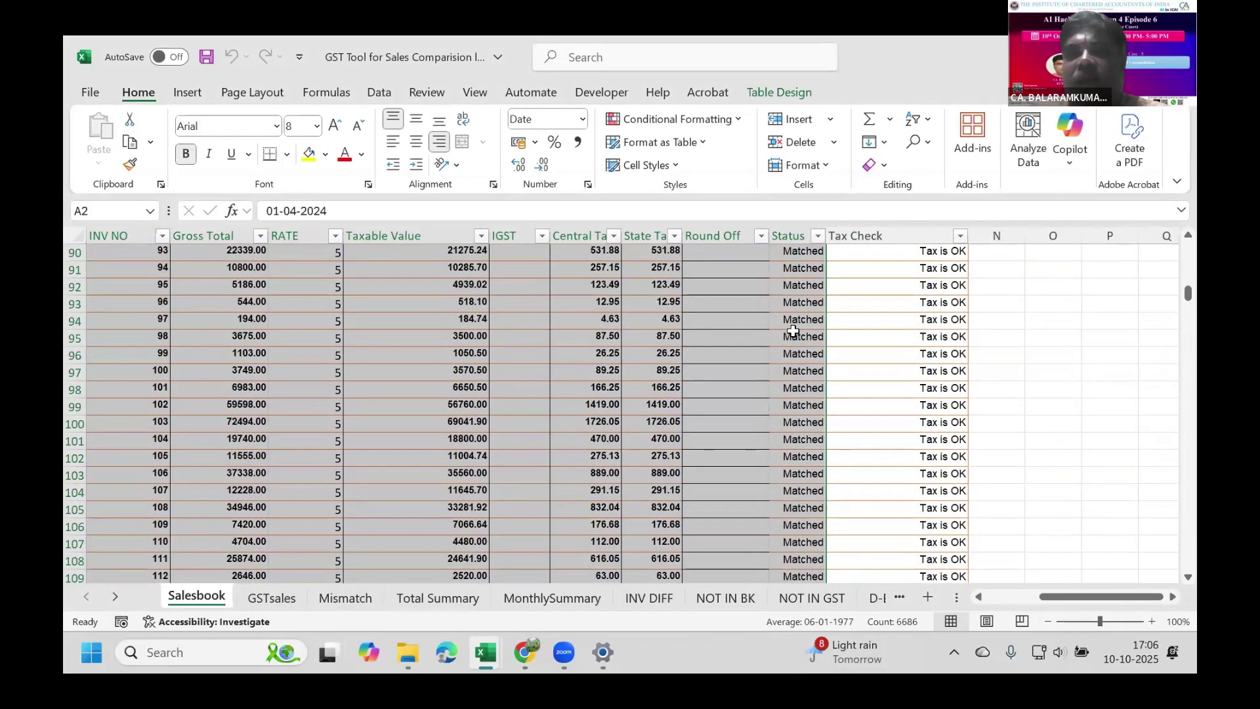
{"action": "scroll", "coordinate": [792, 331], "scroll_direction": "up", "scroll_amount": 3}
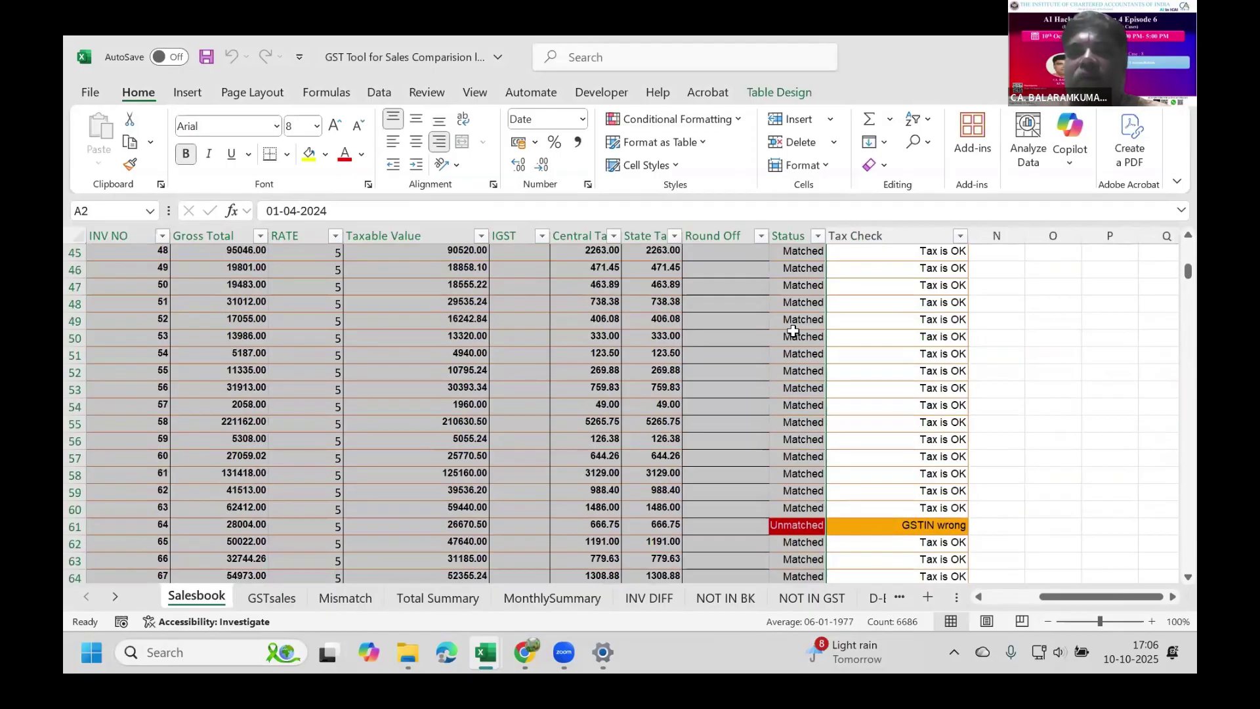
{"action": "scroll", "coordinate": [792, 332], "scroll_direction": "up", "scroll_amount": 10}
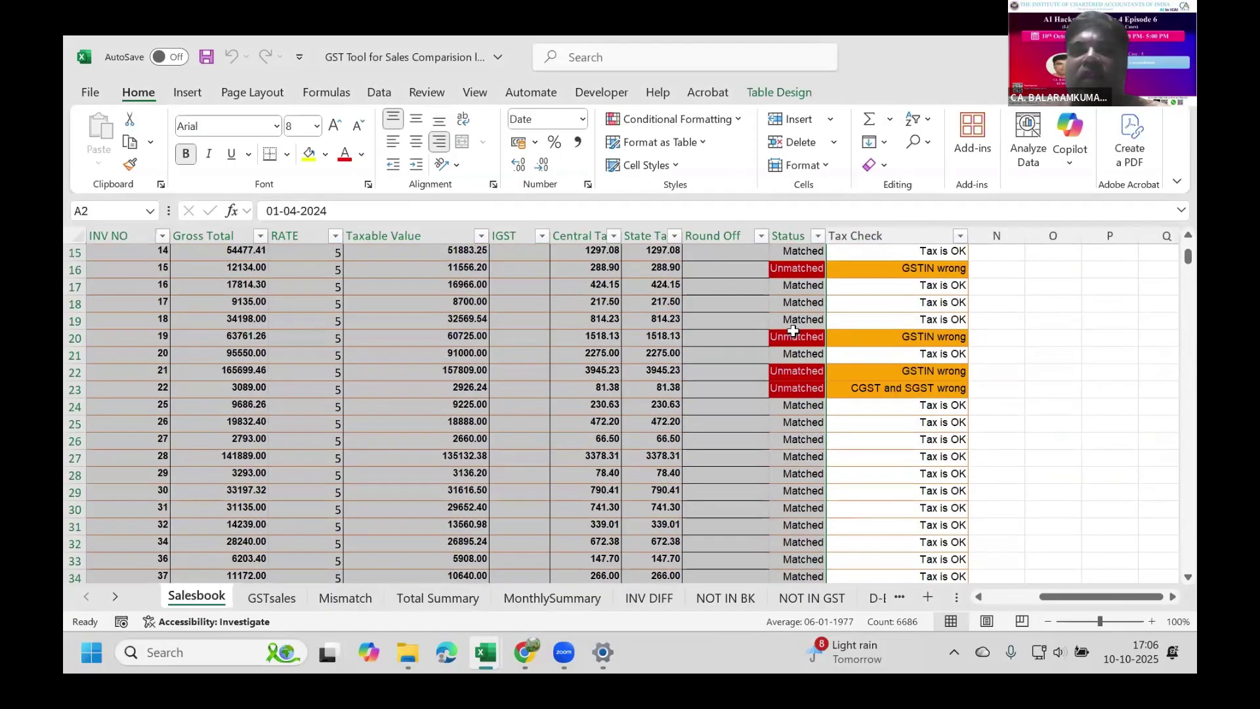
{"action": "scroll", "coordinate": [830, 352], "scroll_direction": "up", "scroll_amount": 5}
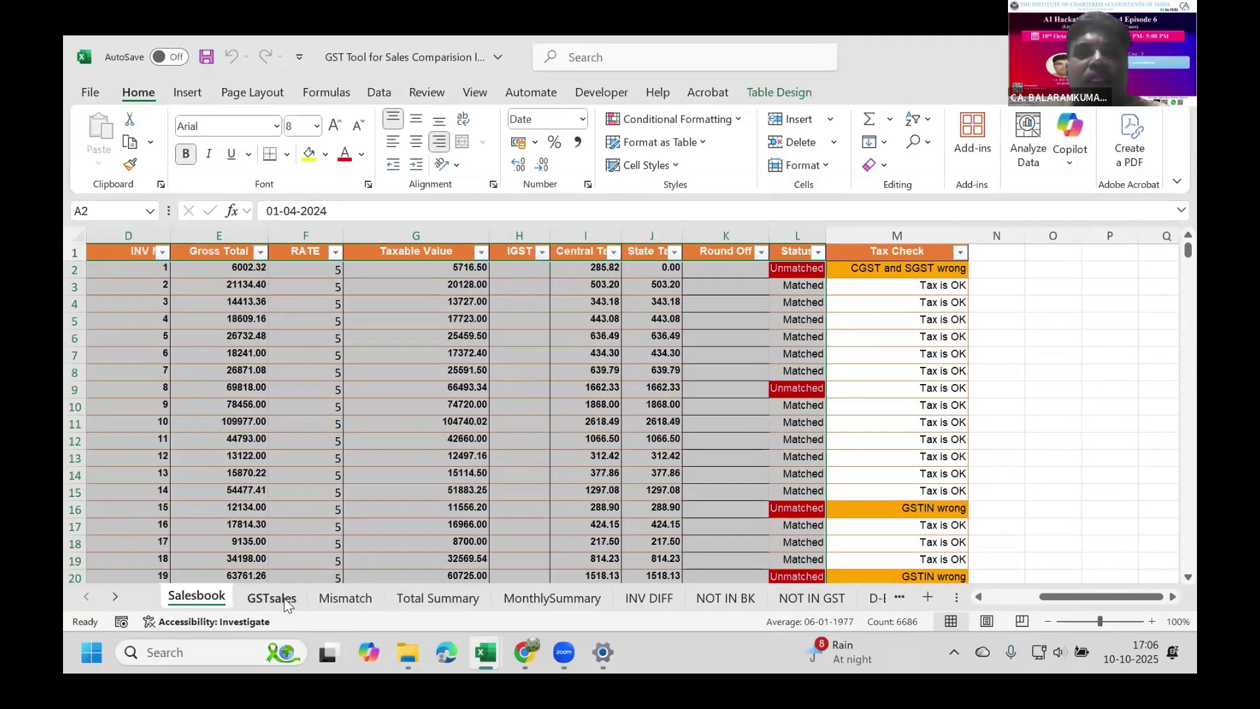
- Switch to GSTsales and scroll through its Matched/Unmatched Status and Tax Check results
{"action": "key", "text": "ctrl+Page_Down"}
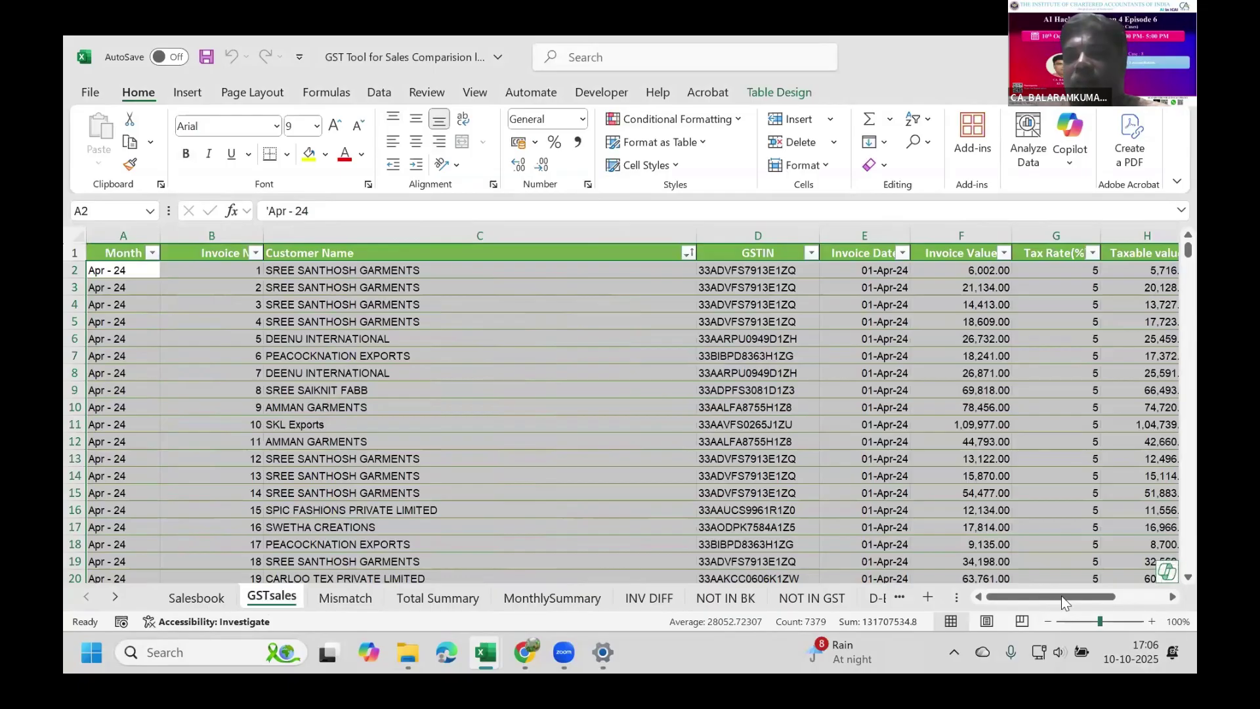
{"action": "left_click_drag", "start_coordinate": [1061, 596], "coordinate": [1160, 588]}
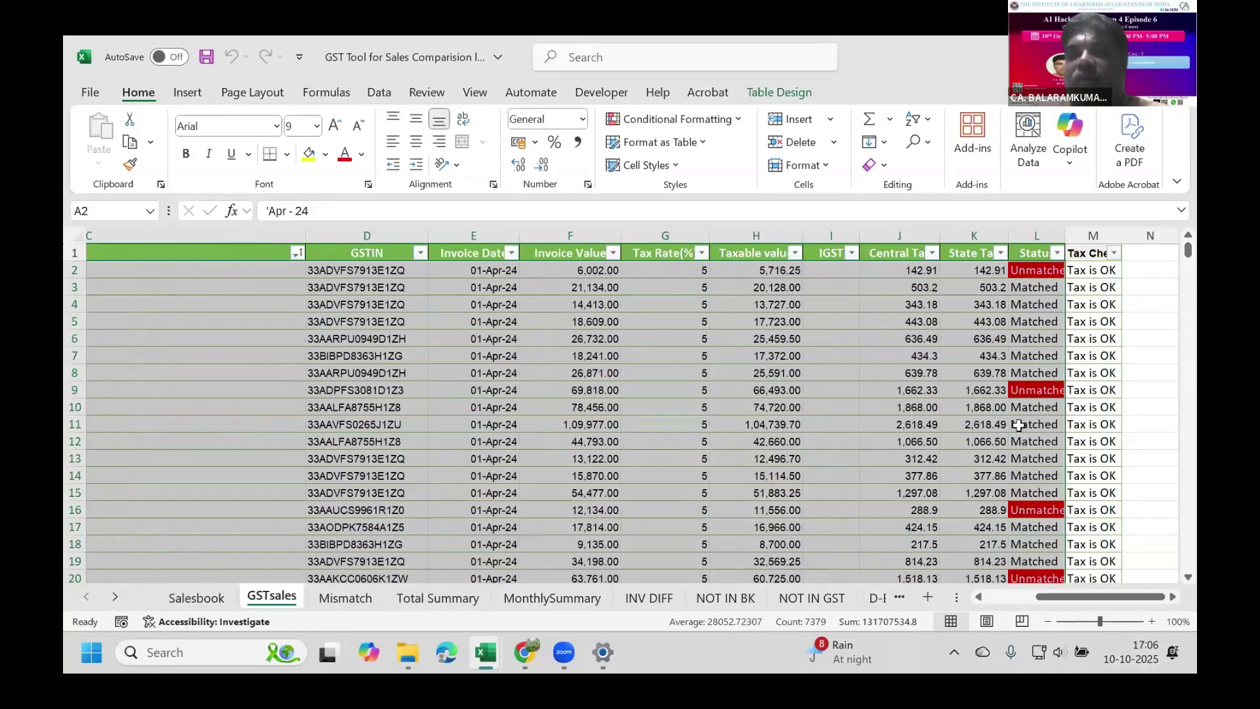
{"action": "scroll", "coordinate": [1017, 427], "scroll_direction": "down", "scroll_amount": 4}
{"action": "scroll", "coordinate": [969, 537], "scroll_direction": "down", "scroll_amount": 4}
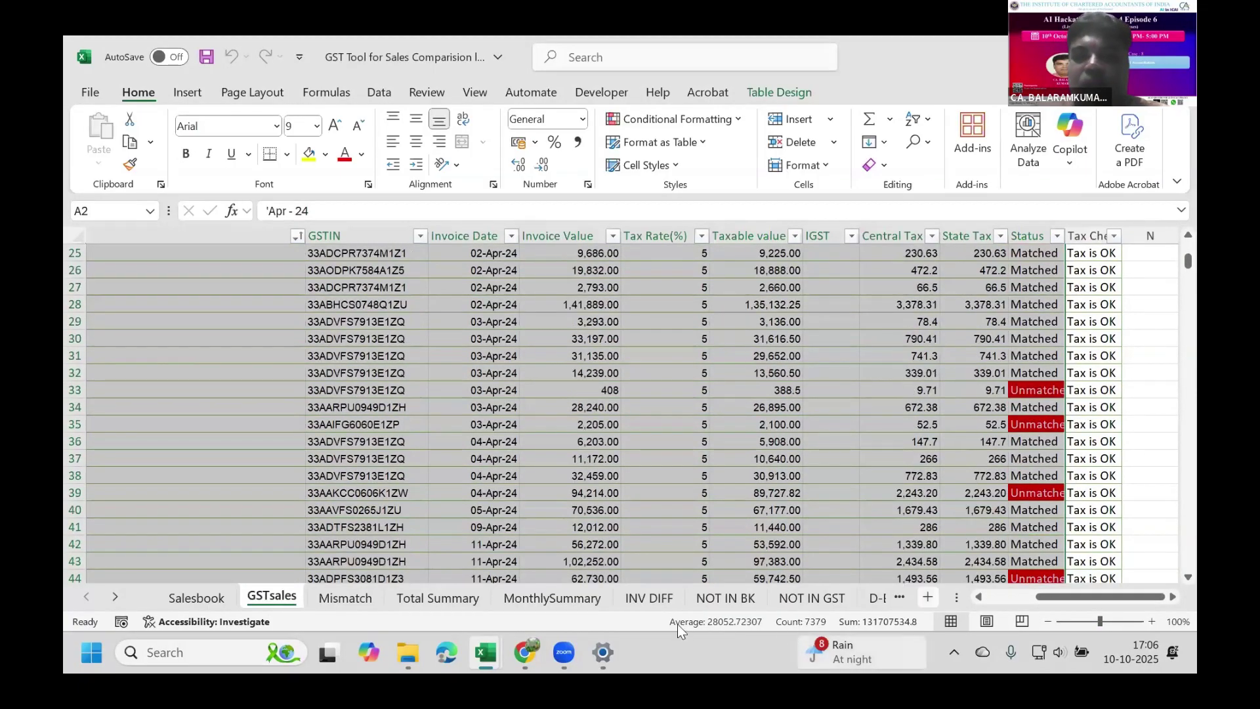
- Return to GST Comparision and generate the mismatch report with invoice numbers
{"action": "left_click", "coordinate": [869, 590]}
{"action": "left_click", "coordinate": [903, 592]}
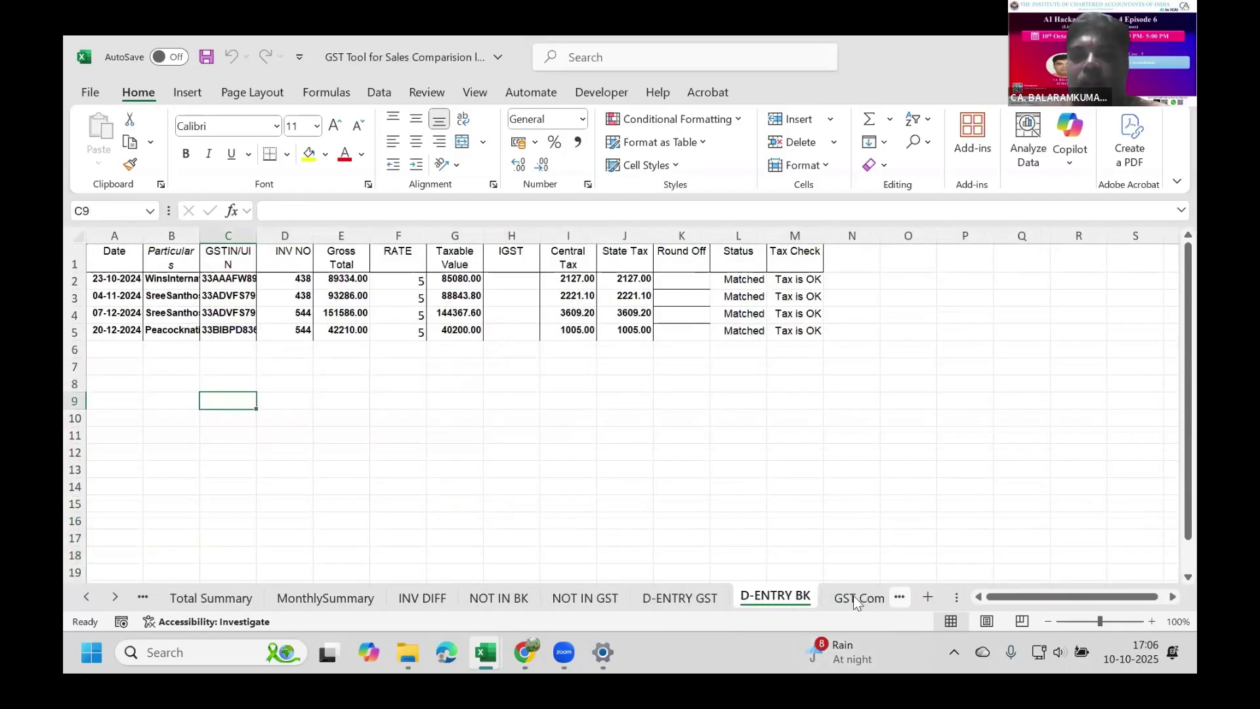
{"action": "left_click", "coordinate": [853, 596]}
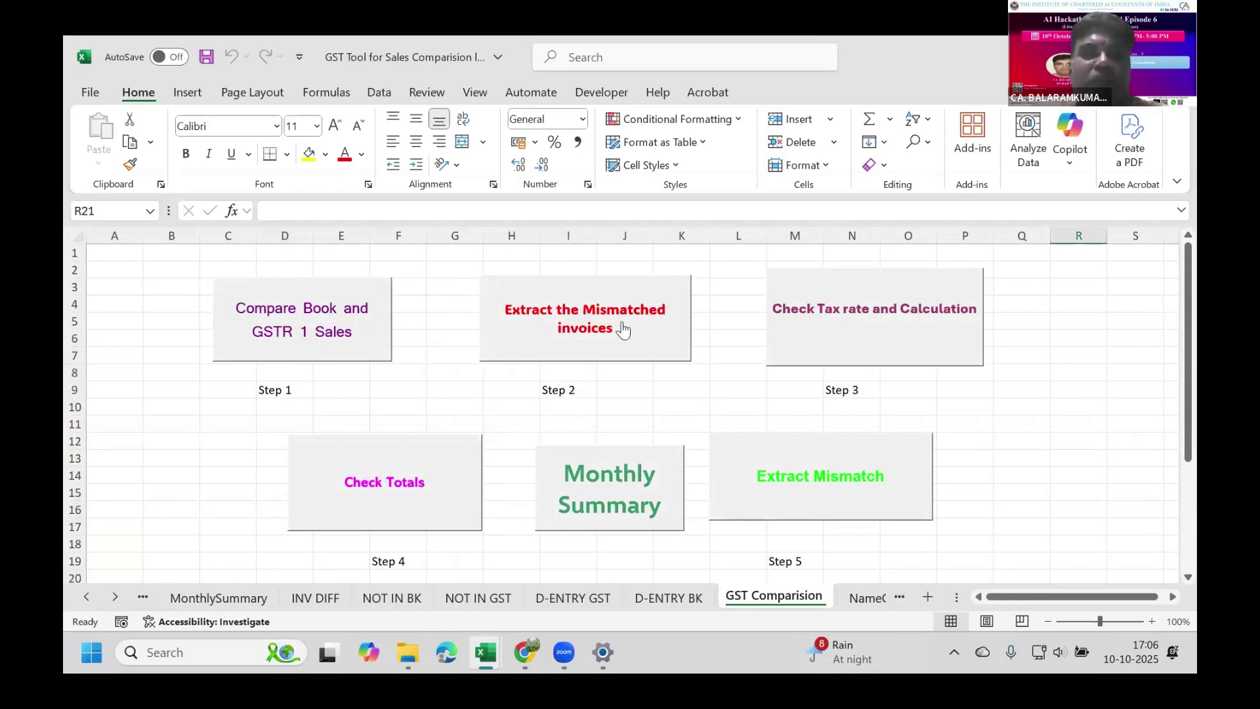
{"action": "left_click", "coordinate": [624, 326]}
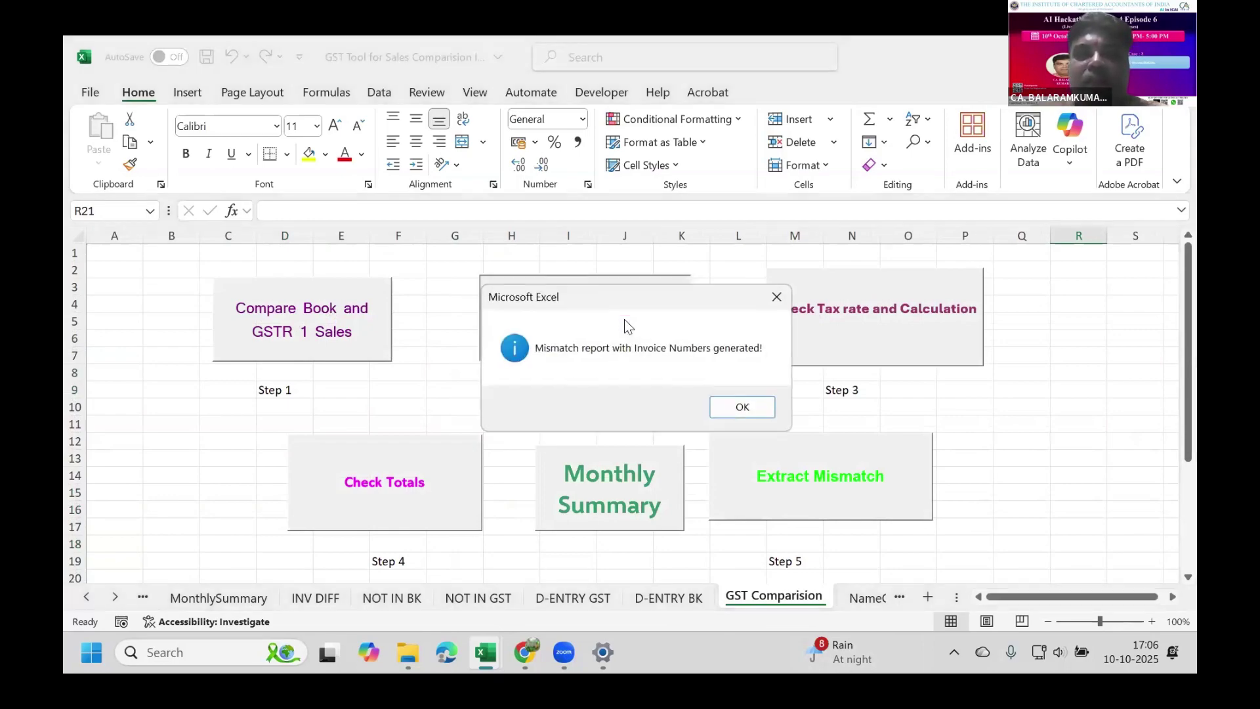
{"action": "left_click", "coordinate": [742, 408]}
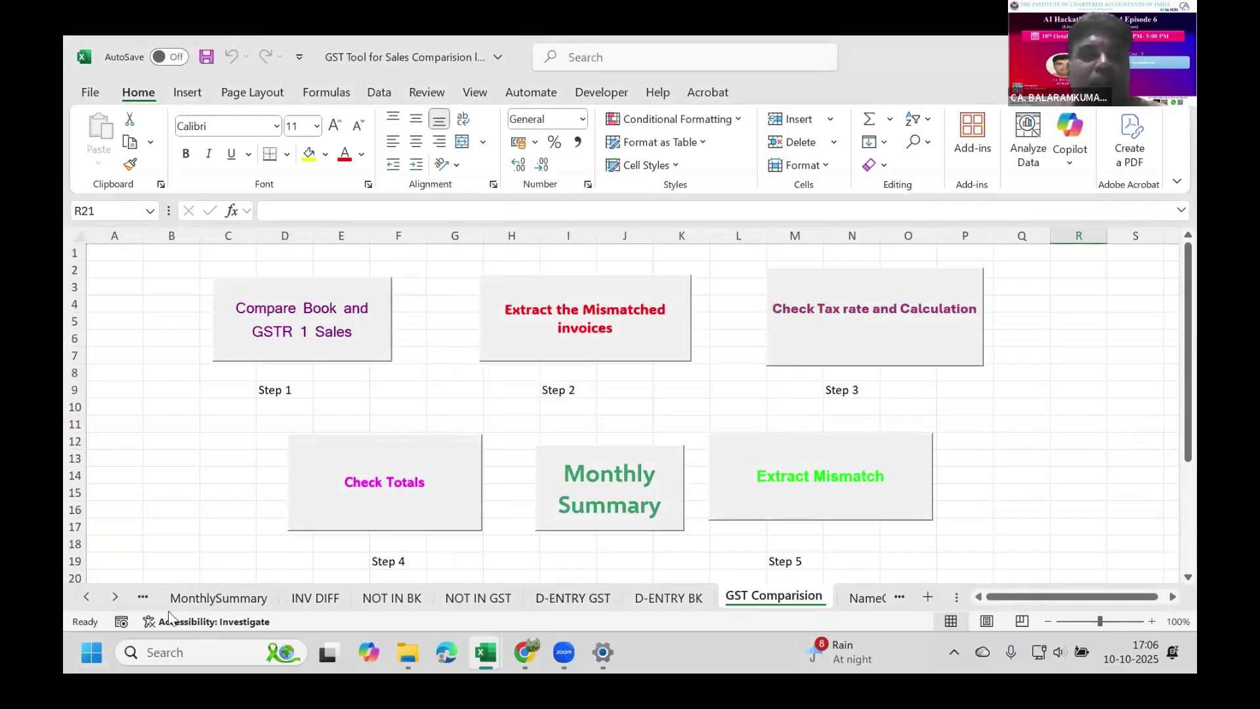
- Open the Mismatch sheet and scroll through the unmatched Salesbook and GSTsales invoices
{"action": "left_click", "coordinate": [143, 596]}
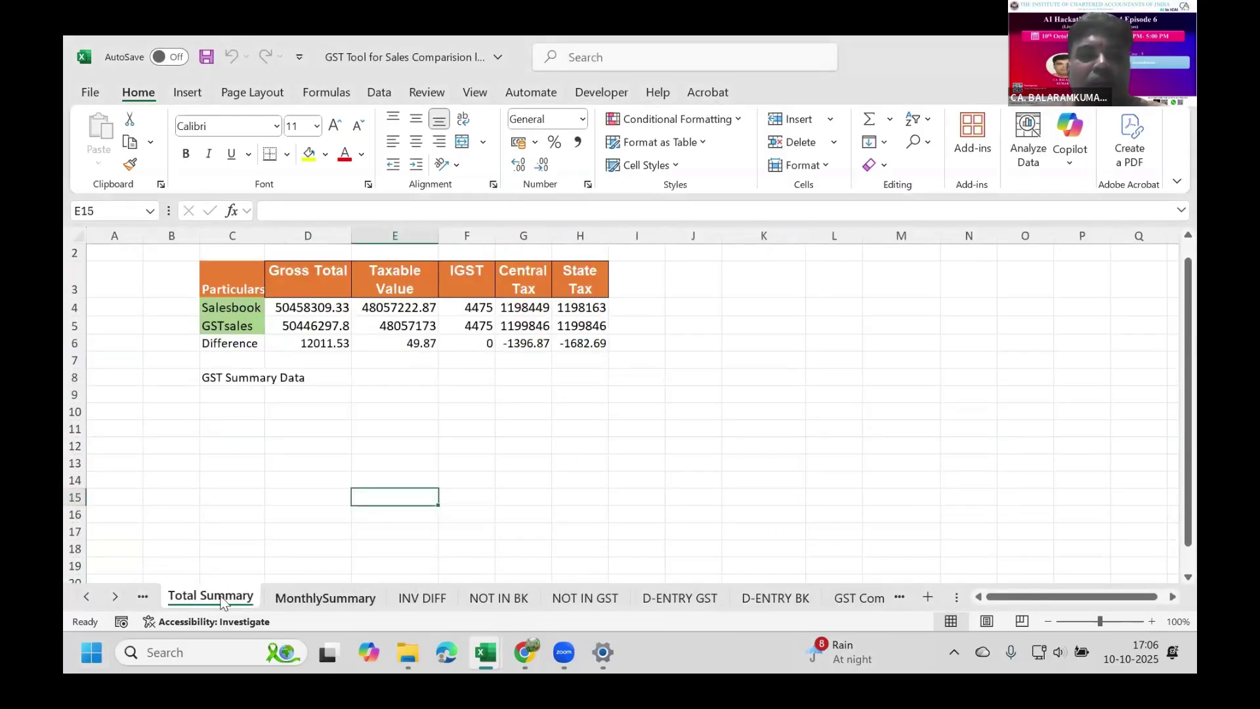
{"action": "left_click", "coordinate": [143, 596]}
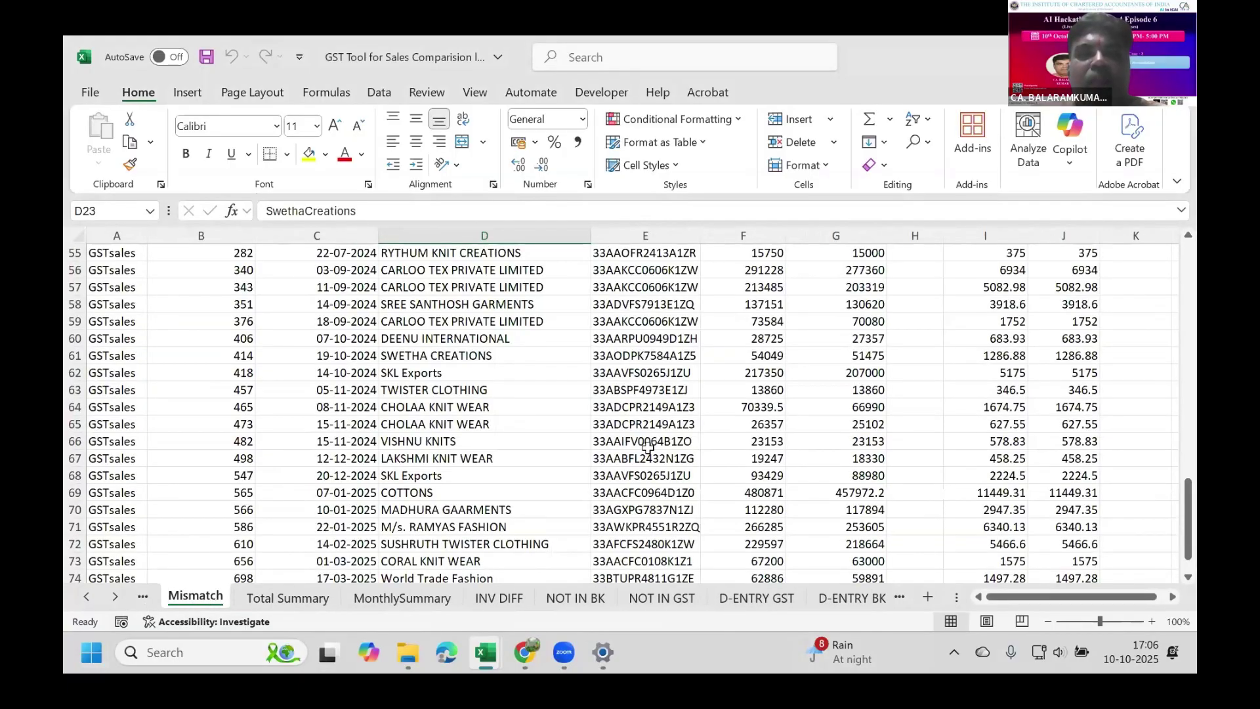
{"action": "scroll", "coordinate": [647, 446], "scroll_direction": "up", "scroll_amount": 18}
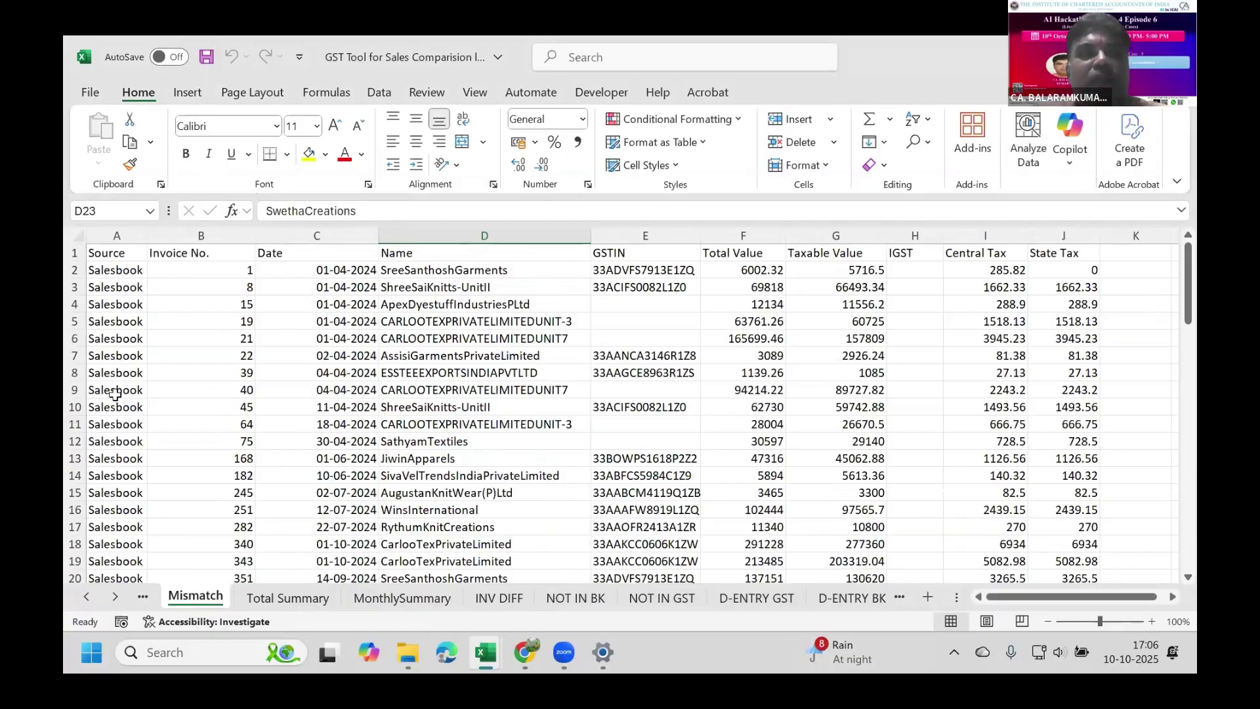
{"action": "scroll", "coordinate": [125, 407], "scroll_direction": "down", "scroll_amount": 11}
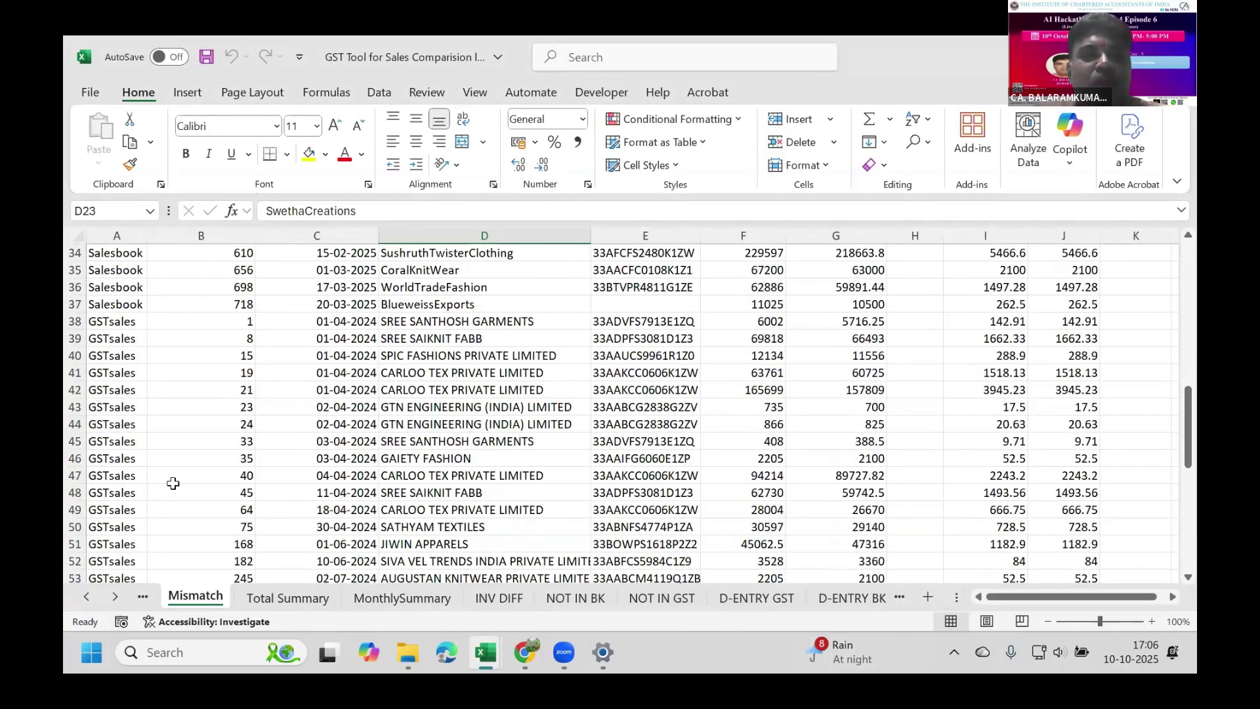
{"action": "scroll", "coordinate": [203, 483], "scroll_direction": "up", "scroll_amount": 11}
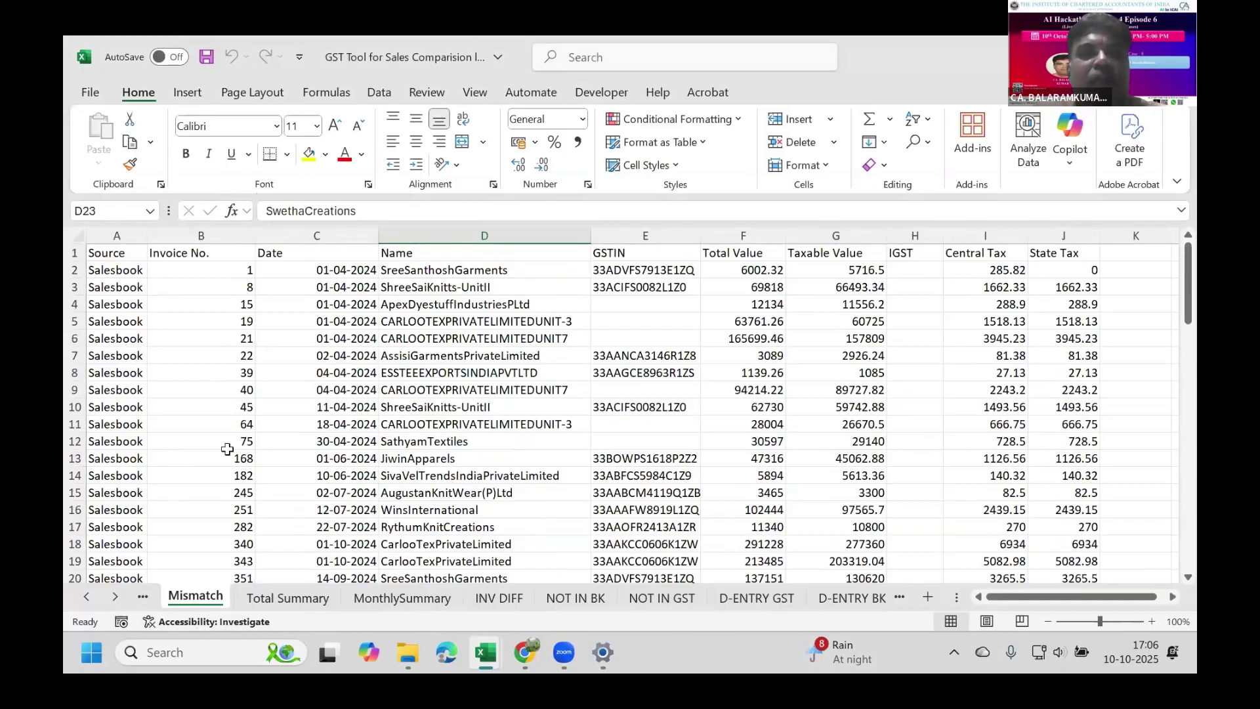
- Format the Mismatch data $A$1:$J$75 as a Medium-style table with headers
{"action": "left_click", "coordinate": [510, 272]}
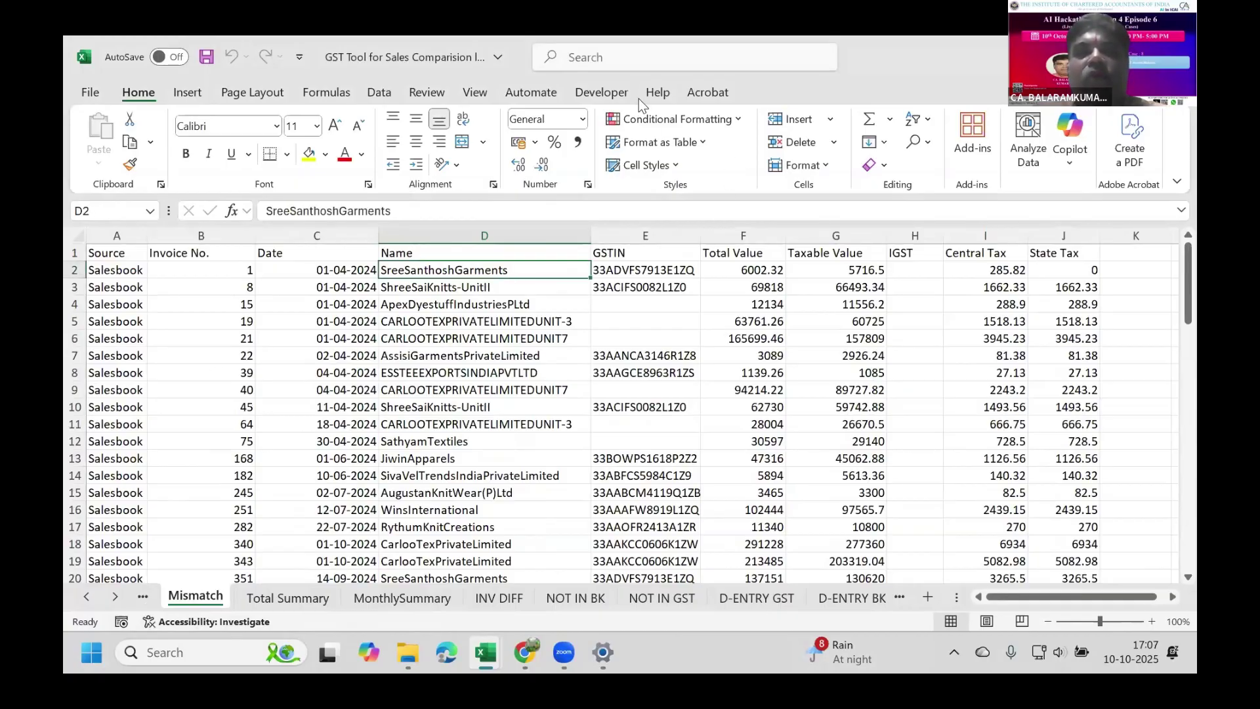
{"action": "left_click", "coordinate": [689, 143]}
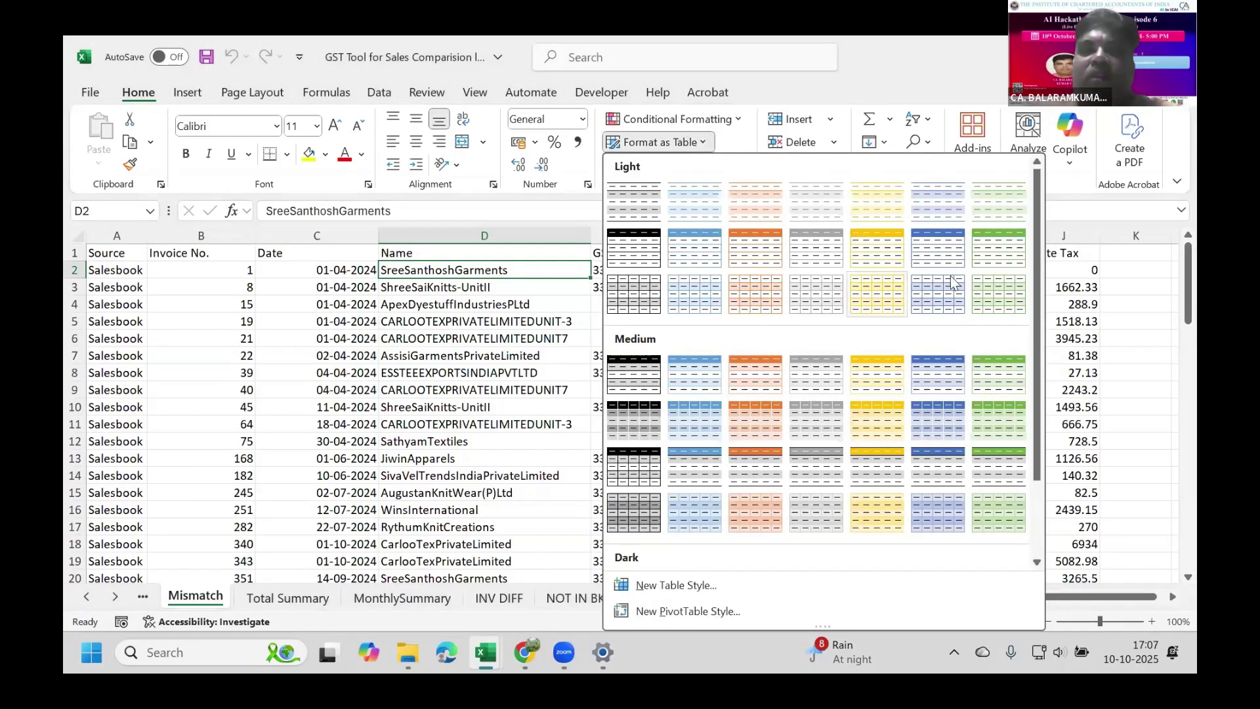
{"action": "left_click", "coordinate": [962, 469]}
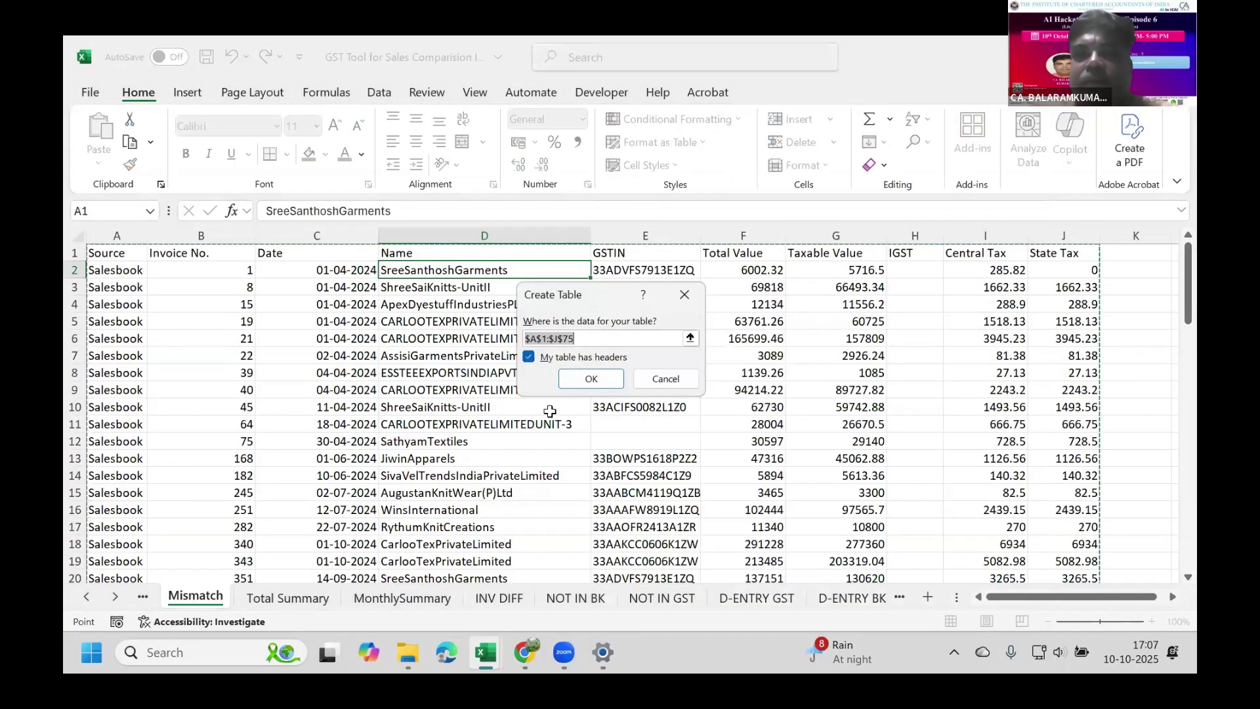
{"action": "left_click", "coordinate": [612, 379]}
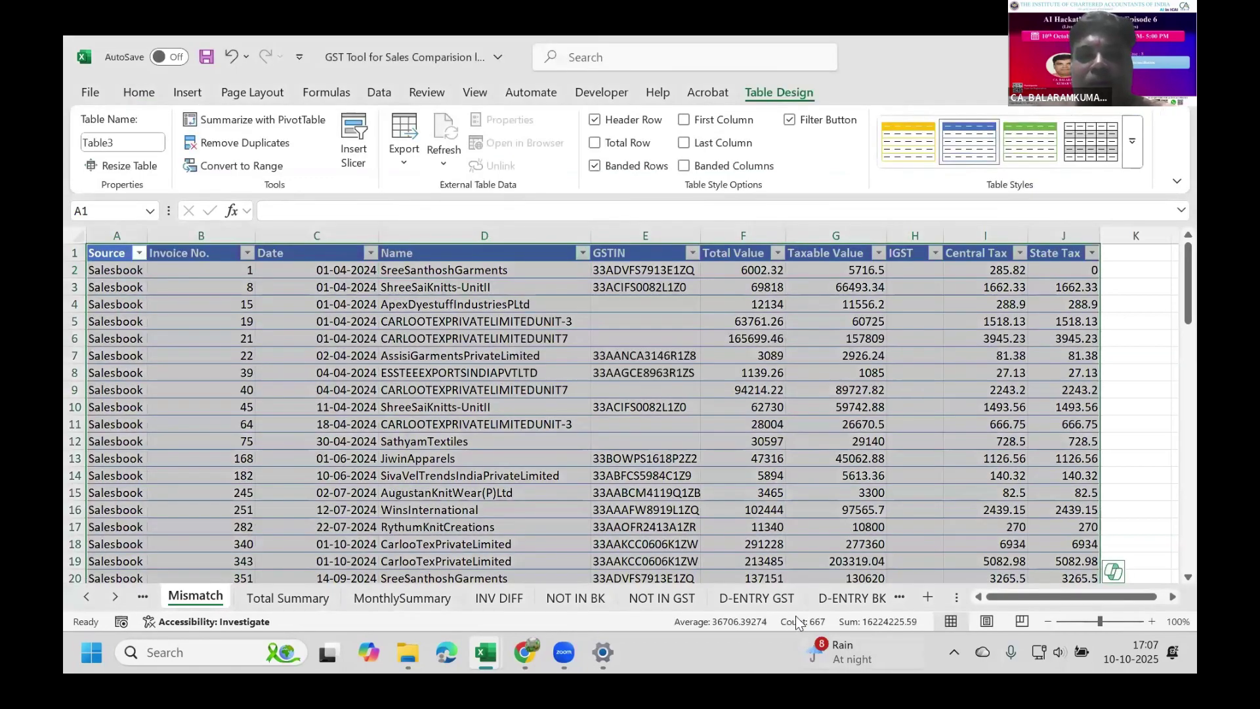
{"action": "left_click", "coordinate": [853, 598]}
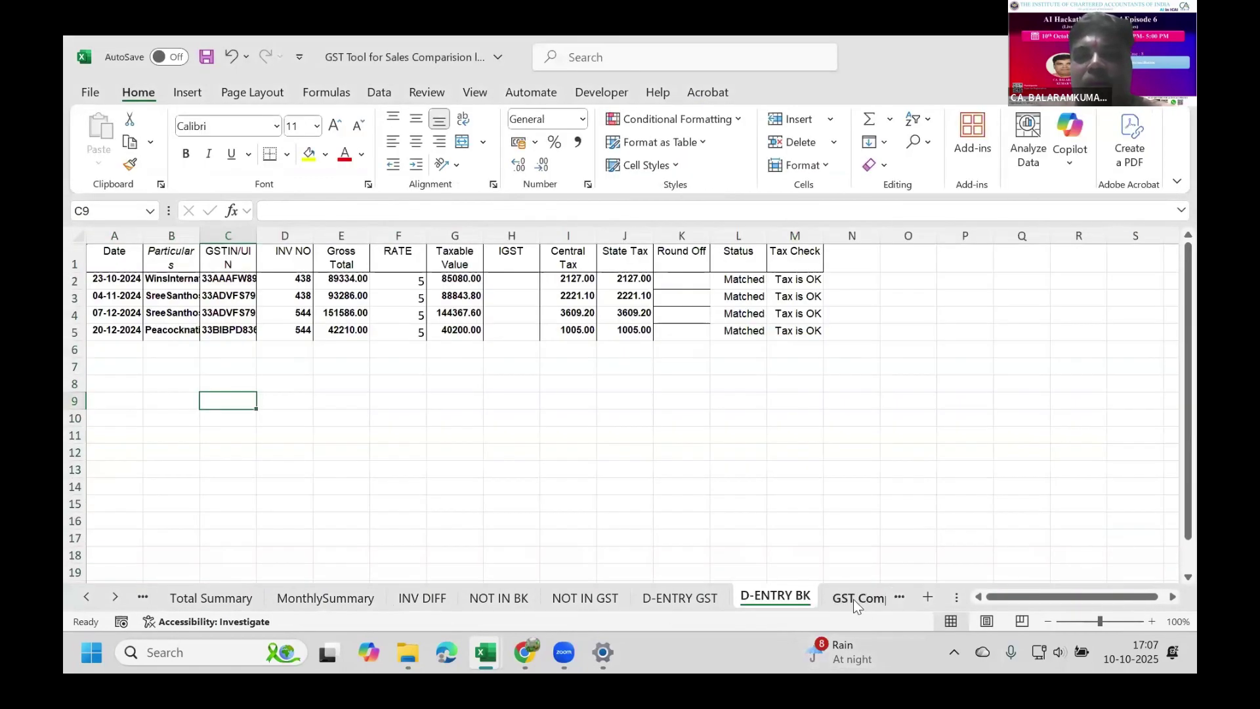
{"action": "left_click", "coordinate": [853, 598]}
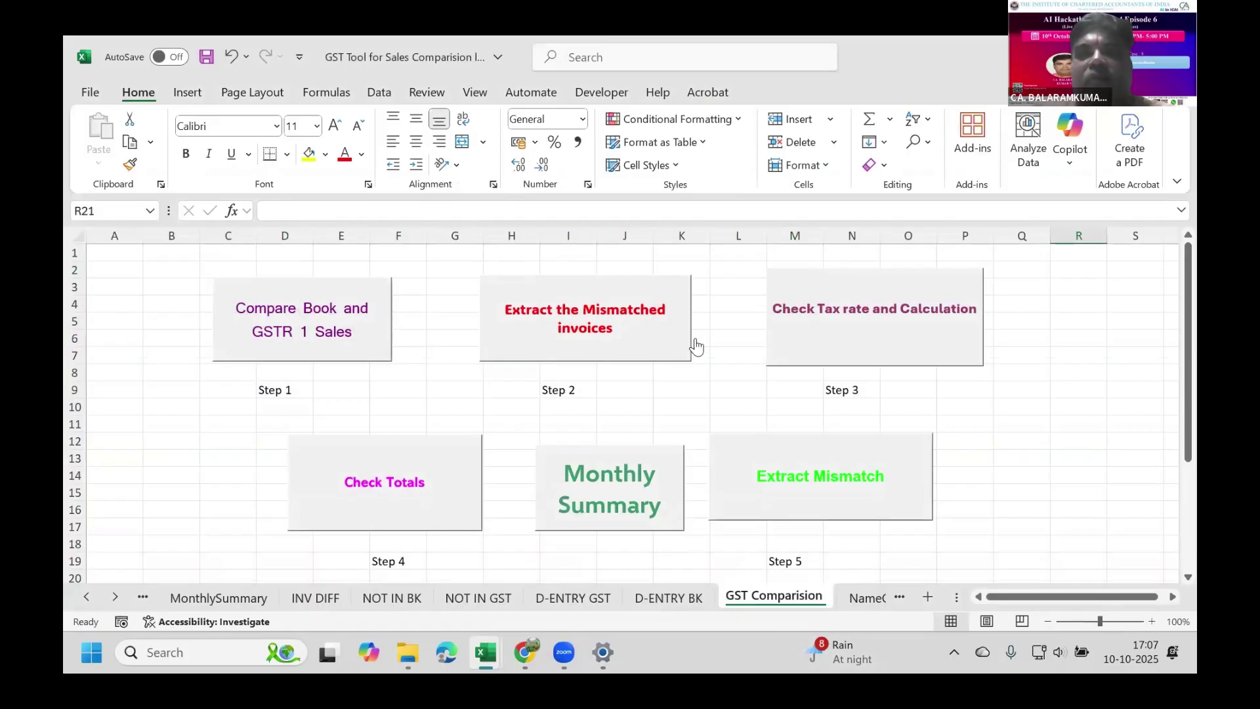
{"action": "left_click", "coordinate": [146, 597]}
{"action": "left_click", "coordinate": [144, 598]}
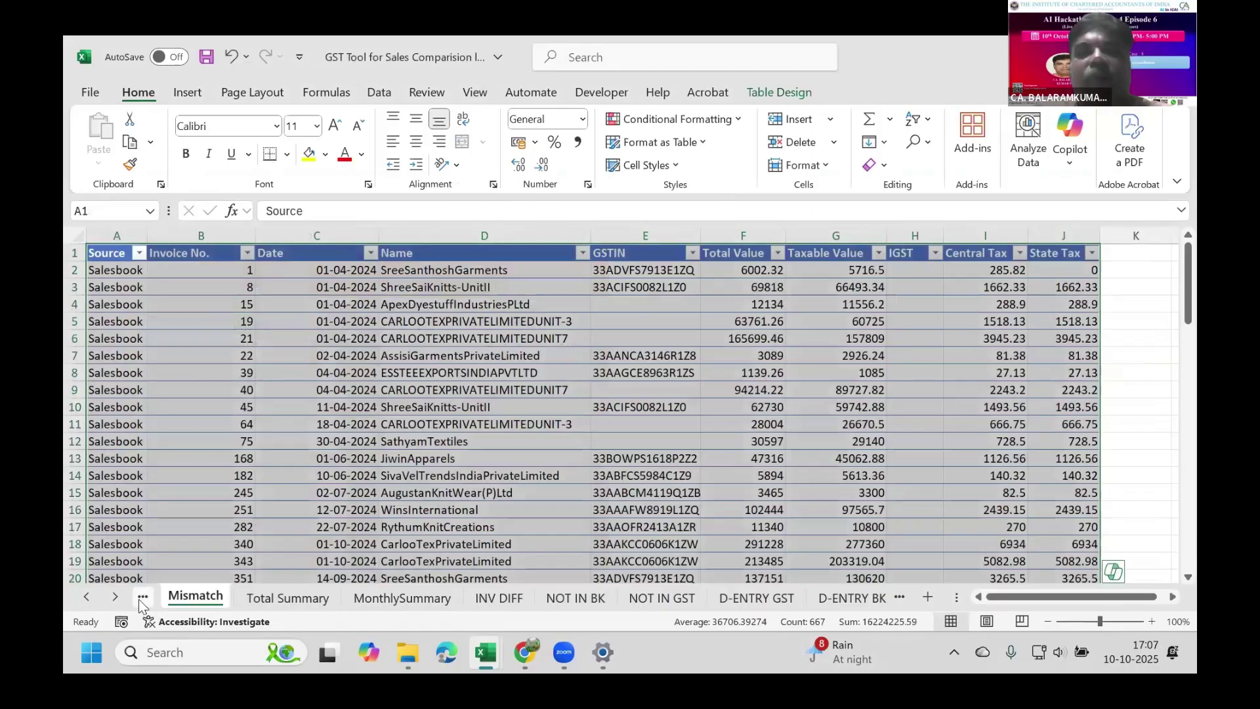
{"action": "left_click", "coordinate": [143, 598]}
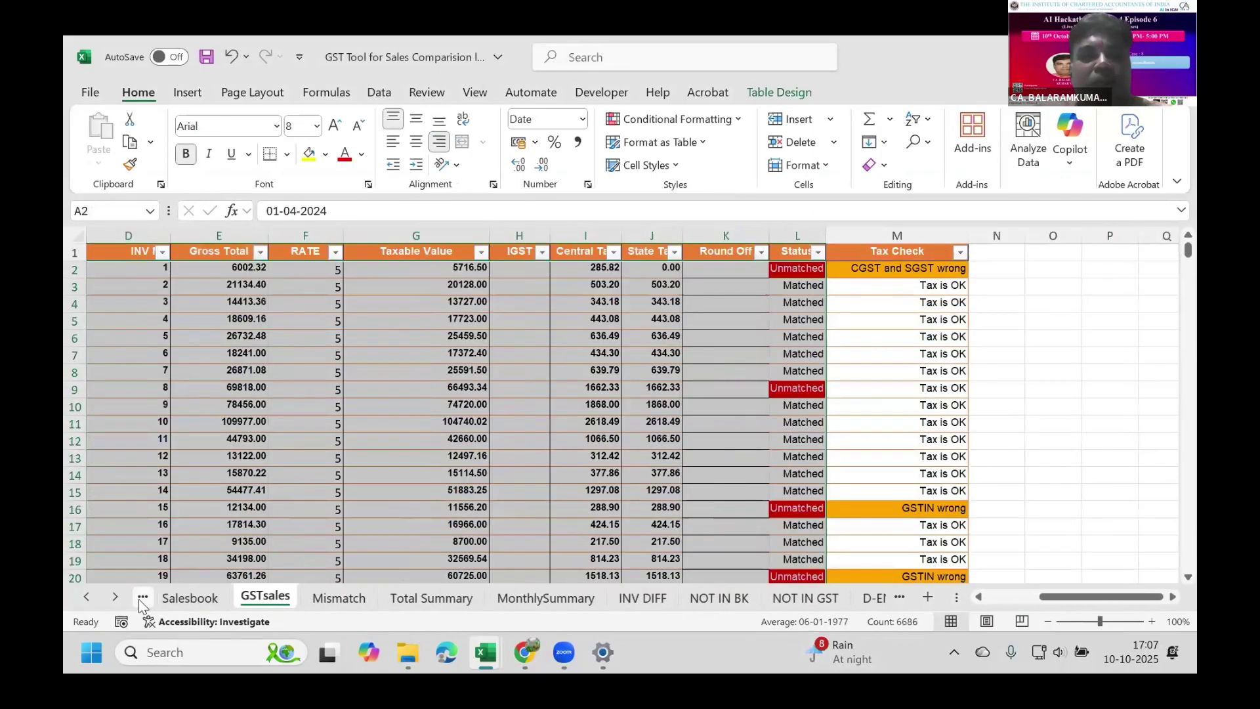
{"action": "left_click", "coordinate": [143, 598]}
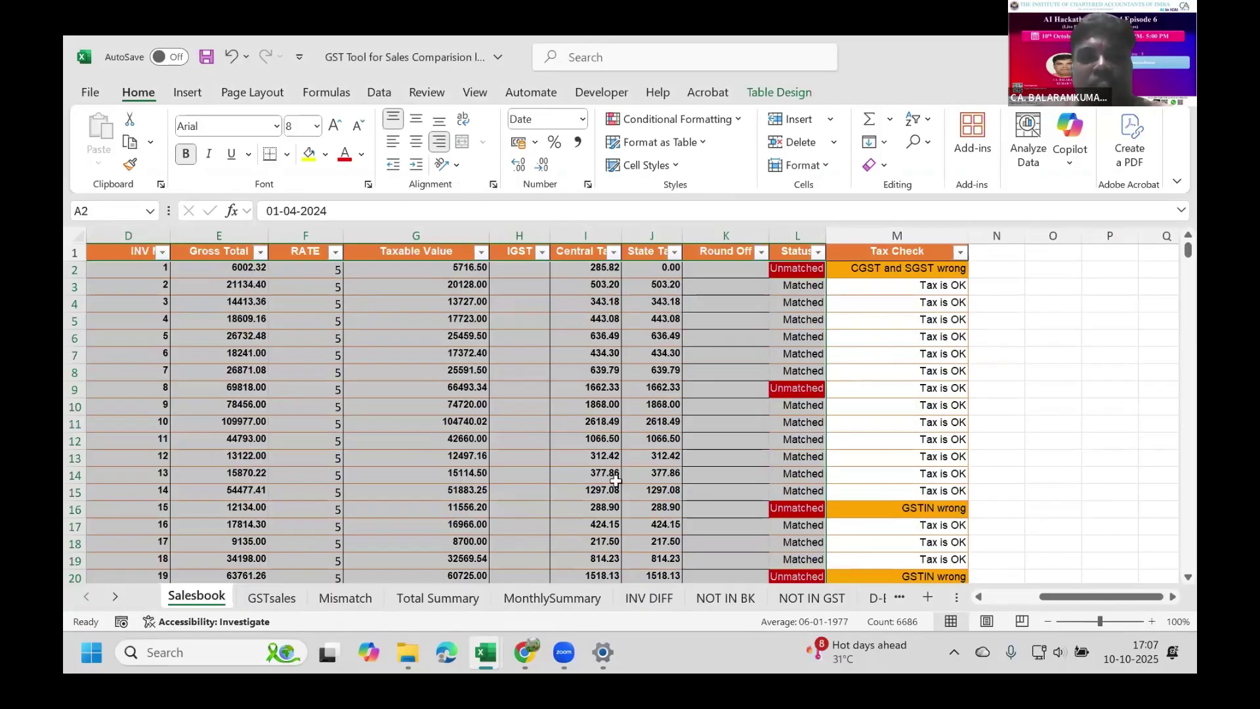
{"action": "left_click", "coordinate": [337, 306]}
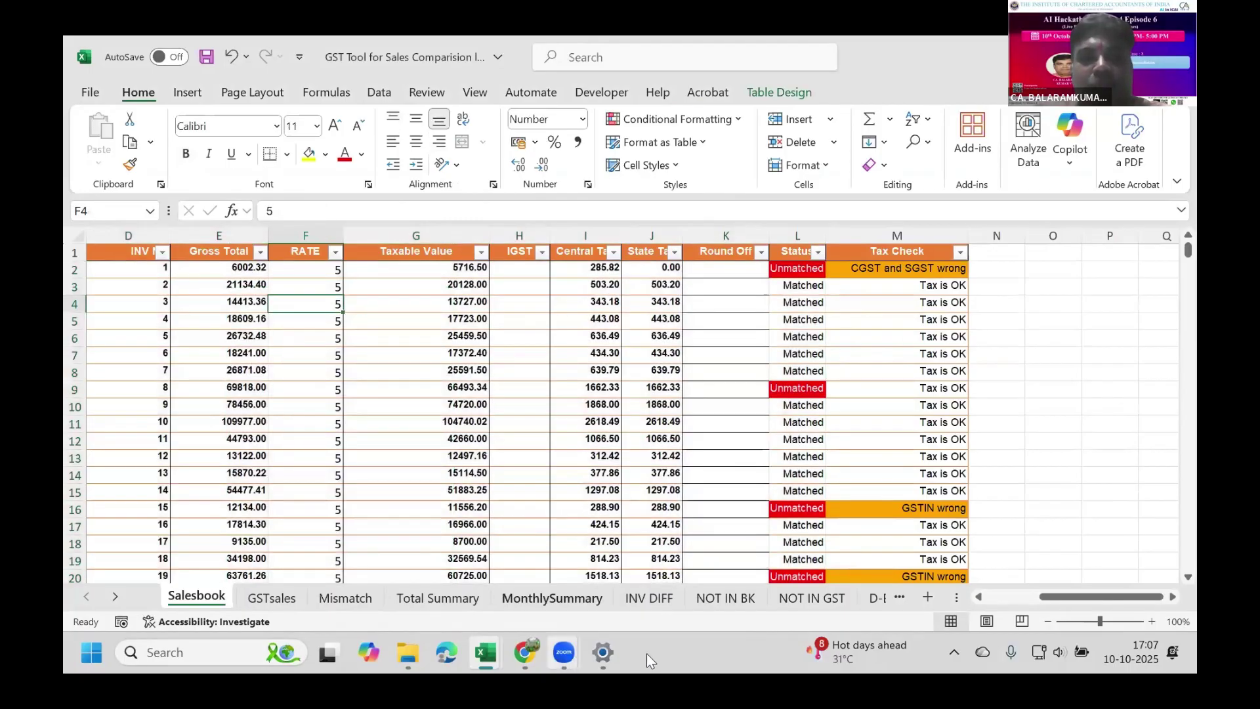
{"action": "left_click", "coordinate": [828, 595]}
{"action": "left_click", "coordinate": [878, 596]}
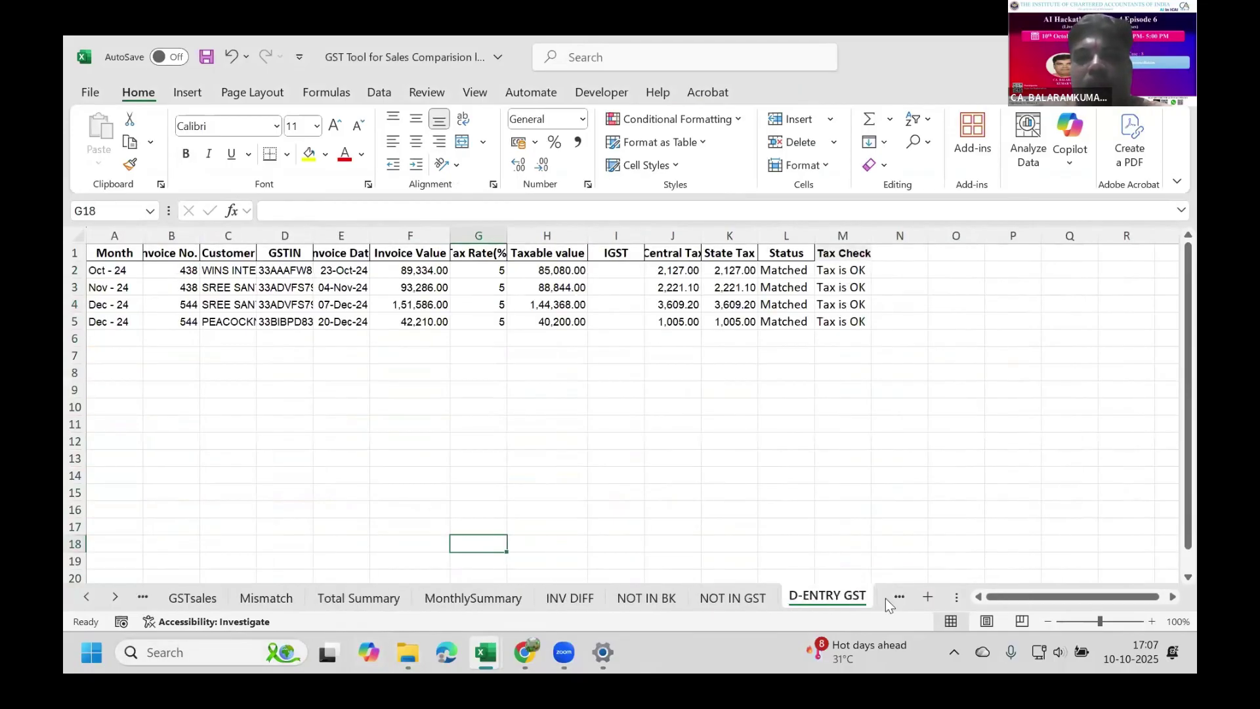
{"action": "left_click", "coordinate": [862, 597]}
- Run Check Tax rate and Calculation from the GST Comparision dashboard and acknowledge completion
{"action": "left_click", "coordinate": [861, 598]}
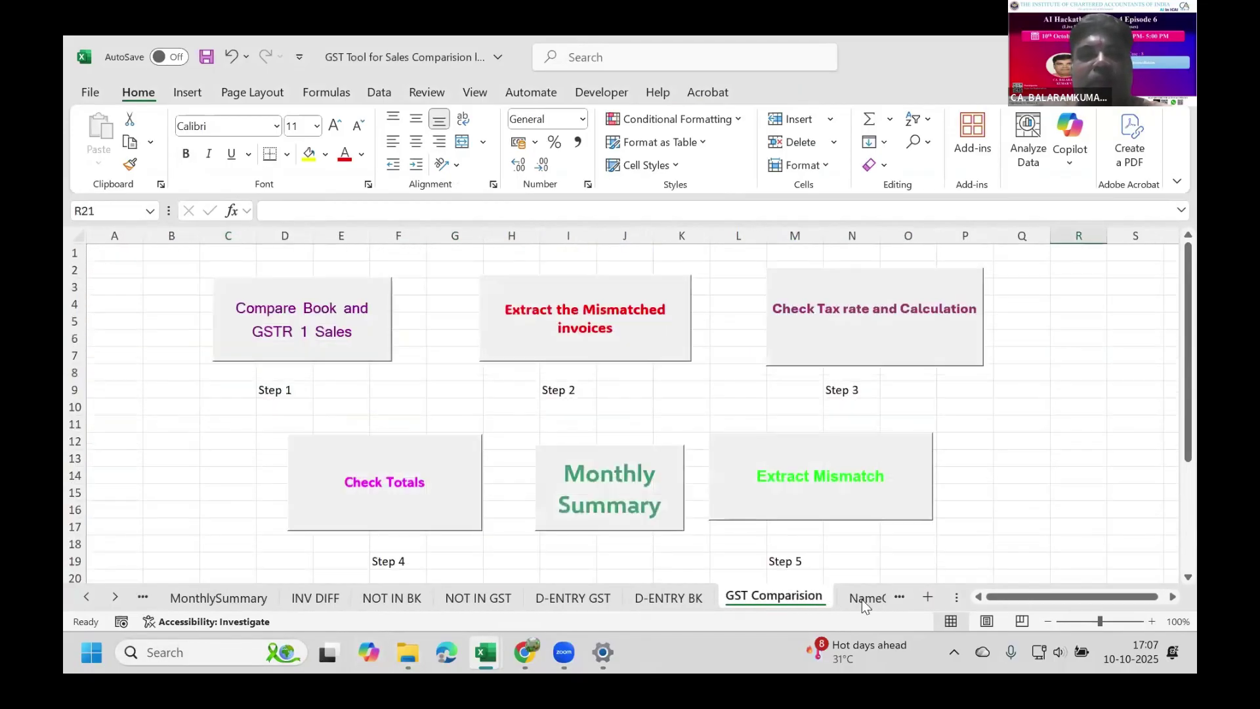
{"action": "left_click", "coordinate": [855, 328]}
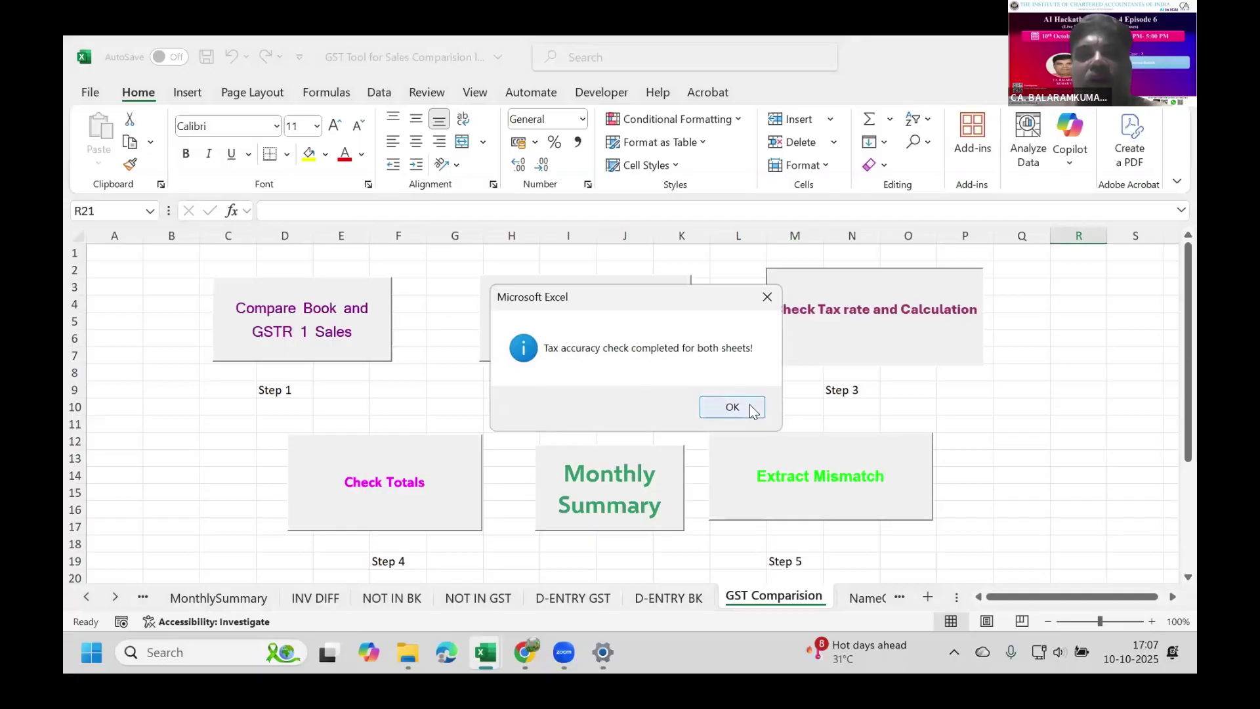
{"action": "left_click", "coordinate": [753, 411]}
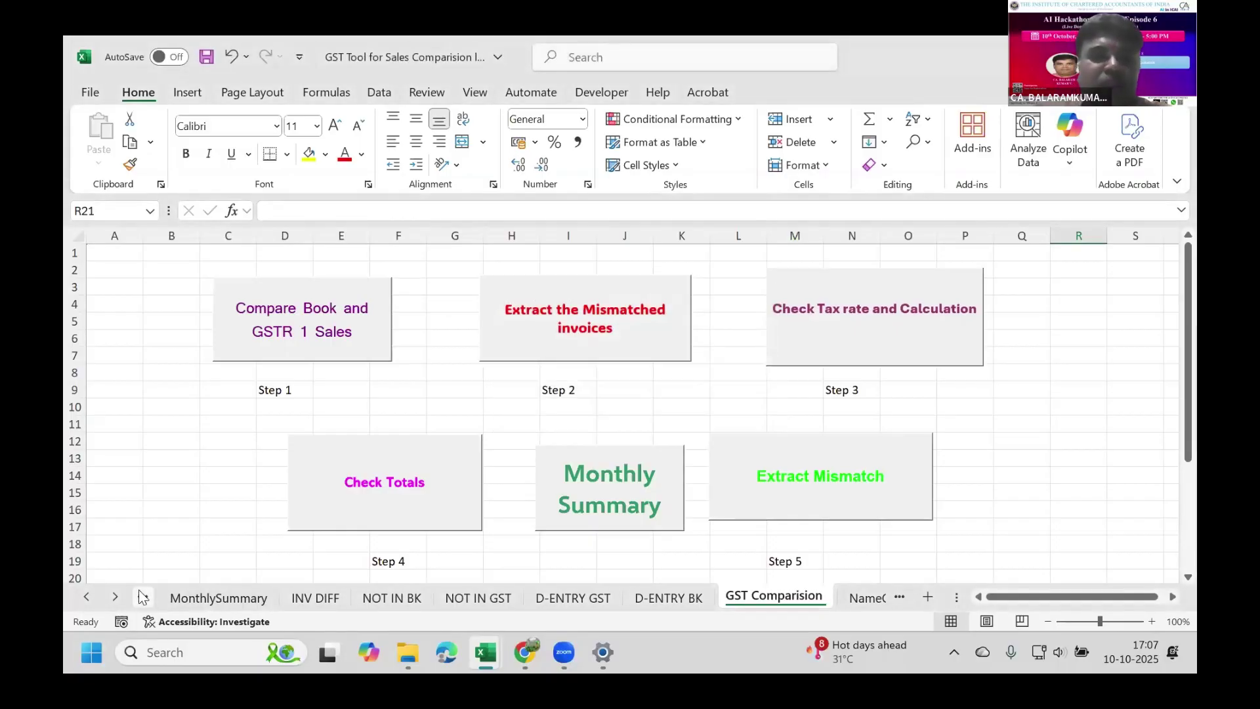
- Flip through Total Summary, Mismatch and GSTsales to Salesbook to review its Tax Check flags
{"action": "left_click", "coordinate": [142, 596]}
{"action": "left_click", "coordinate": [142, 596]}
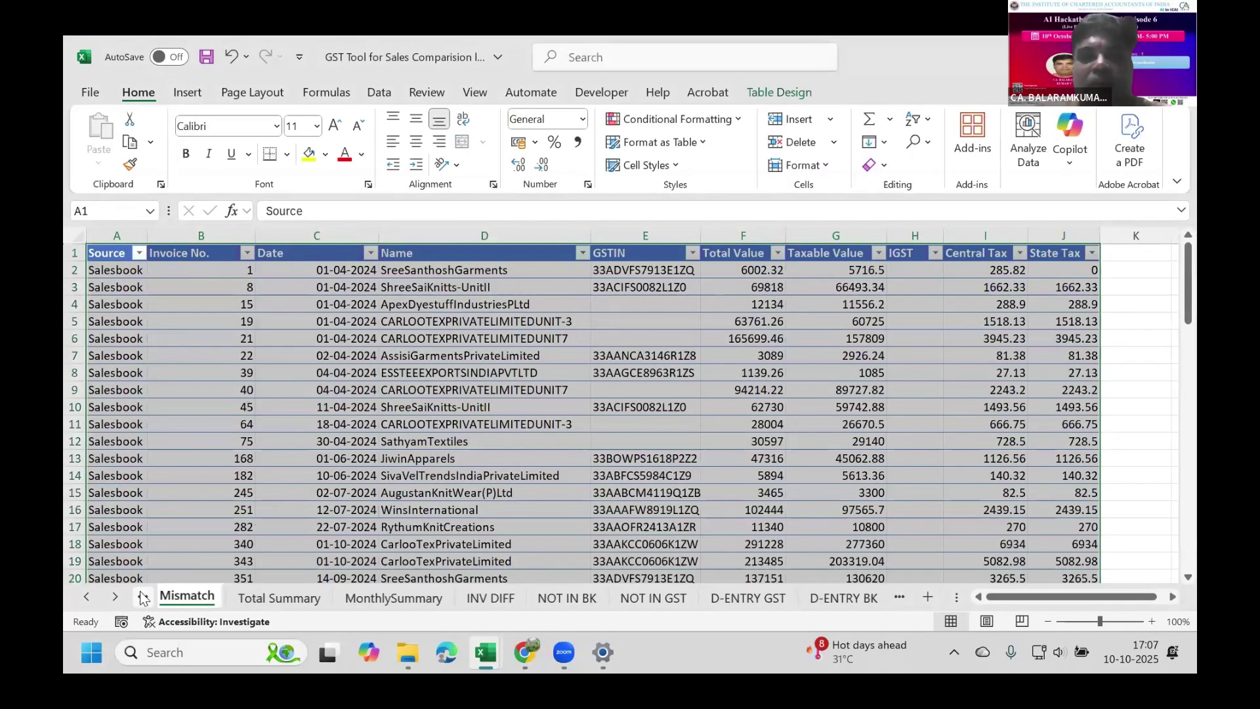
{"action": "left_click", "coordinate": [142, 597]}
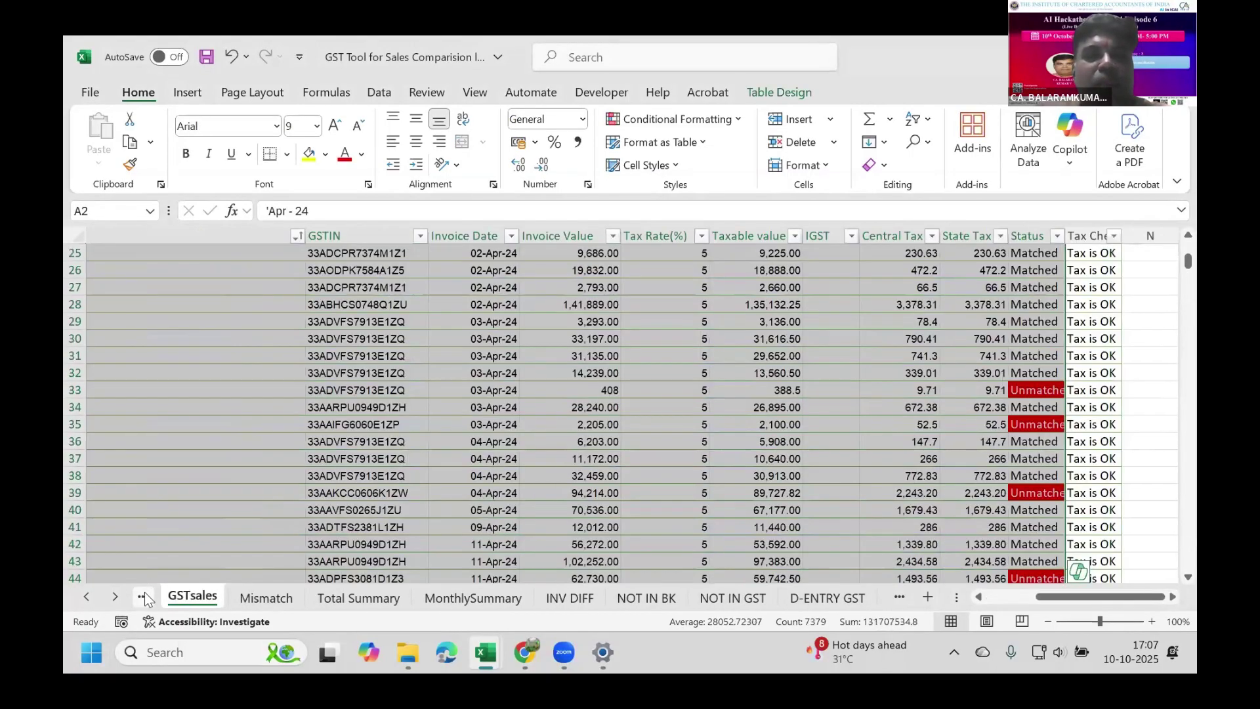
{"action": "left_click", "coordinate": [142, 596]}
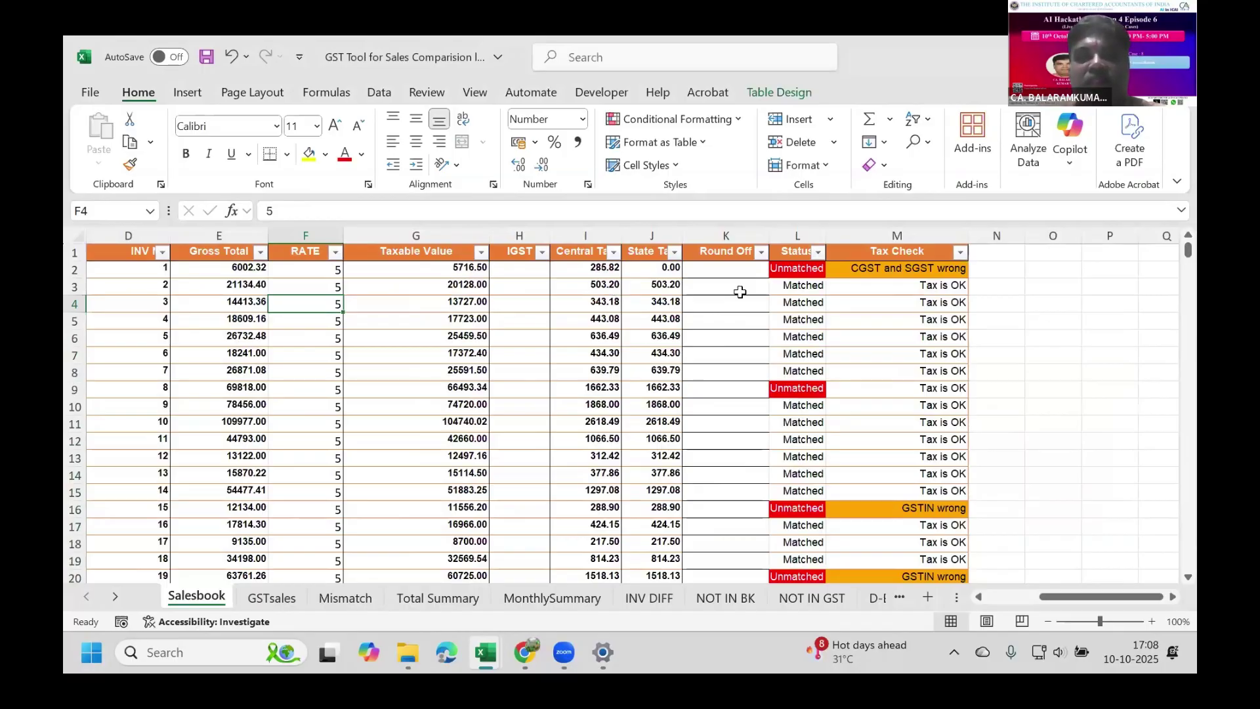
- Fix invoice 1's Central Tax formula in I2 so it gives 142.91
{"action": "left_click", "coordinate": [602, 270]}
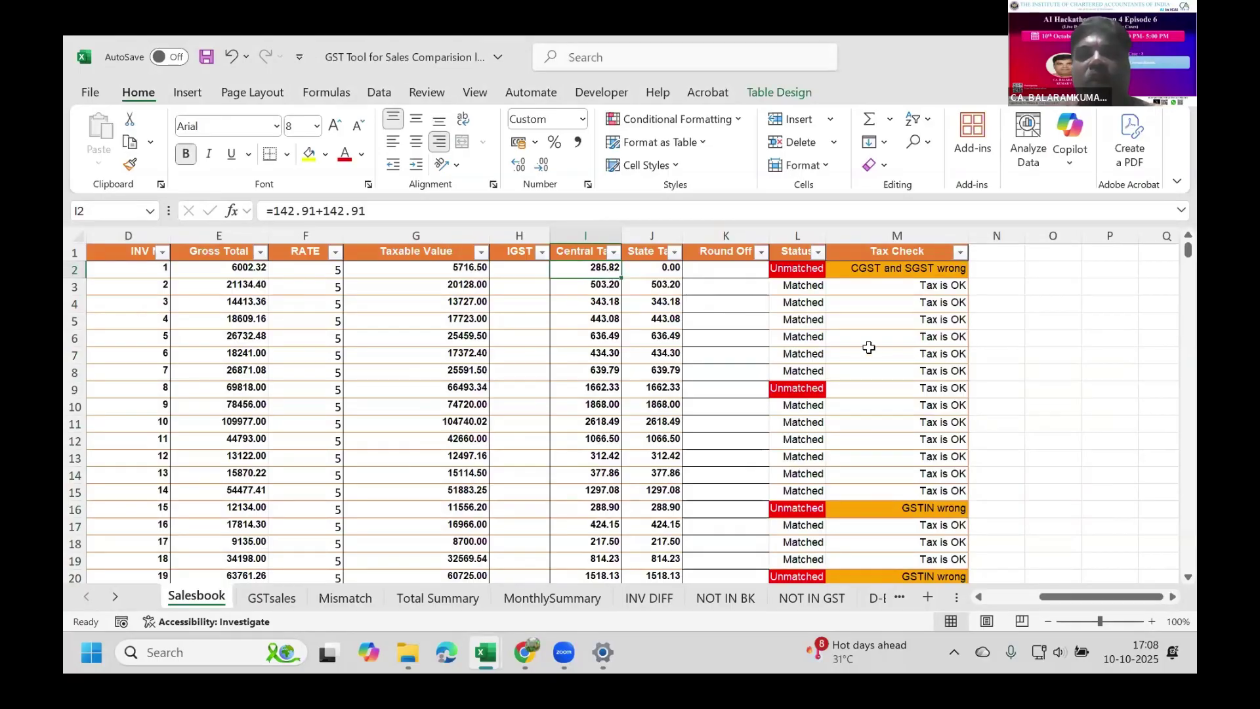
{"action": "left_click", "coordinate": [915, 326]}
{"action": "left_click", "coordinate": [631, 340]}
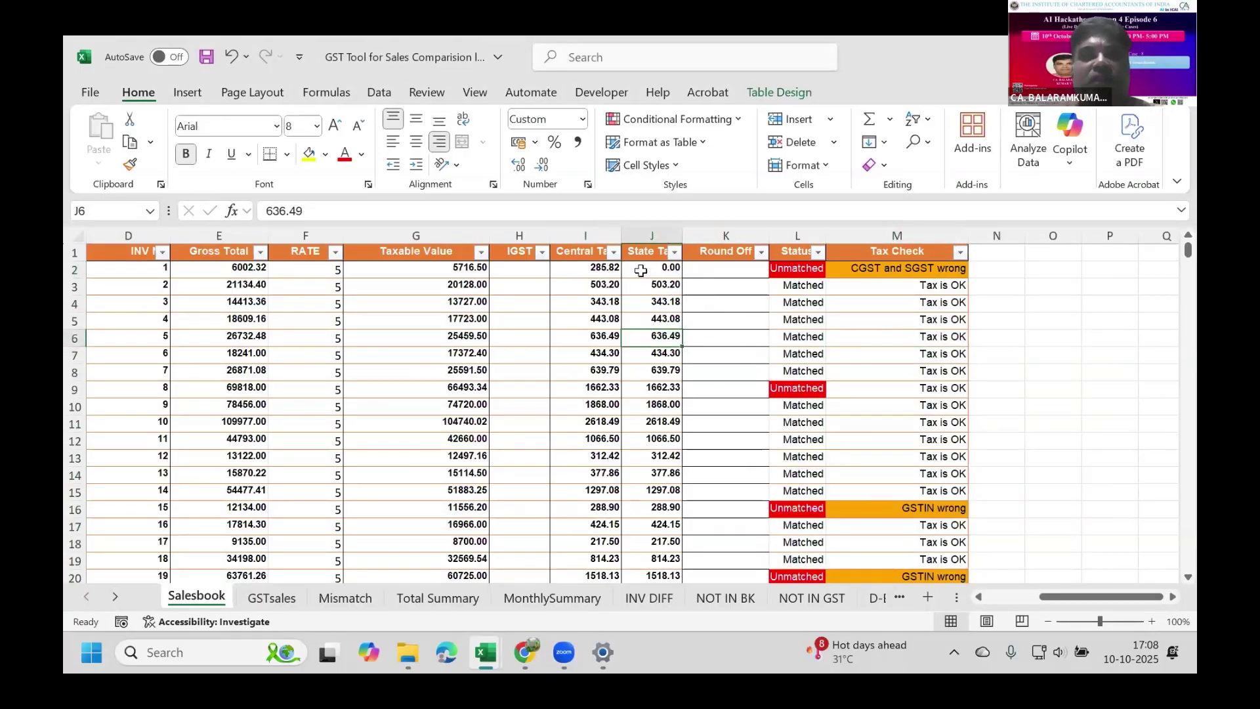
{"action": "left_click", "coordinate": [604, 273]}
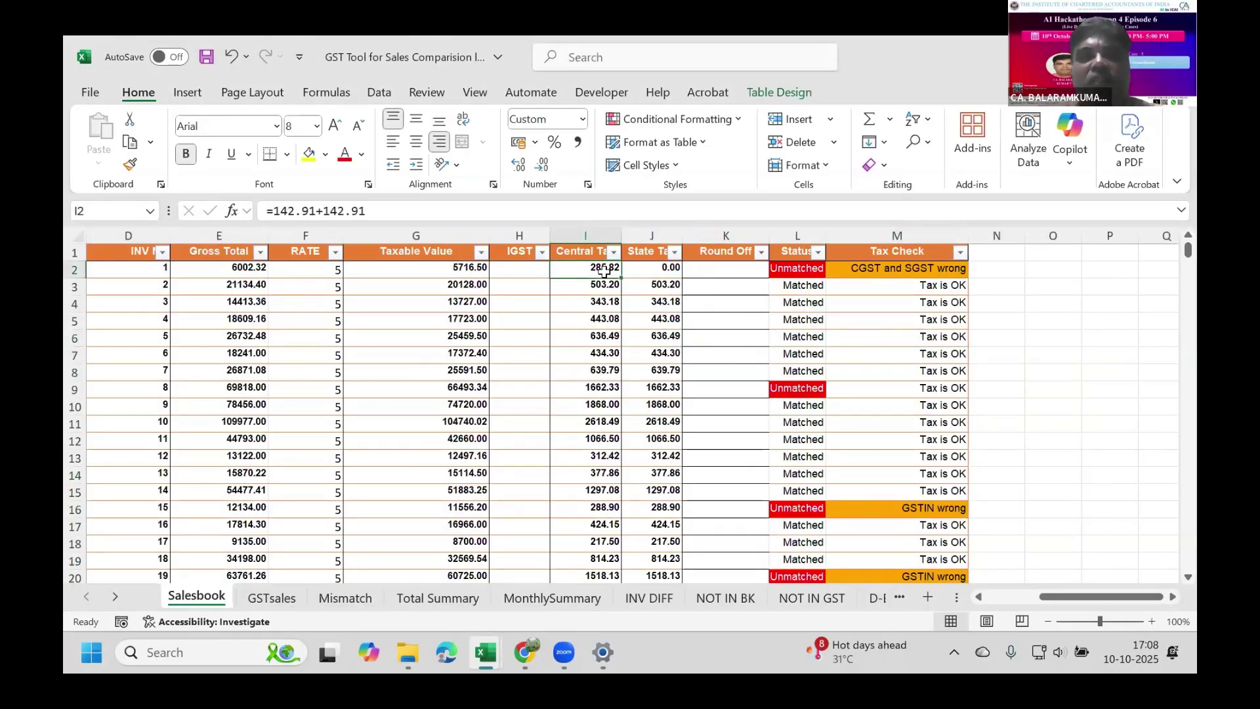
{"action": "left_click", "coordinate": [435, 207]}
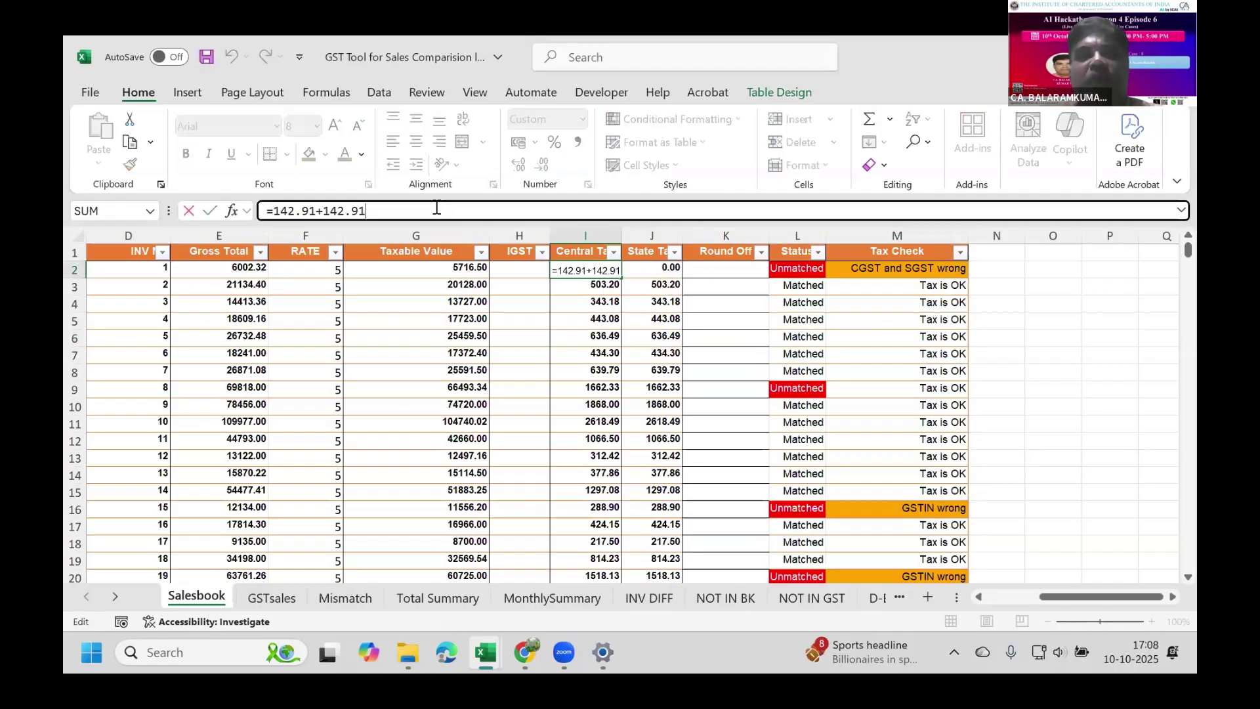
{"action": "key", "text": "BackSpace"}
{"action": "key", "text": "BackSpace"}
{"action": "key", "text": "BackSpace"}
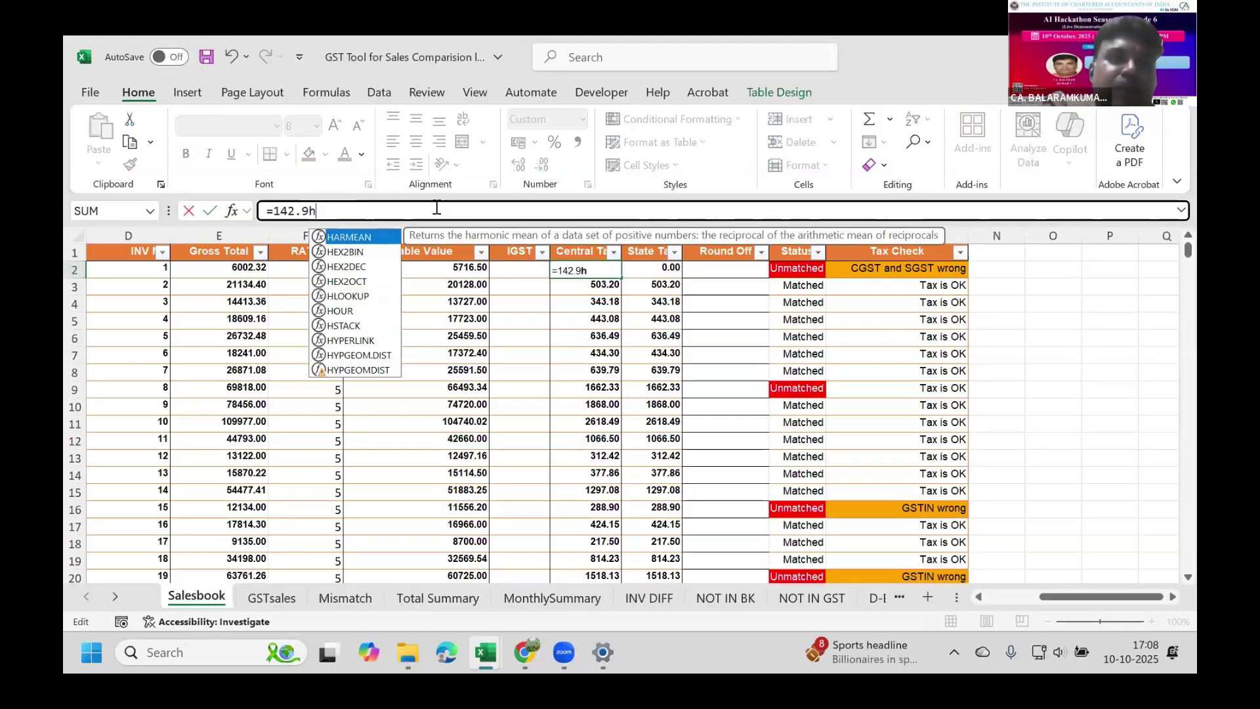
{"action": "key", "text": "BackSpace"}
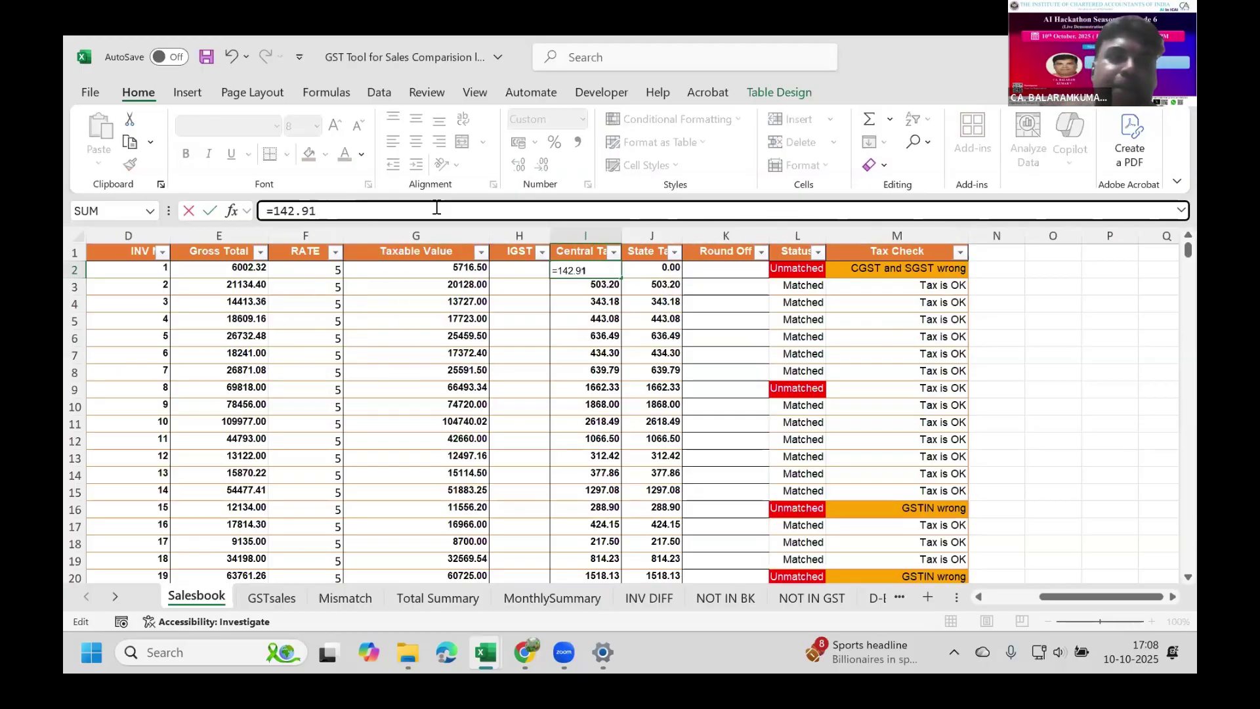
{"action": "type", "text": "1"}
{"action": "key", "text": "Return"}
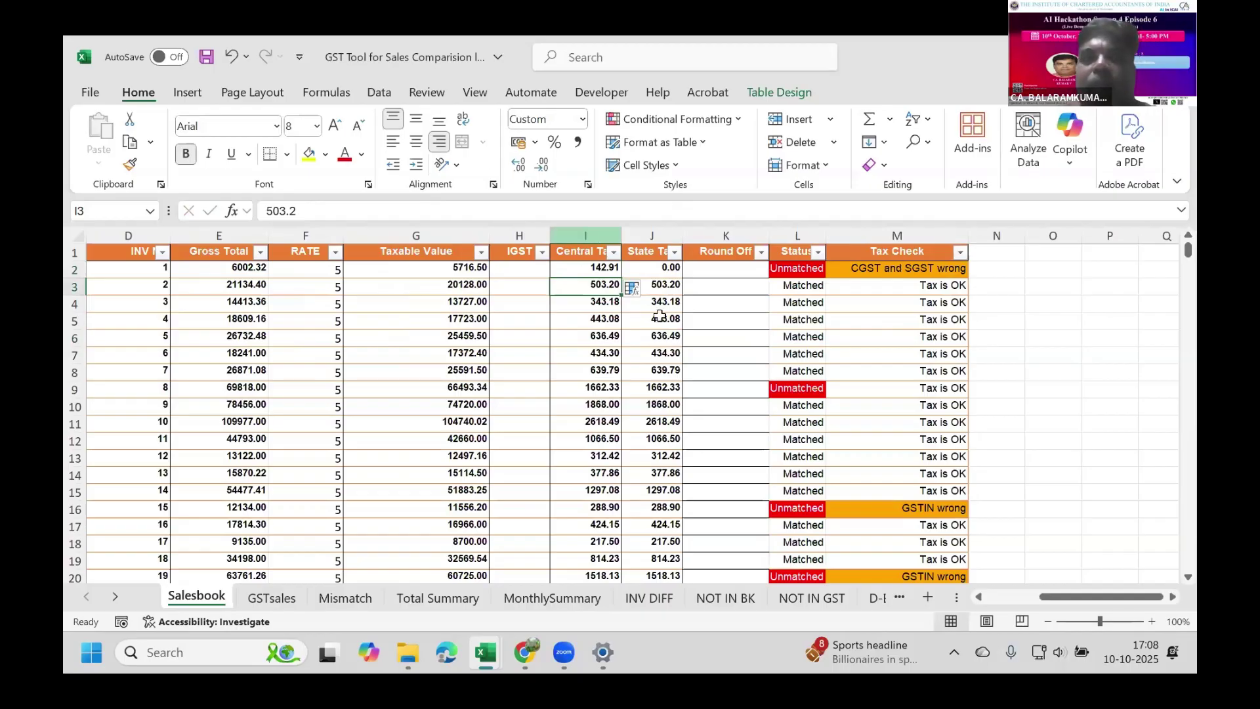
- Enter 142.91 as invoice 1's State Tax in J2 on Salesbook
{"action": "left_click", "coordinate": [671, 268]}
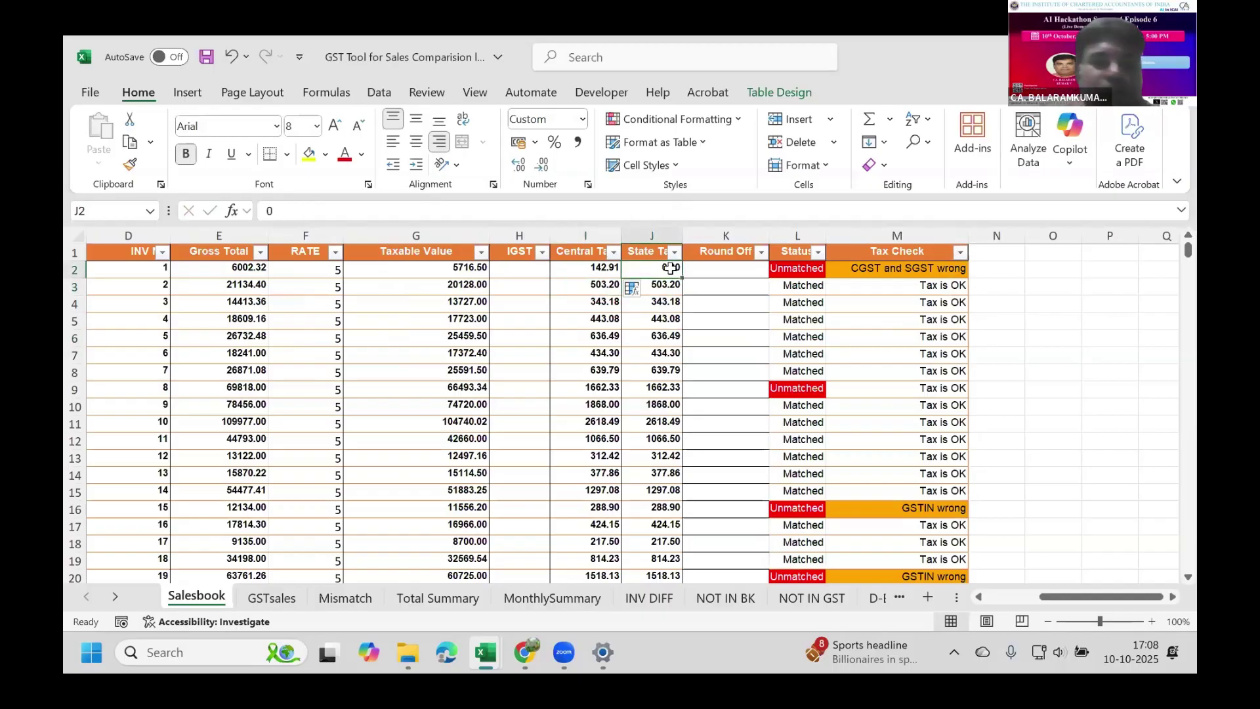
{"action": "type", "text": "142"}
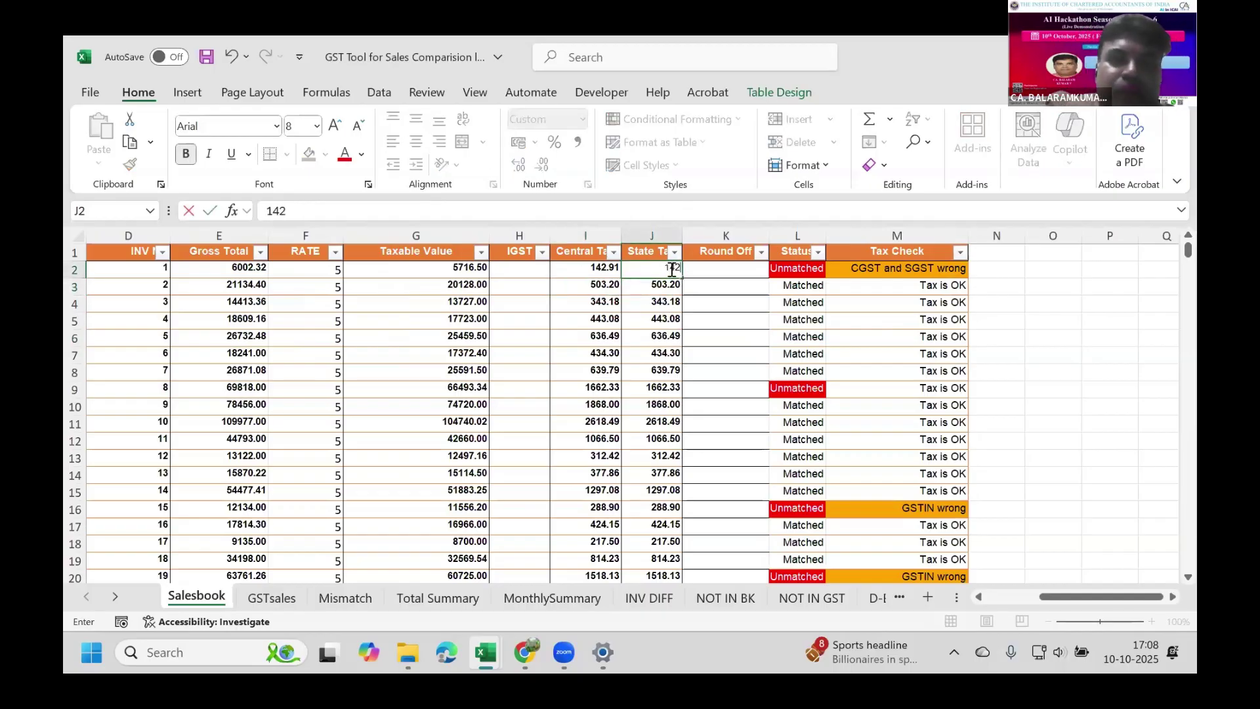
{"action": "type", "text": ".9"}
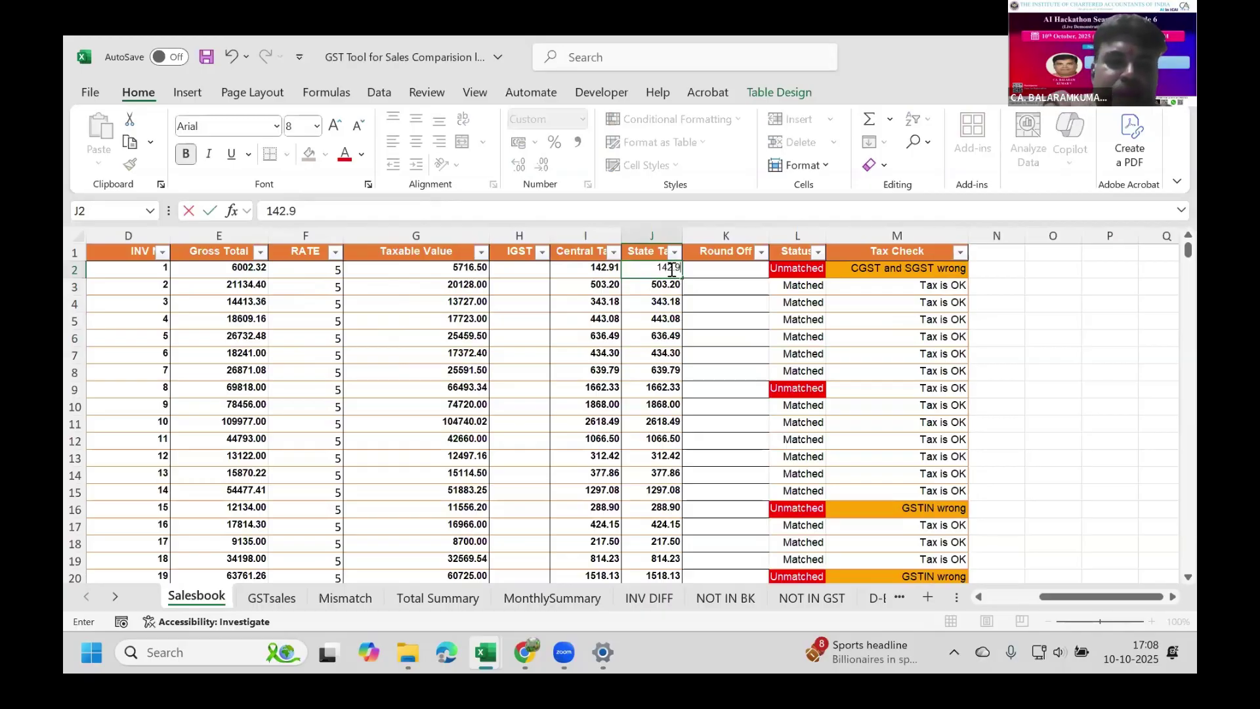
{"action": "type", "text": "1"}
{"action": "key", "text": "Return"}
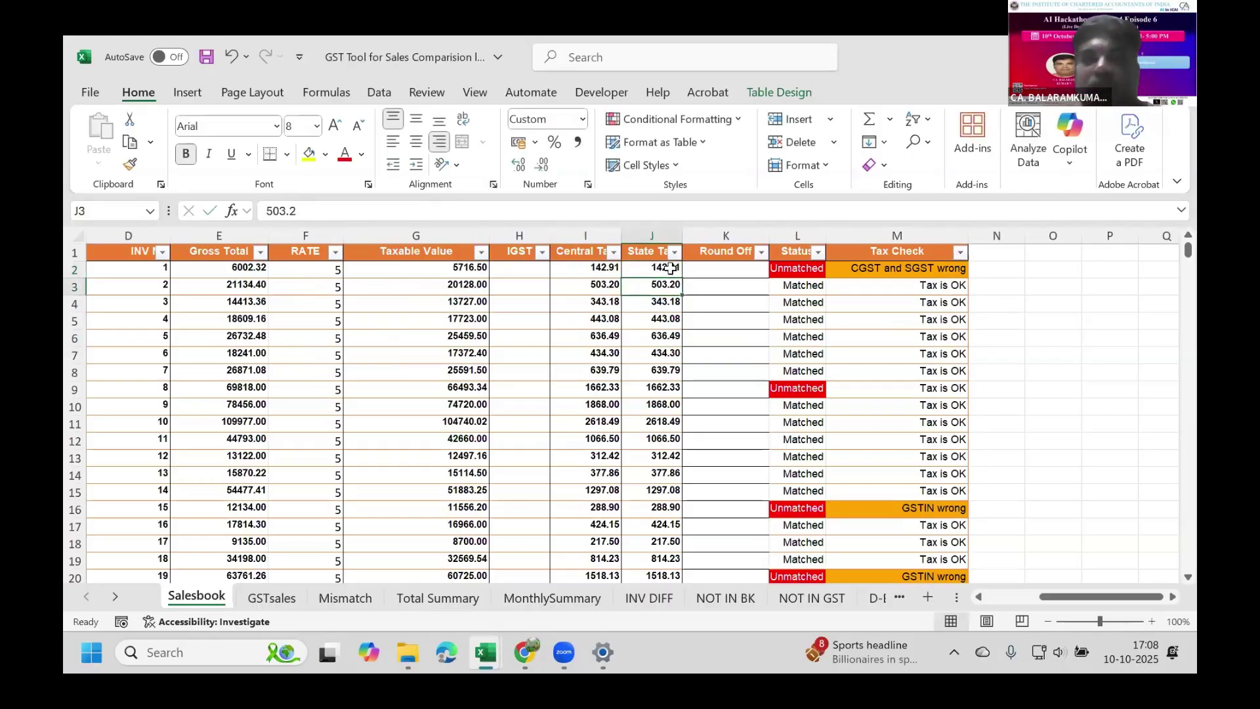
{"action": "left_click", "coordinate": [881, 596]}
- Run 'Check Tax rate and Calculation' from GST Comparision and acknowledge the completion message
{"action": "left_click", "coordinate": [878, 597]}
{"action": "left_click", "coordinate": [878, 597]}
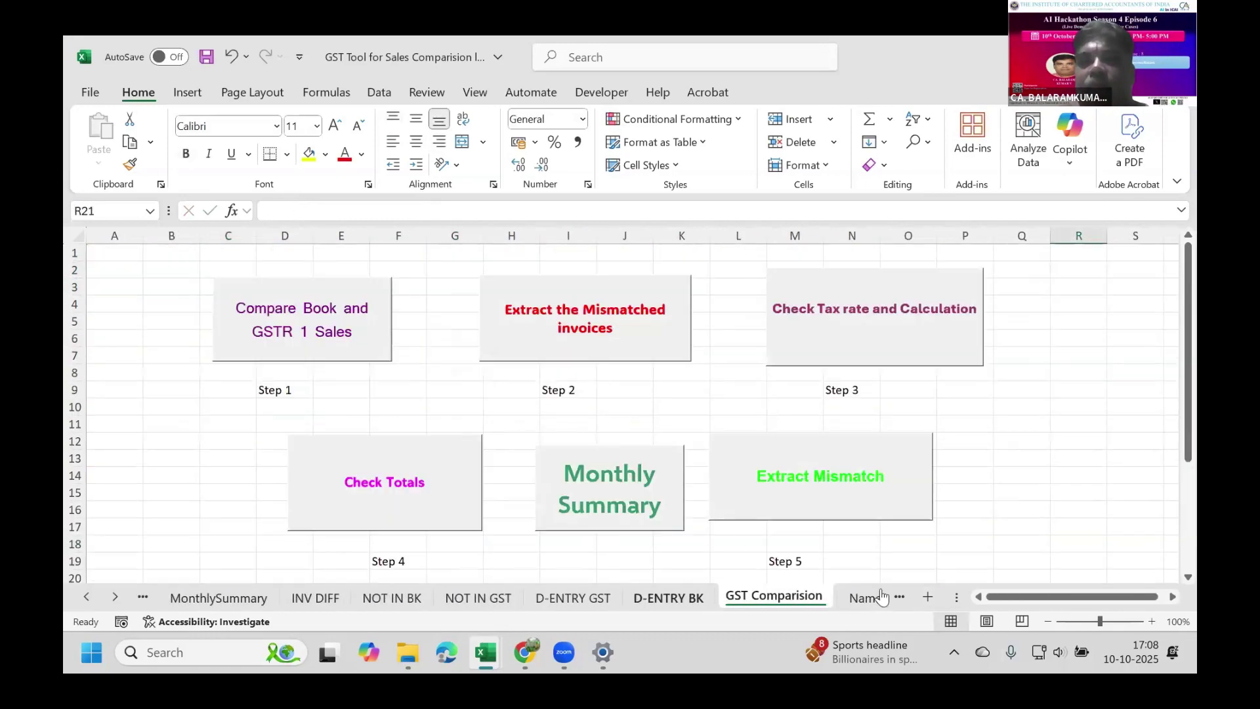
{"action": "left_click", "coordinate": [892, 332]}
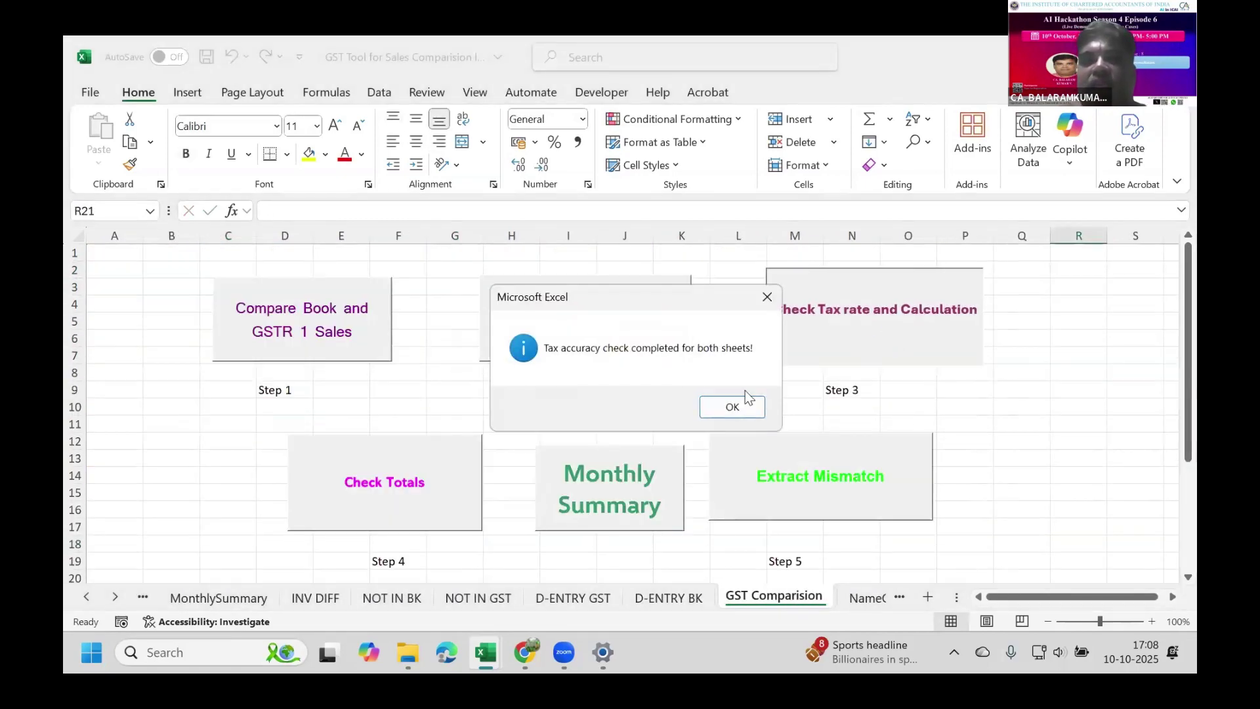
{"action": "left_click", "coordinate": [726, 405]}
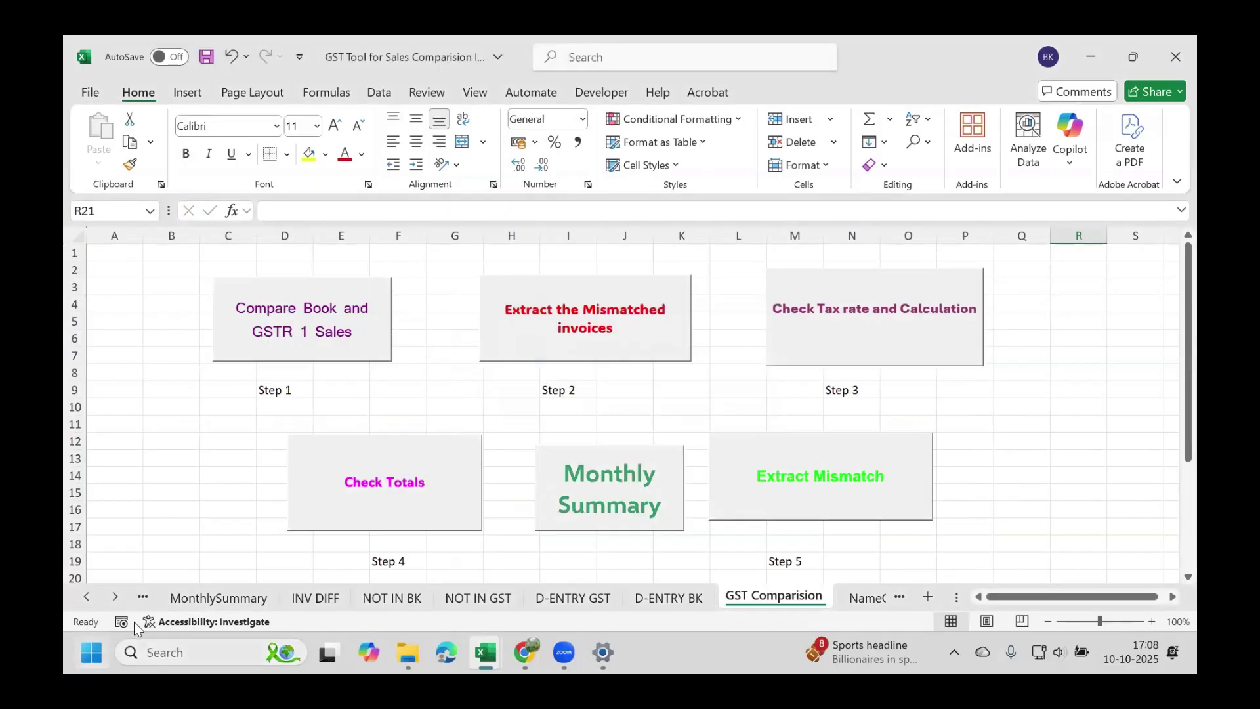
- Review Total Summary, Mismatch, GSTsales and Salesbook results, then return to GST Comparision
{"action": "left_click", "coordinate": [144, 597]}
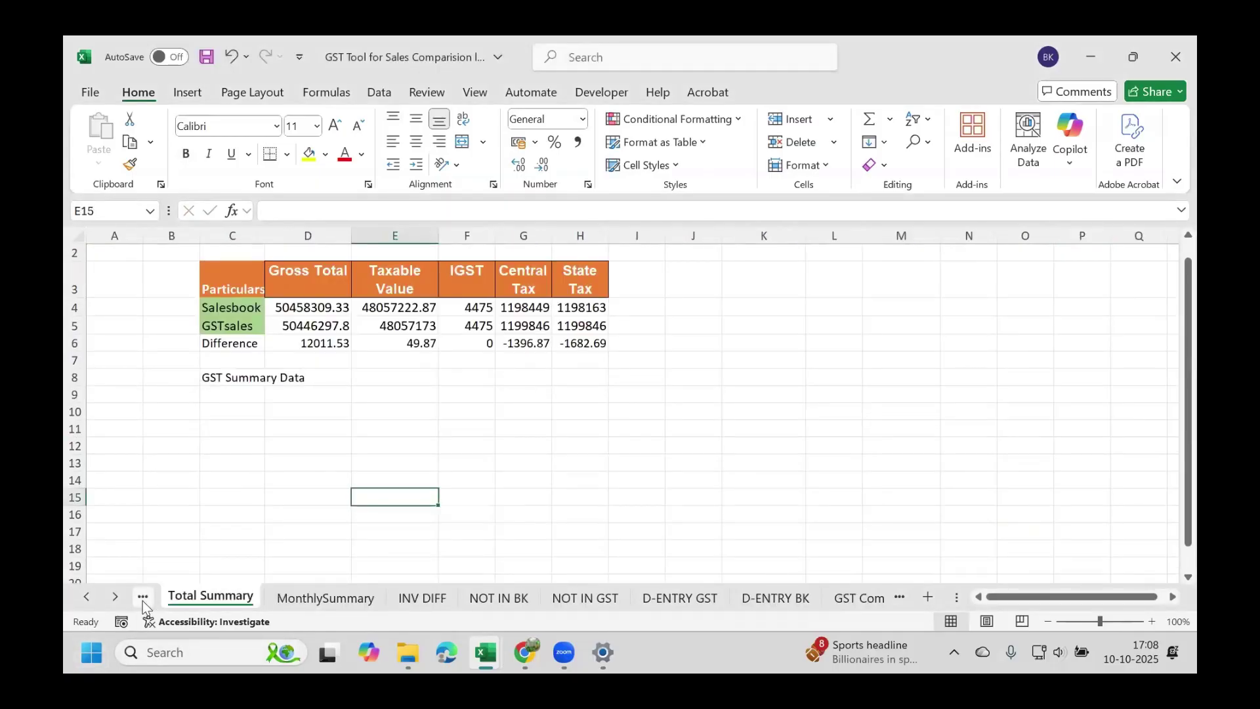
{"action": "left_click", "coordinate": [144, 598]}
{"action": "left_click", "coordinate": [143, 597]}
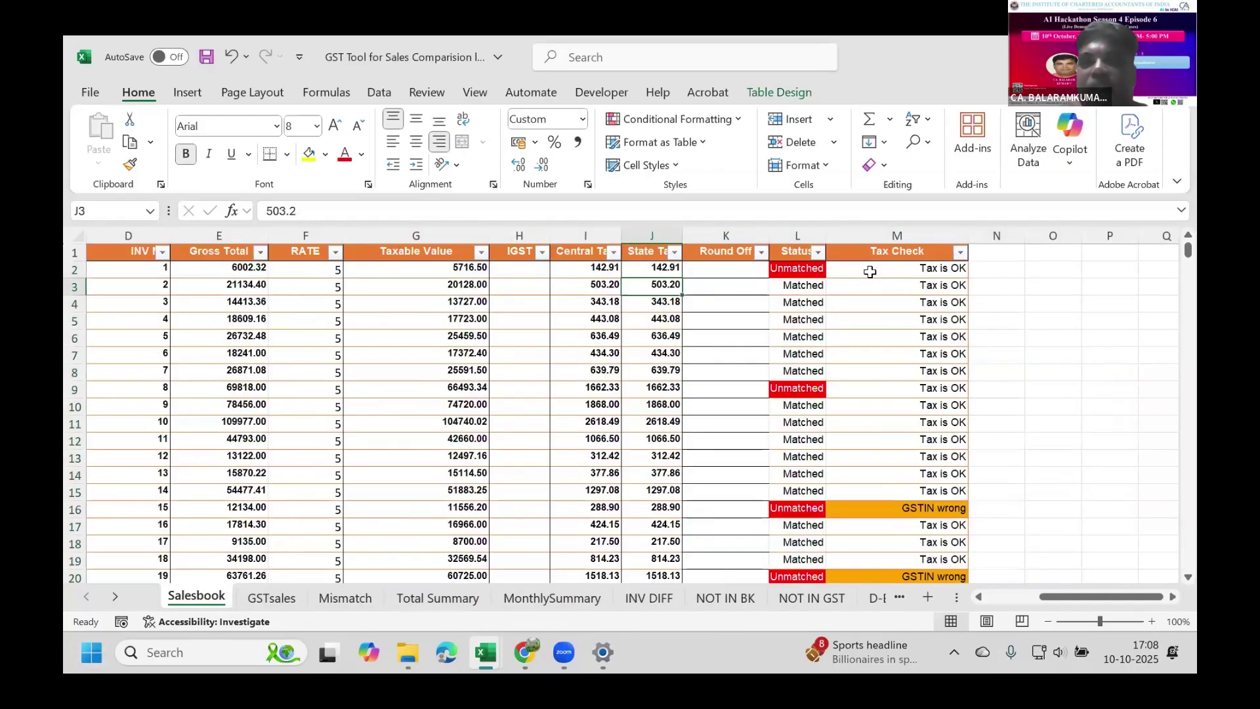
{"action": "left_click", "coordinate": [144, 598]}
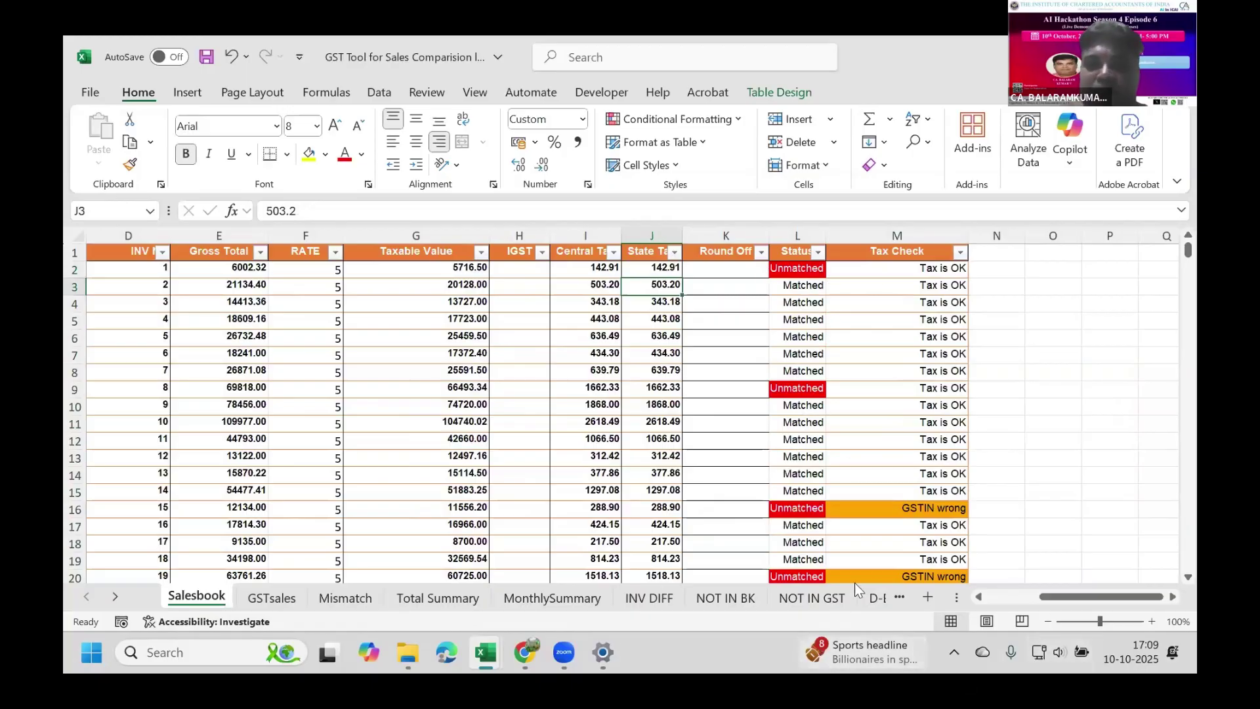
{"action": "left_click", "coordinate": [878, 598]}
{"action": "left_click", "coordinate": [883, 598]}
{"action": "left_click", "coordinate": [884, 599]}
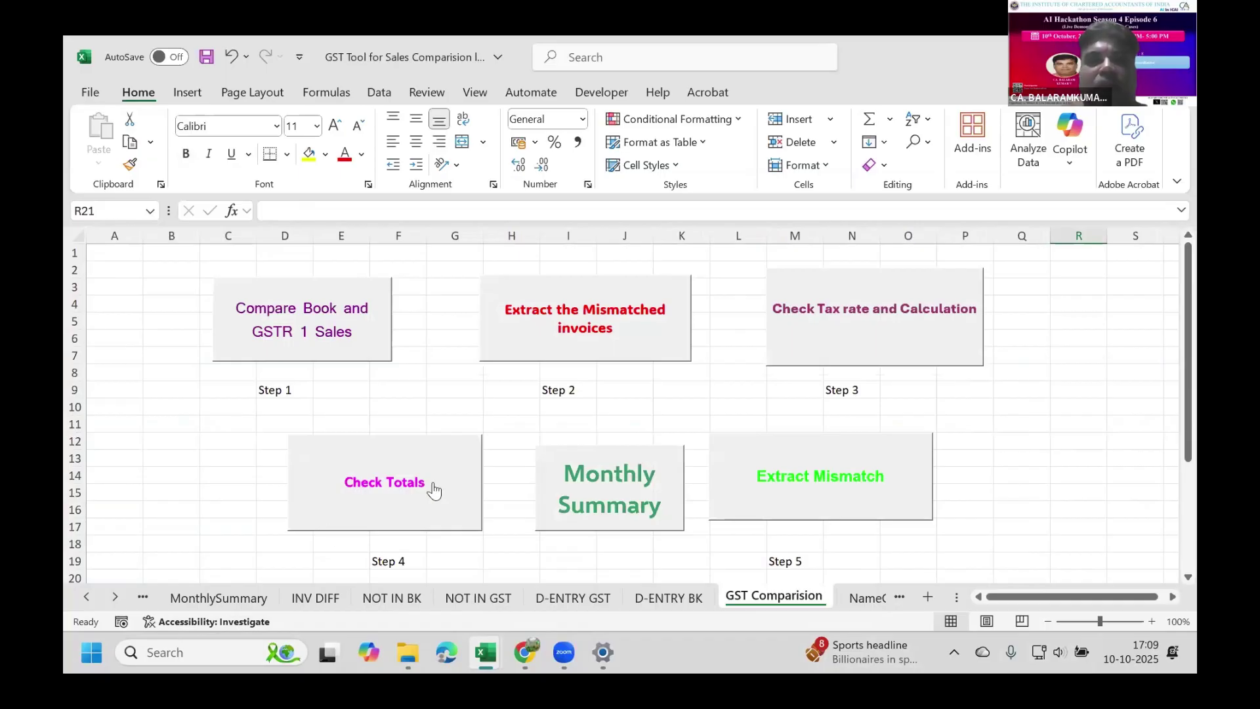
- Run Monthly Summary, acknowledge its message, review the monthly totals, then view Total Summary
{"action": "left_click", "coordinate": [625, 500]}
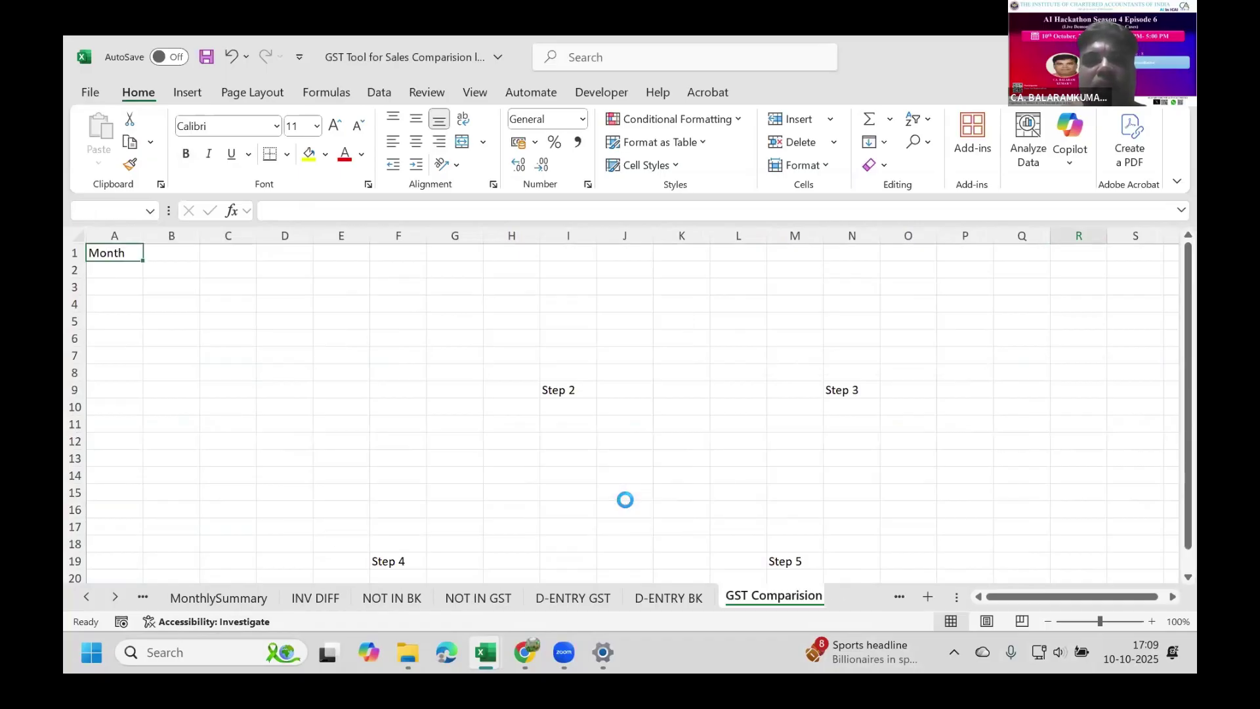
{"action": "left_click", "coordinate": [755, 408]}
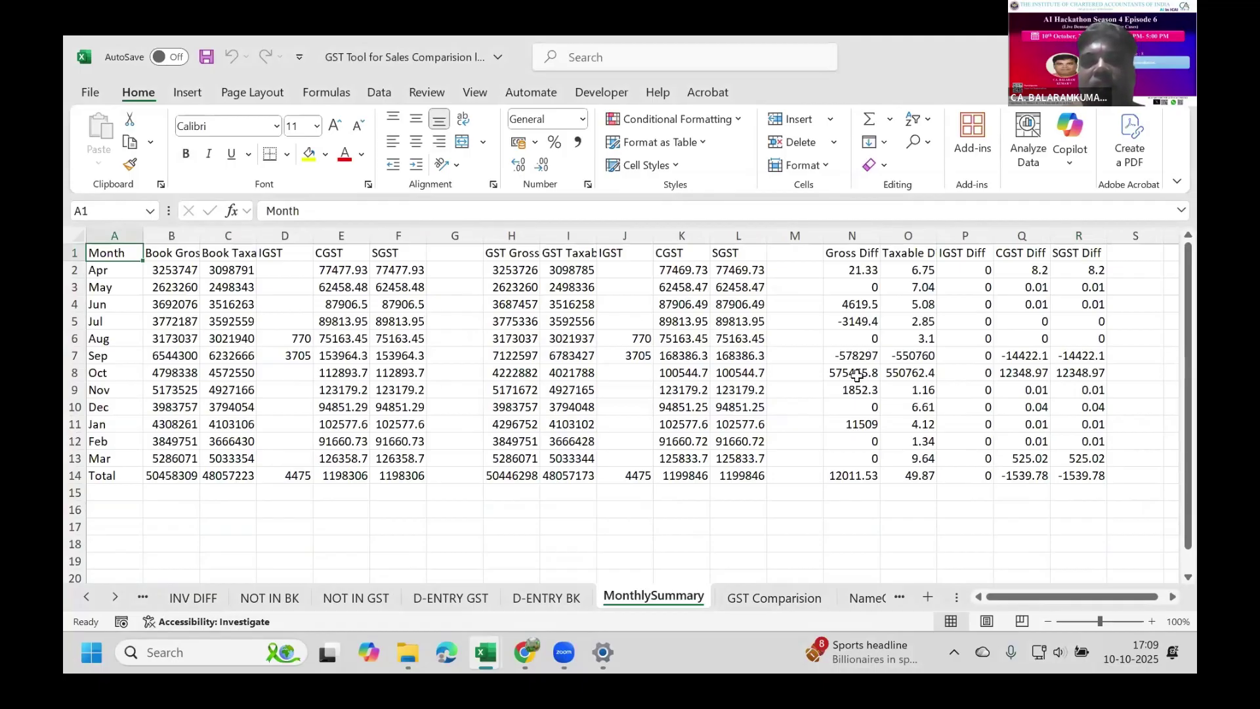
{"action": "scroll", "coordinate": [912, 323], "scroll_direction": "down", "scroll_amount": 1}
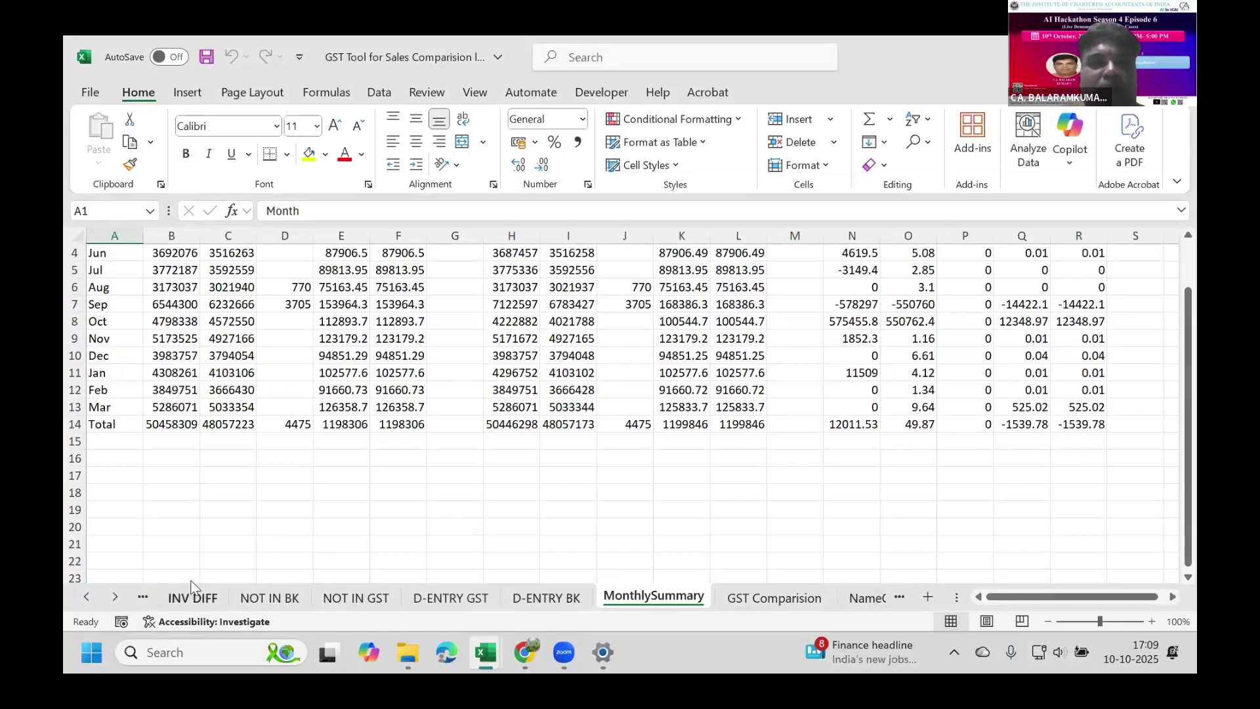
{"action": "left_click", "coordinate": [143, 597]}
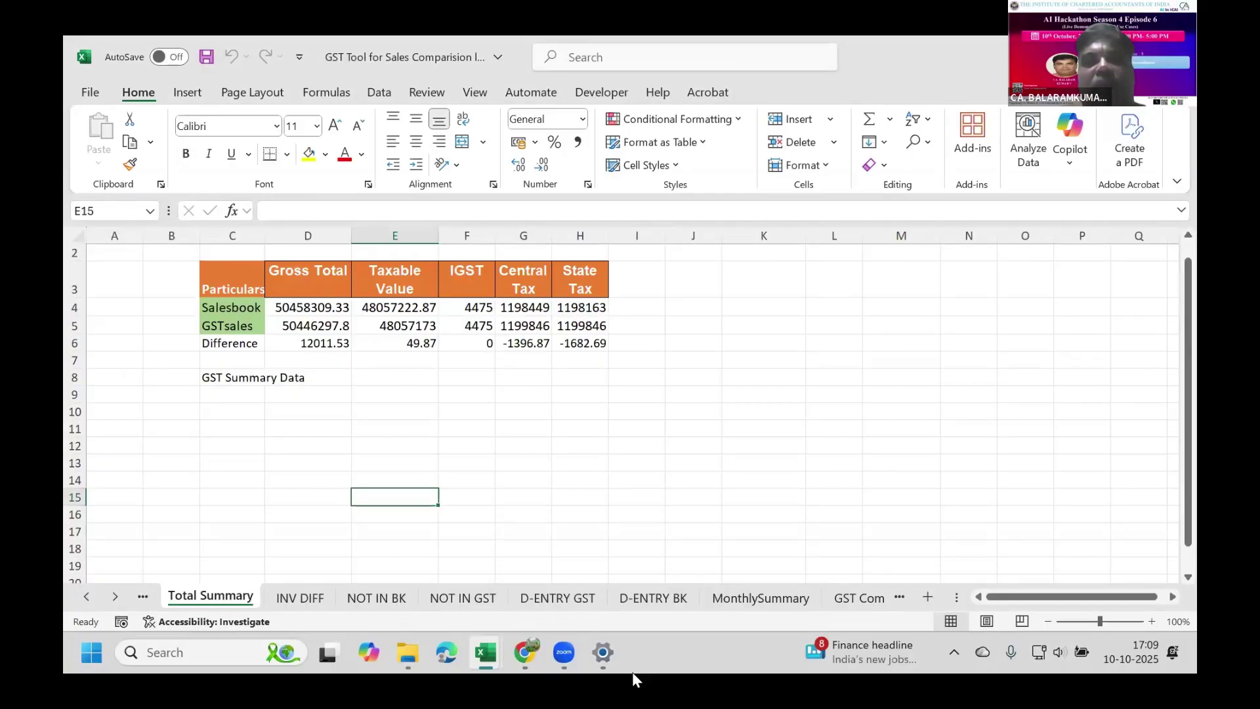
- Run 'Extract Mismatch' from GST Comparision and acknowledge the 'Segregation completed' message
{"action": "left_click", "coordinate": [843, 598]}
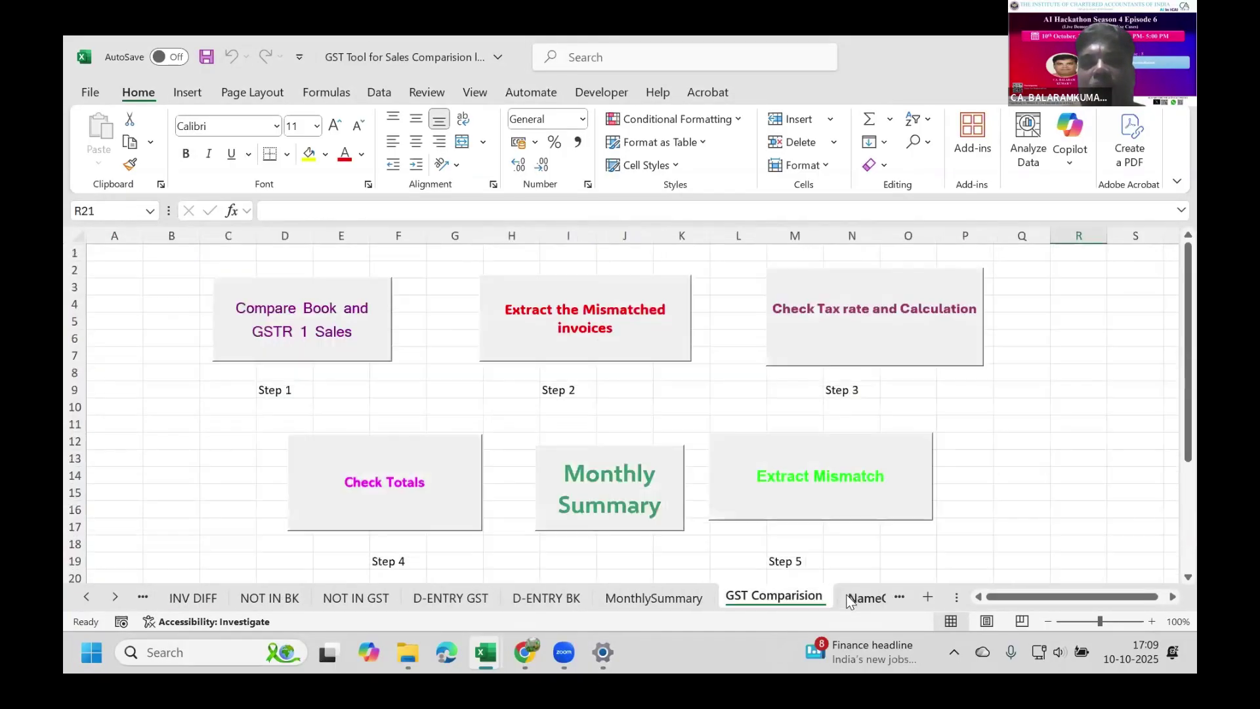
{"action": "scroll", "coordinate": [761, 439], "scroll_direction": "down", "scroll_amount": 2}
{"action": "scroll", "coordinate": [761, 440], "scroll_direction": "down", "scroll_amount": 2}
{"action": "scroll", "coordinate": [878, 422], "scroll_direction": "up", "scroll_amount": 2}
{"action": "left_click", "coordinate": [864, 373]}
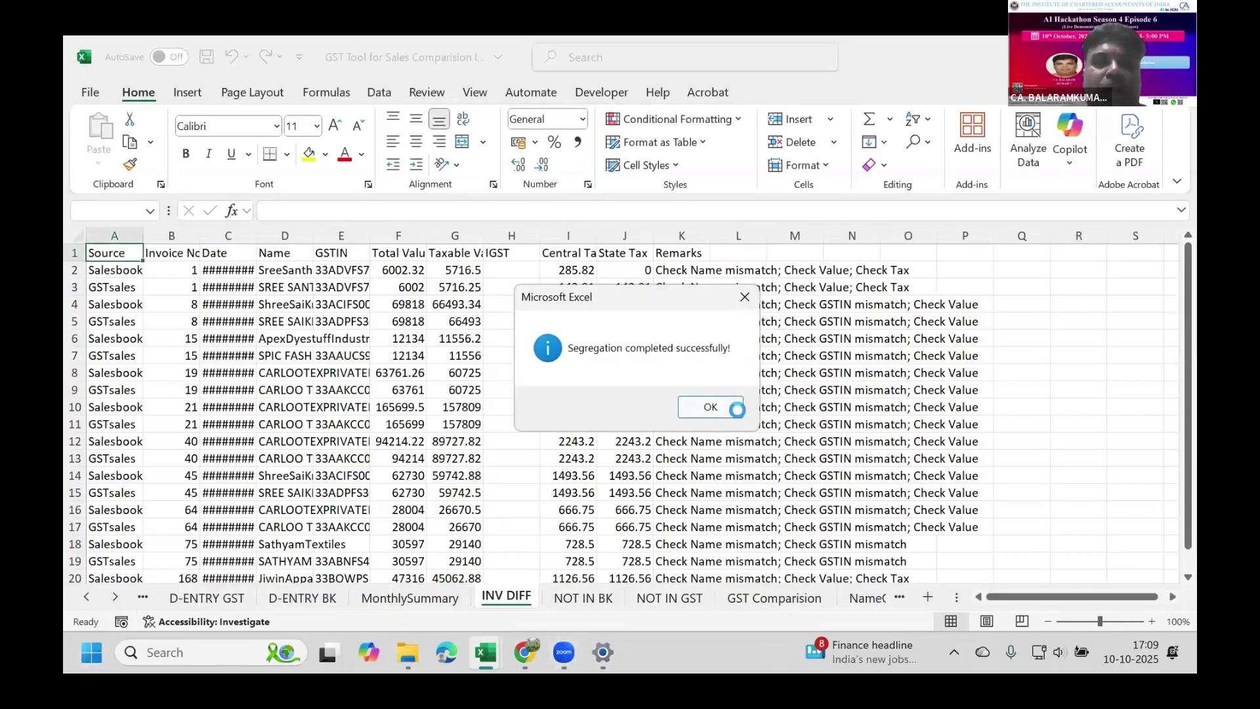
{"action": "left_click", "coordinate": [722, 406]}
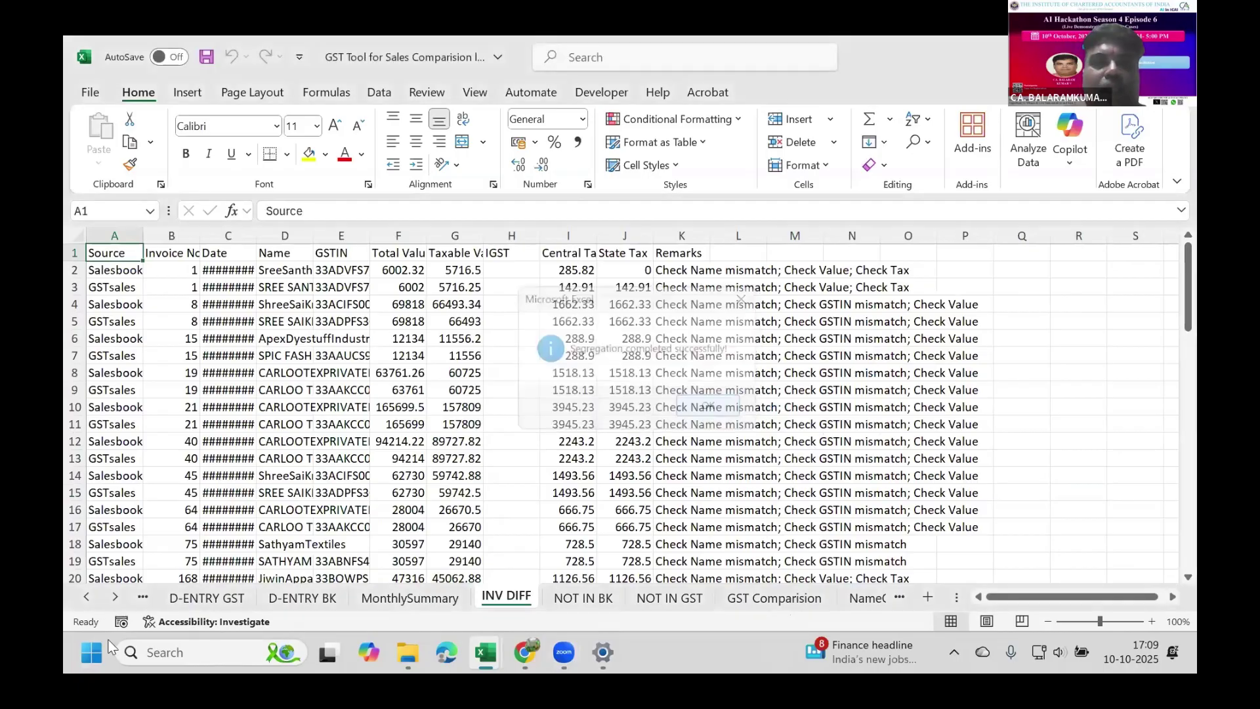
- Review the Mismatch, INV DIFF, NOT IN BK and NOT IN GST sheets and their remarks
{"action": "left_click", "coordinate": [144, 597]}
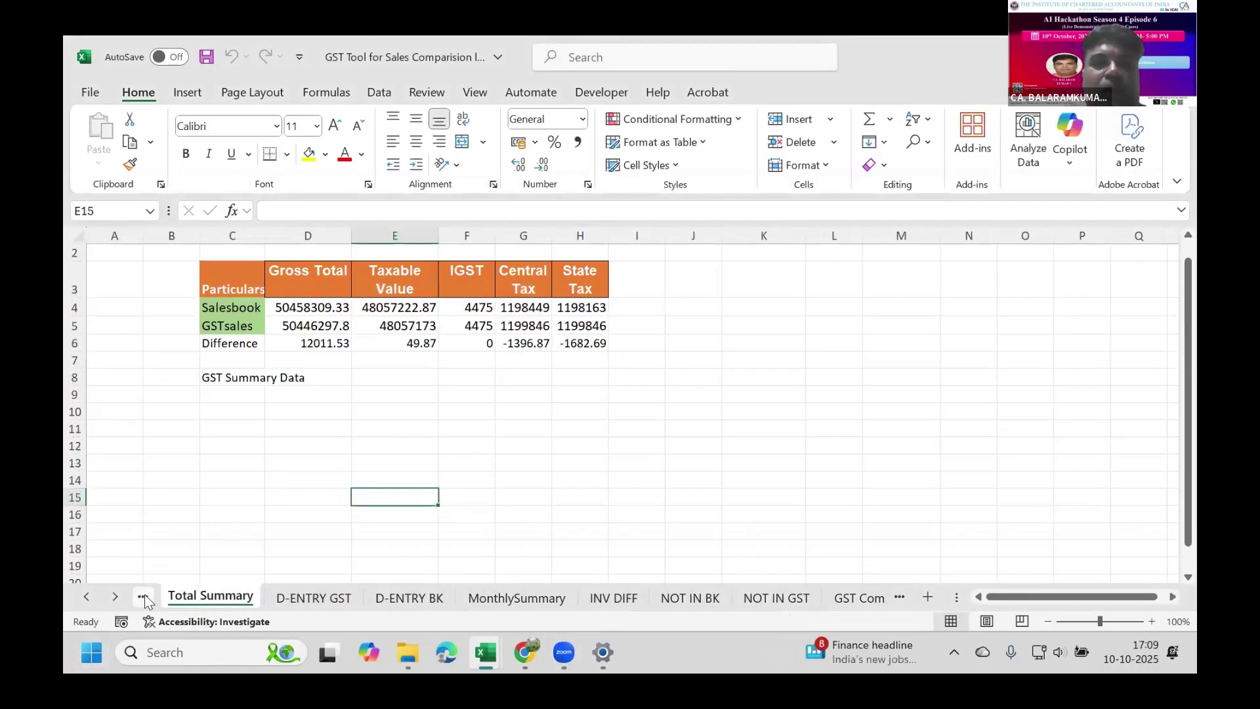
{"action": "left_click", "coordinate": [144, 597]}
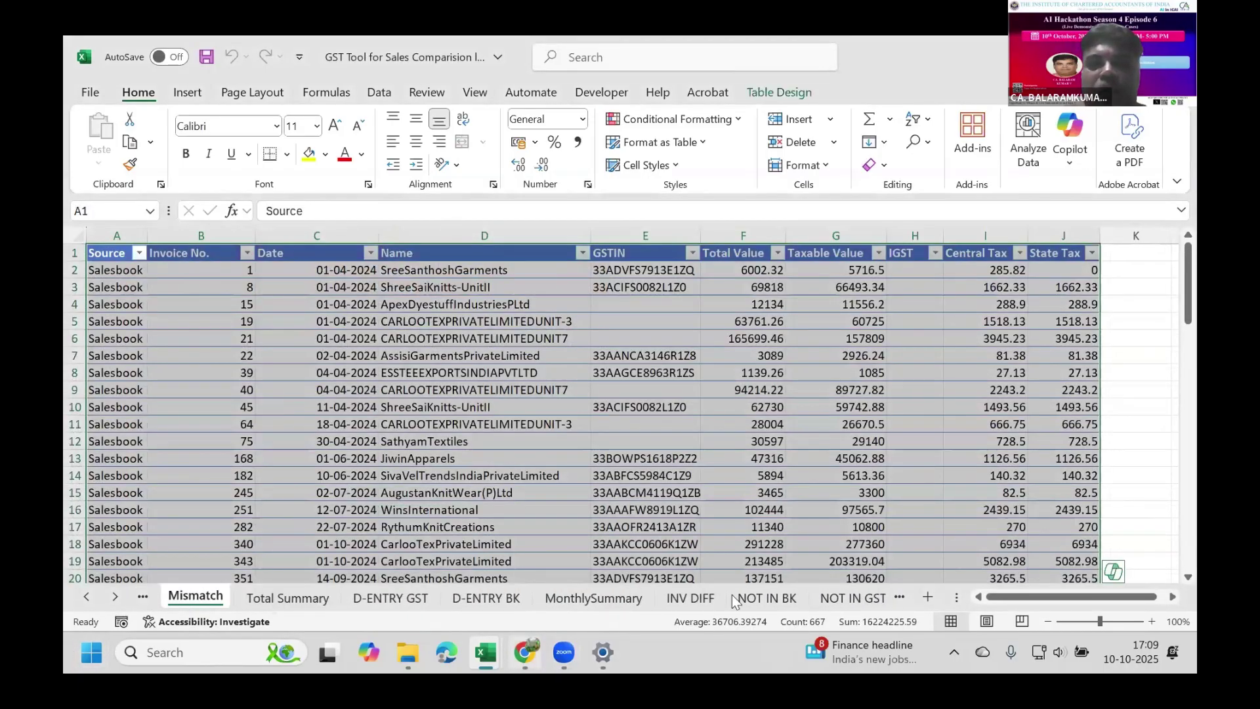
{"action": "left_click", "coordinate": [688, 597]}
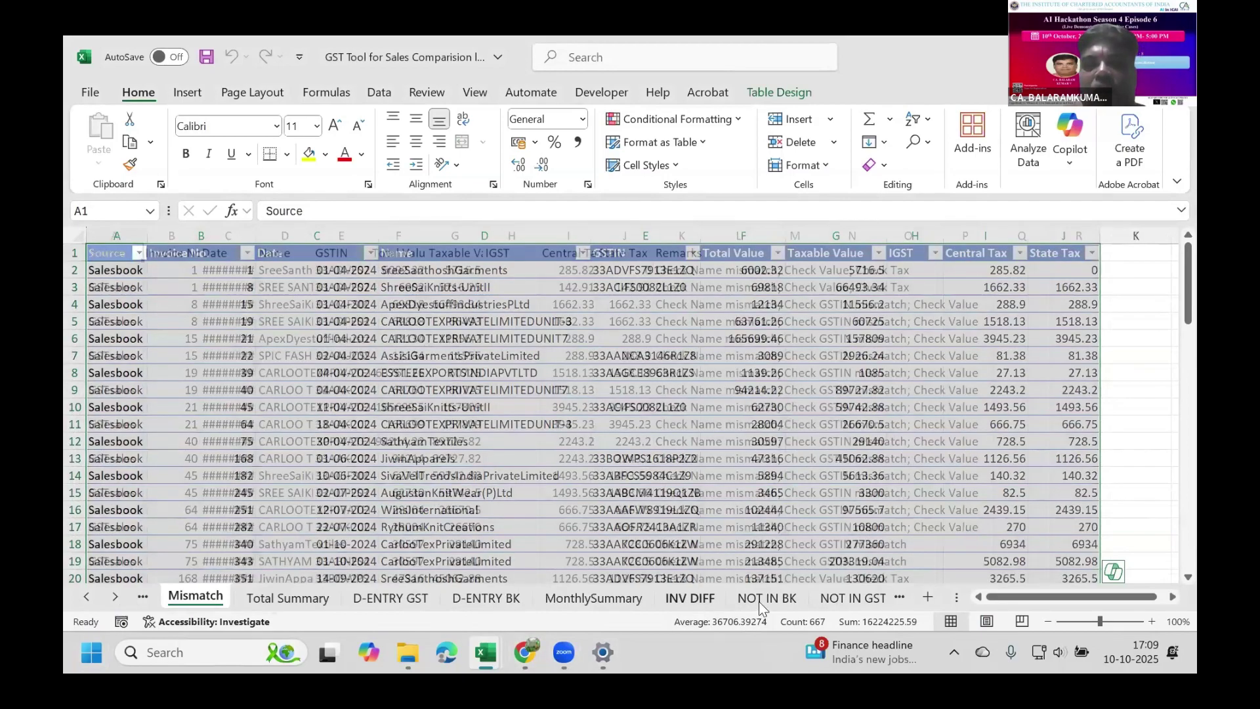
{"action": "left_click", "coordinate": [761, 598]}
{"action": "left_click", "coordinate": [857, 605]}
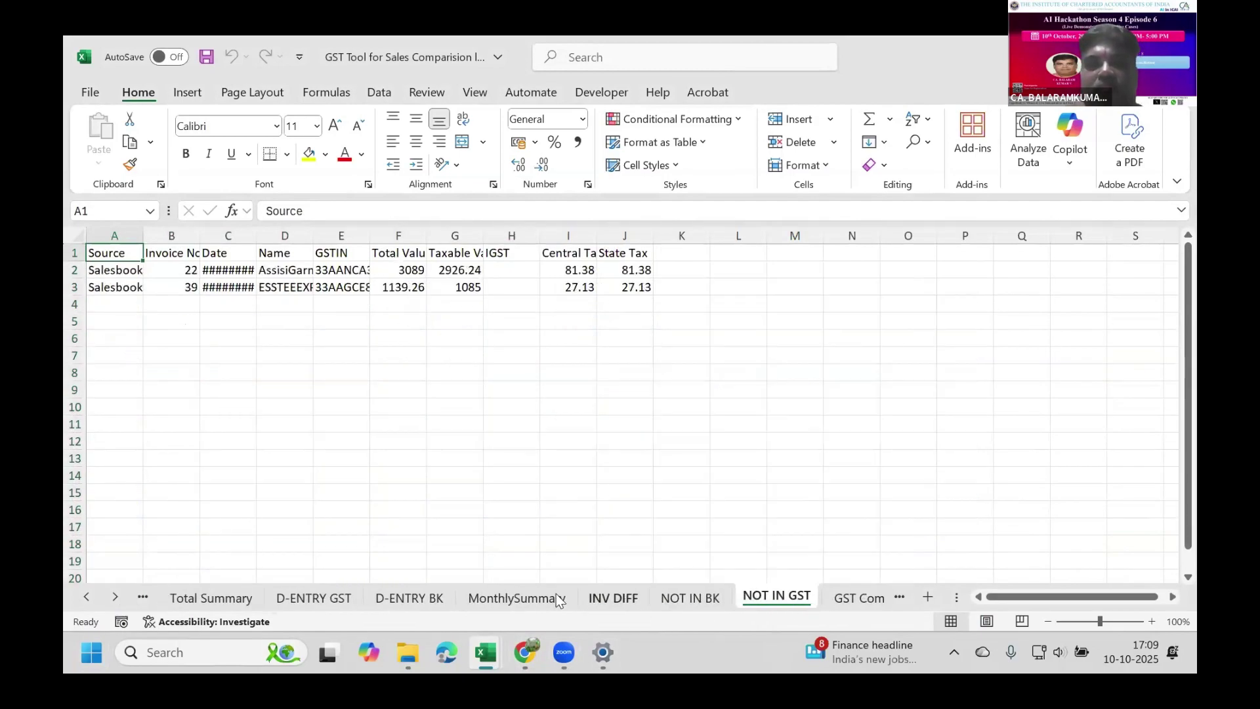
{"action": "left_click", "coordinate": [624, 600]}
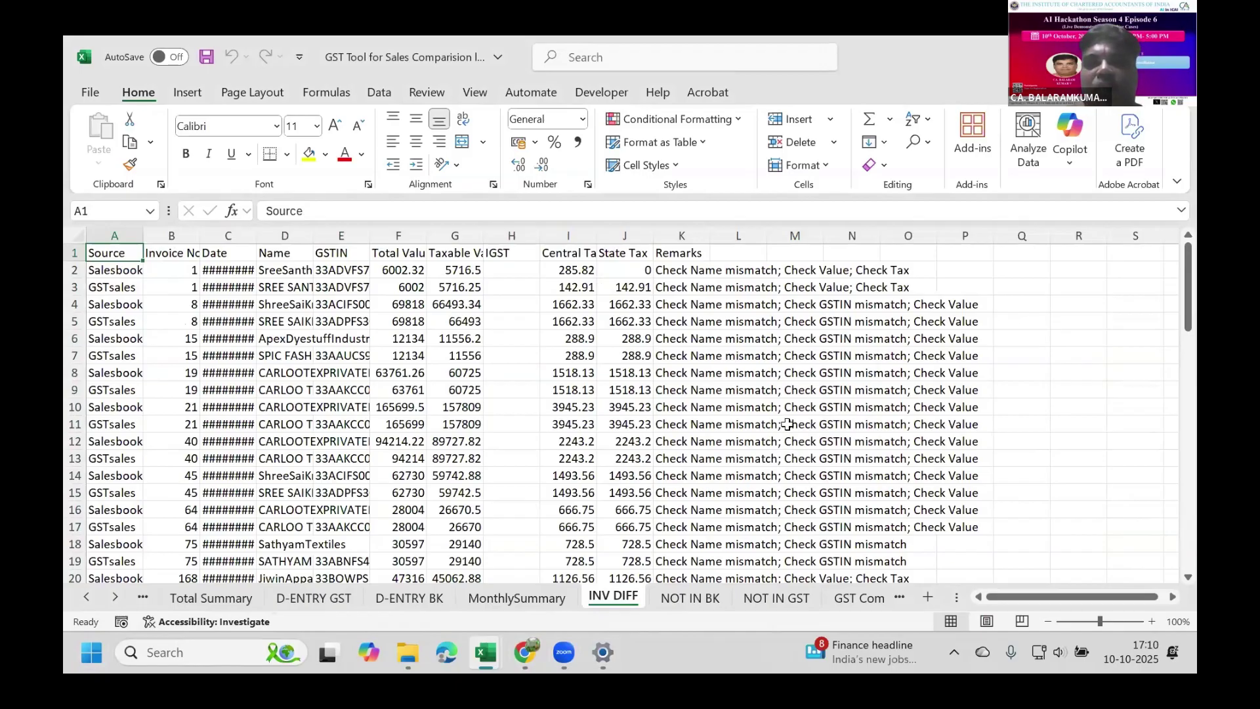
{"action": "scroll", "coordinate": [780, 427], "scroll_direction": "down", "scroll_amount": 1}
{"action": "scroll", "coordinate": [774, 411], "scroll_direction": "up", "scroll_amount": 1}
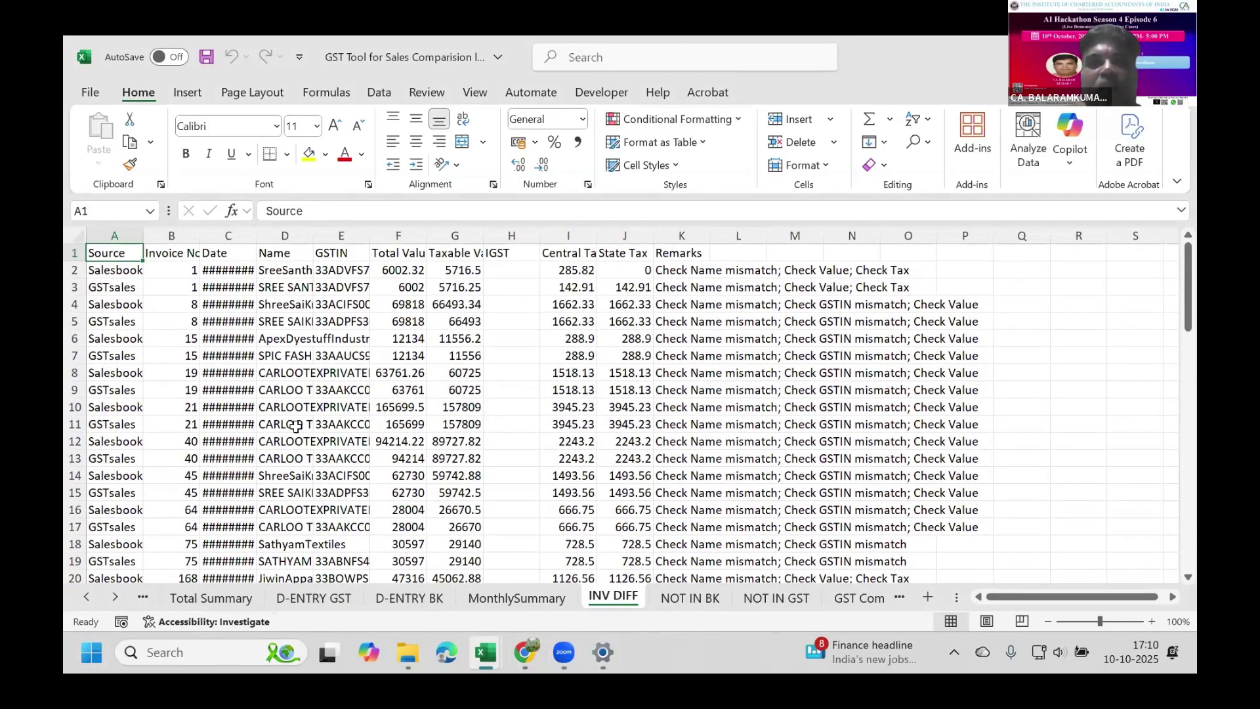
{"action": "left_click", "coordinate": [690, 598]}
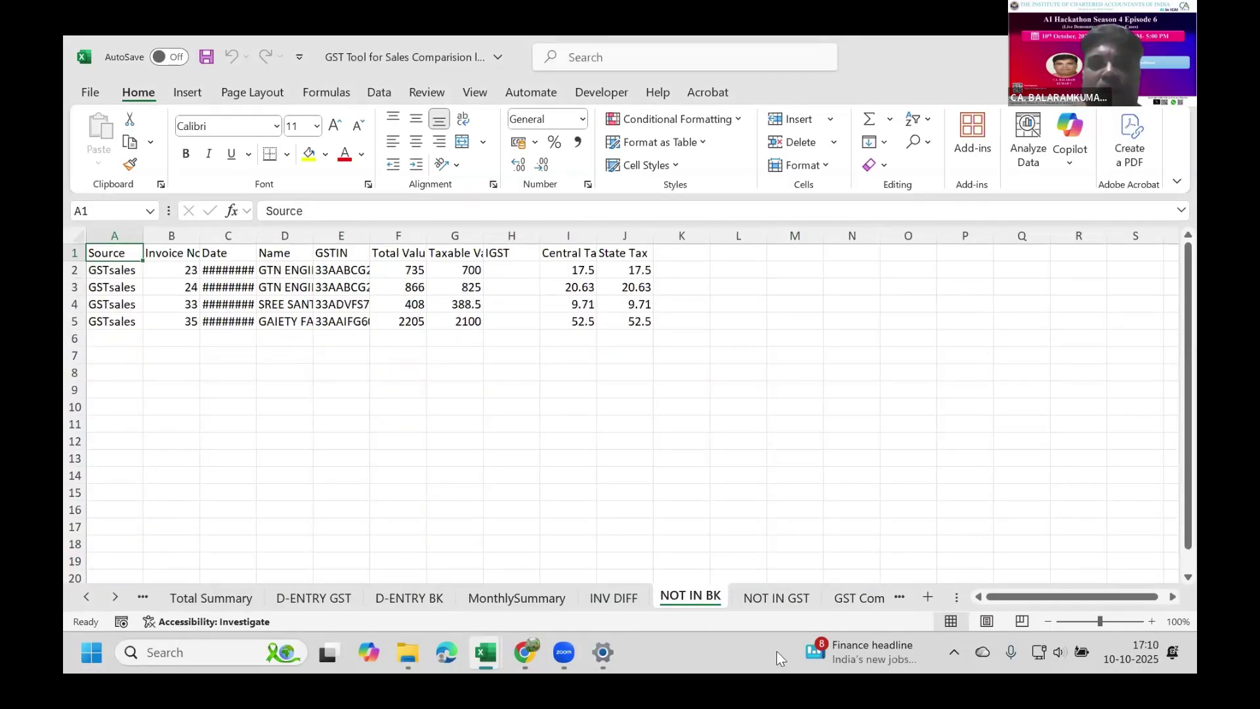
{"action": "left_click", "coordinate": [781, 597]}
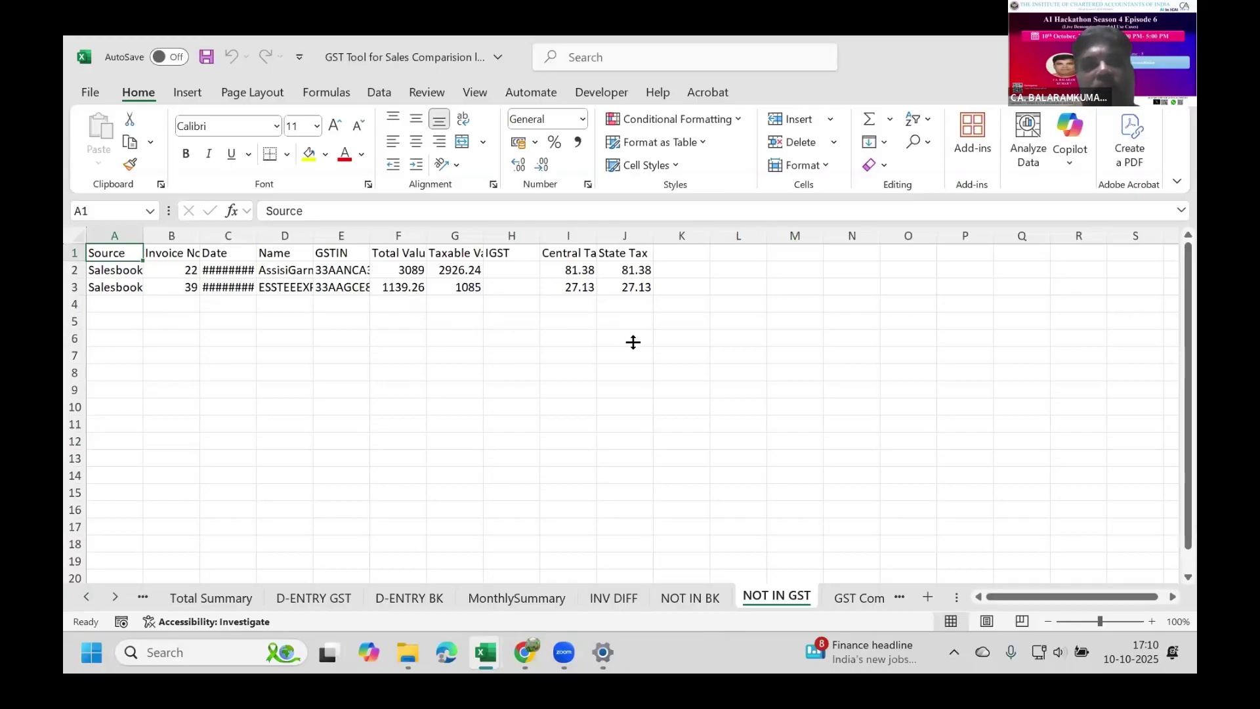
- Run 'Check Double Entry' and close the 'Duplicate invoices extracted' message
{"action": "left_click", "coordinate": [861, 595]}
{"action": "scroll", "coordinate": [834, 509], "scroll_direction": "down", "scroll_amount": 3}
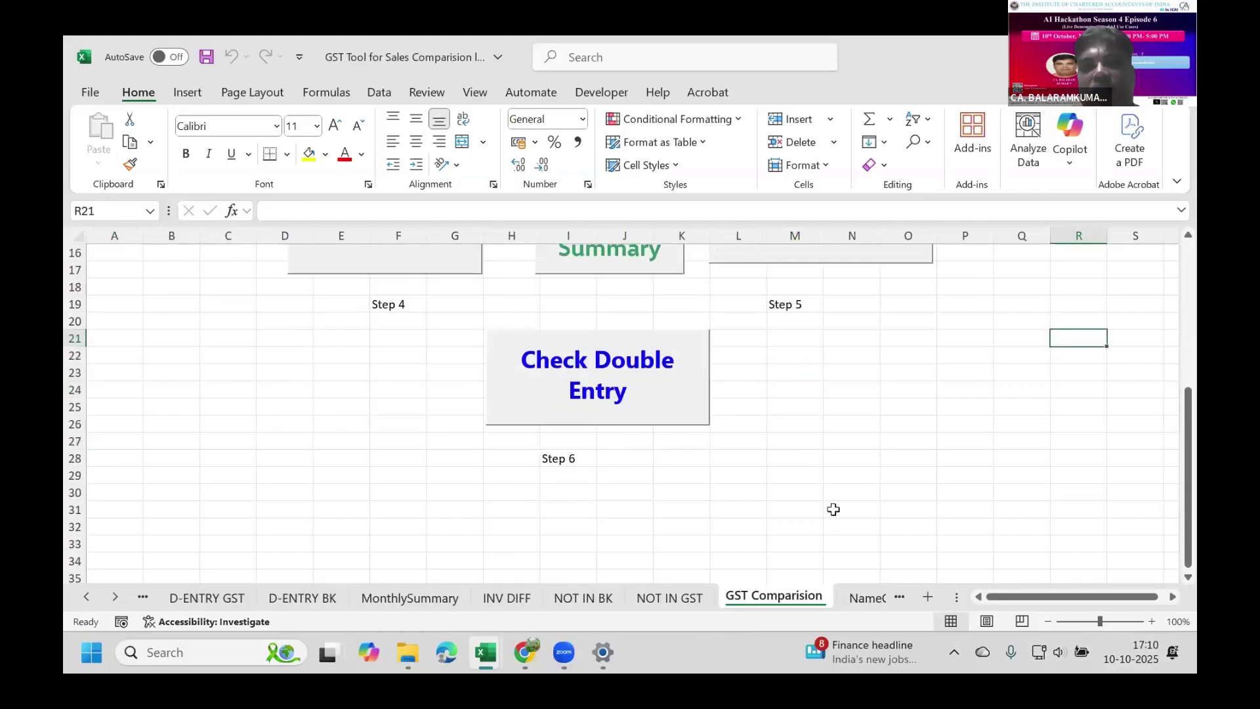
{"action": "scroll", "coordinate": [833, 509], "scroll_direction": "up", "scroll_amount": 1}
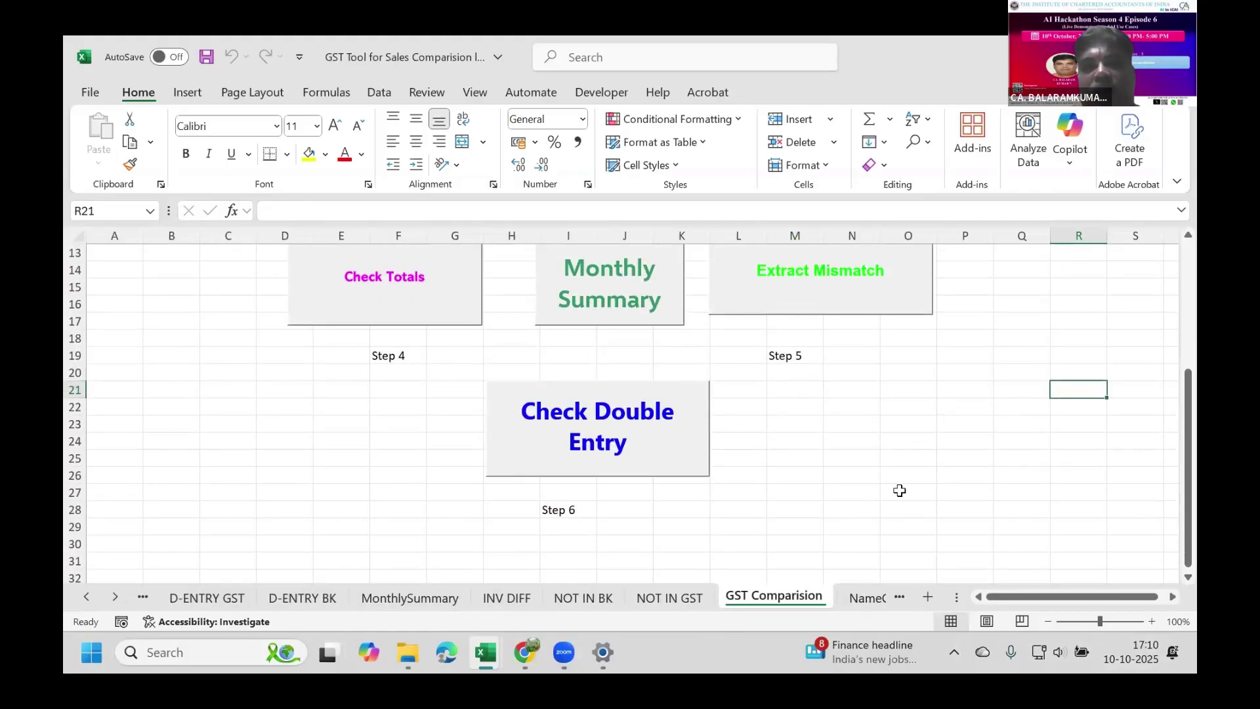
{"action": "left_click", "coordinate": [620, 429]}
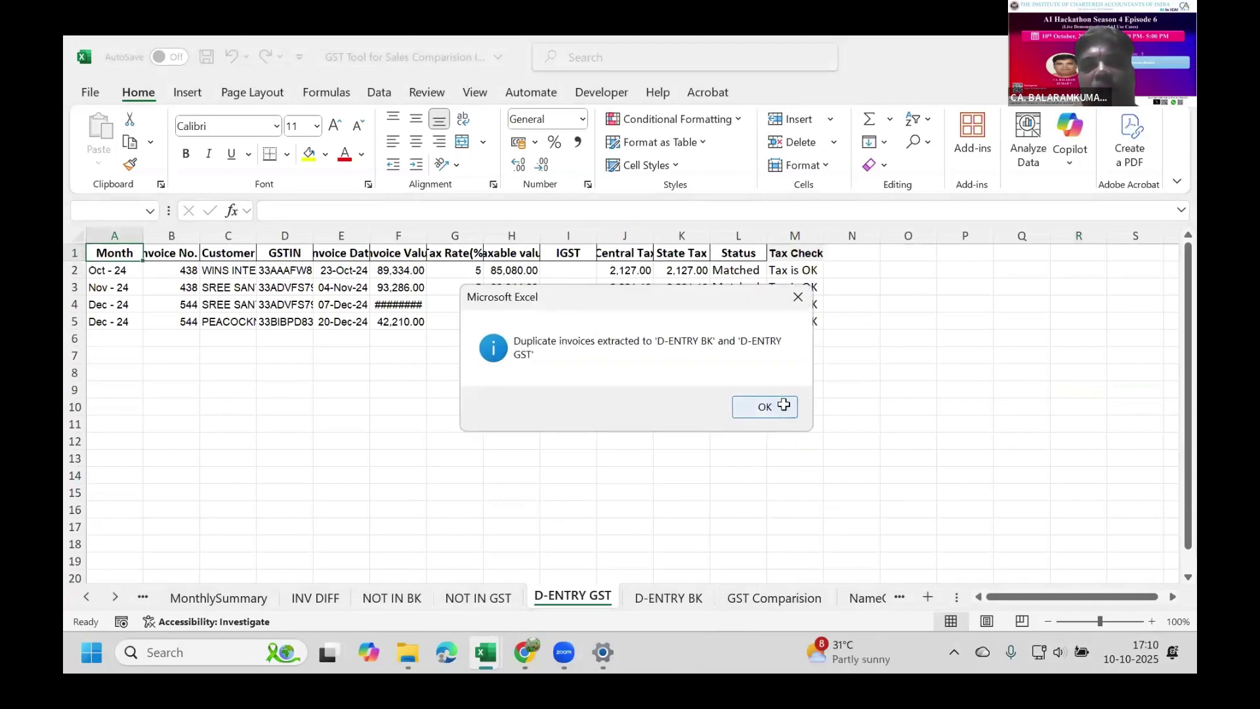
{"action": "key", "text": "Return"}
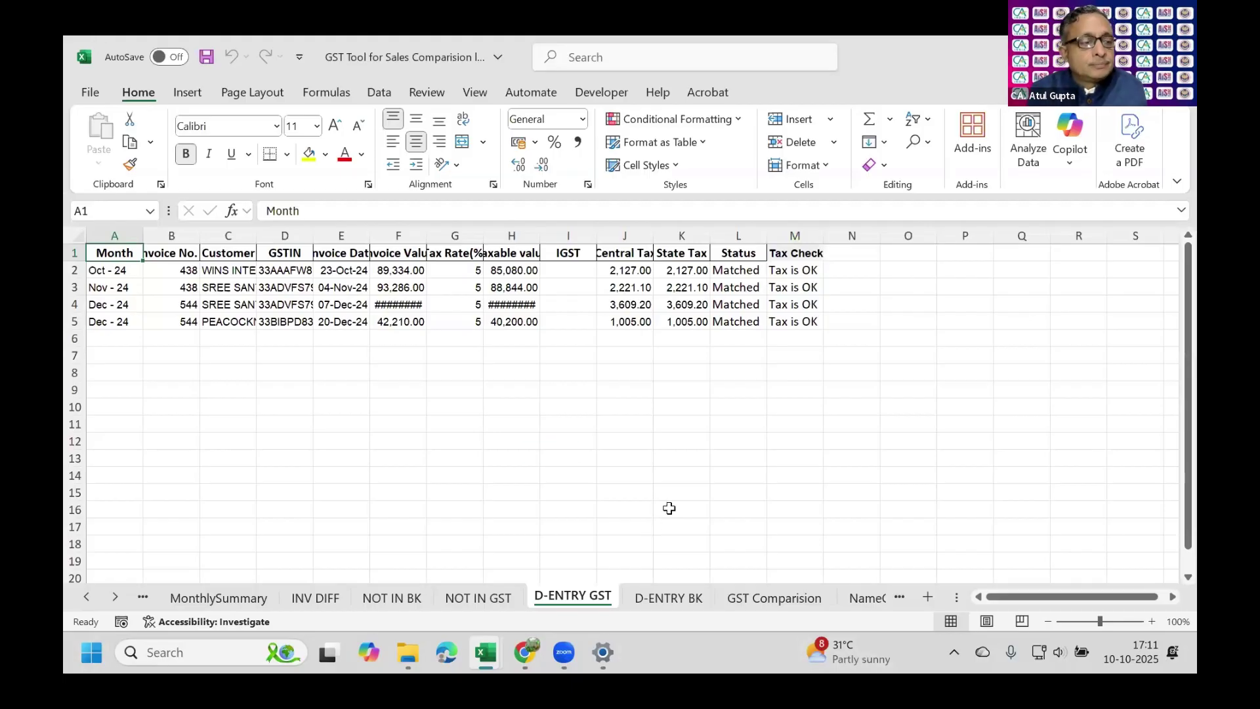
- Show the D-ENTRY GST sheet with its four Matched, Tax is OK duplicate invoices
{"action": "left_click", "coordinate": [669, 507]}
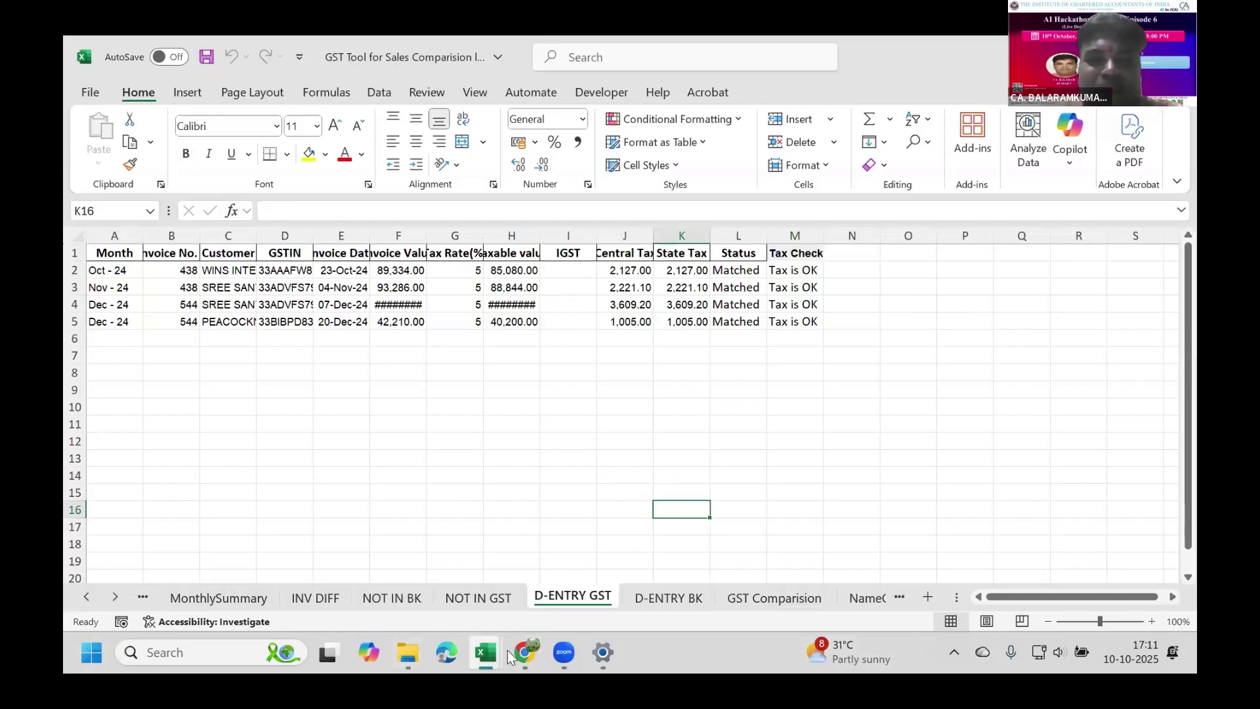
- In ChatGPT, open Excel Macros updations' Python learning engagement chat and scroll up to the VBA helpers
{"action": "left_click", "coordinate": [523, 652]}
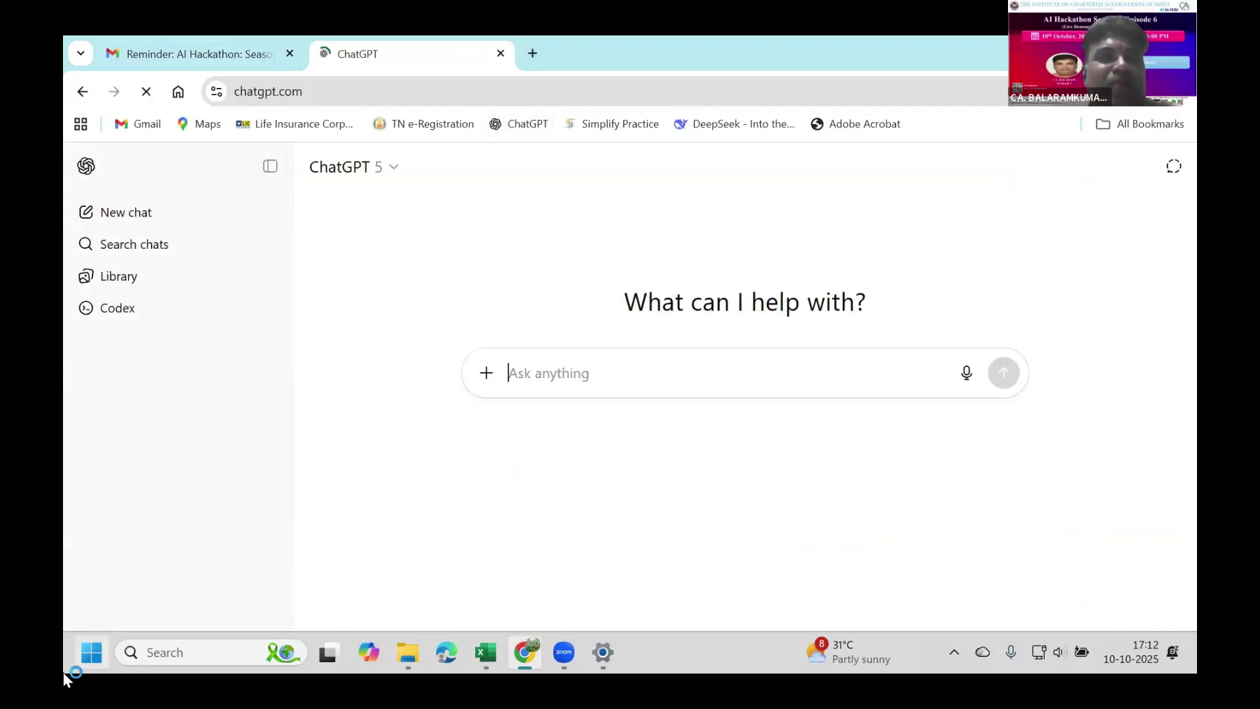
{"action": "scroll", "coordinate": [177, 365], "scroll_direction": "down", "scroll_amount": 5}
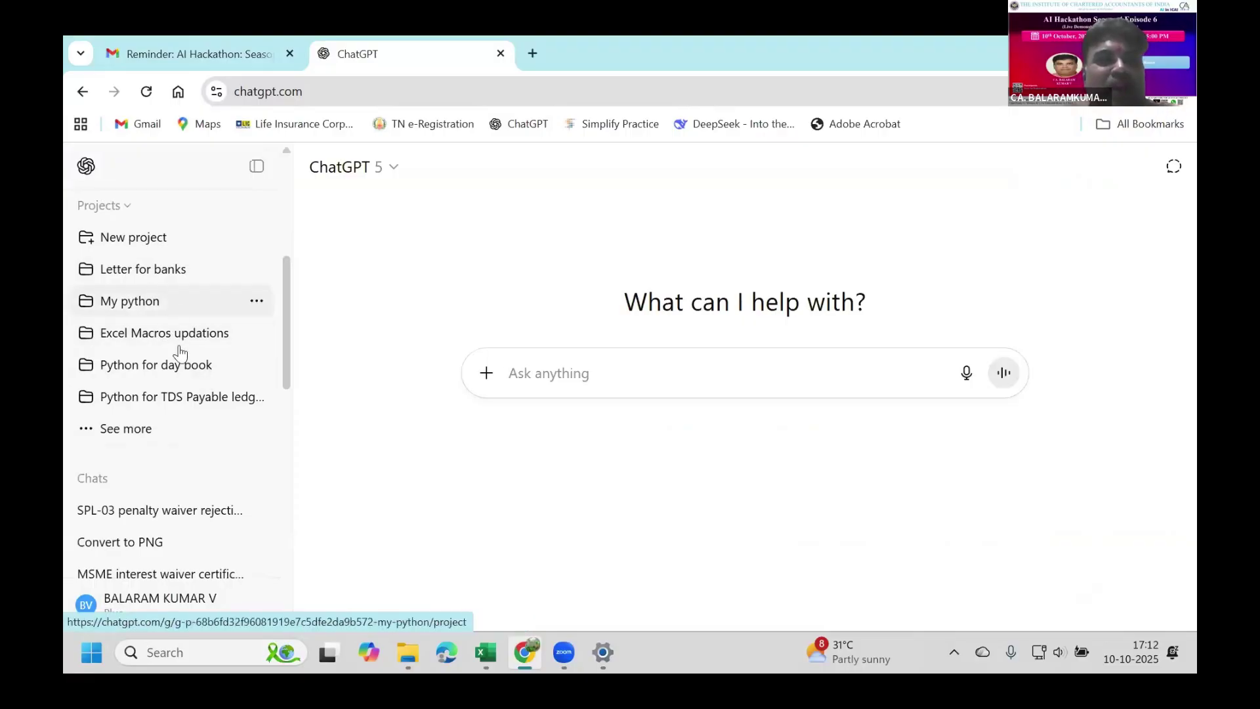
{"action": "left_click", "coordinate": [189, 338]}
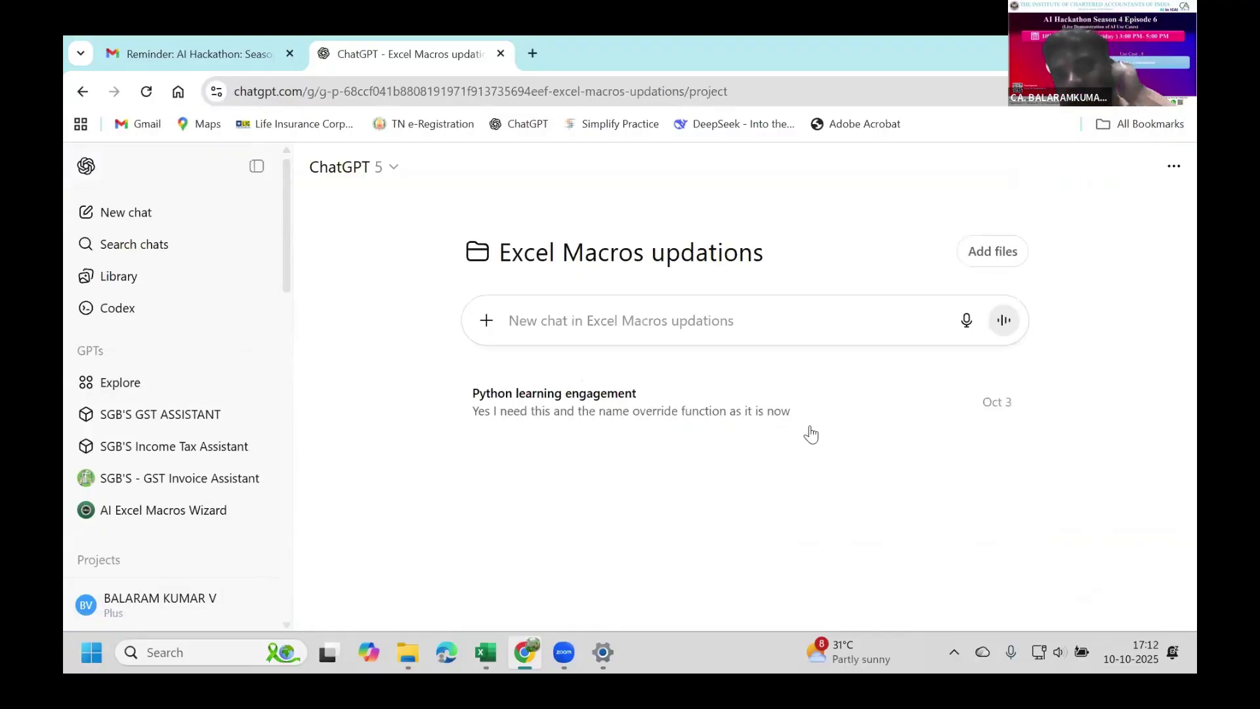
{"action": "left_click", "coordinate": [626, 405]}
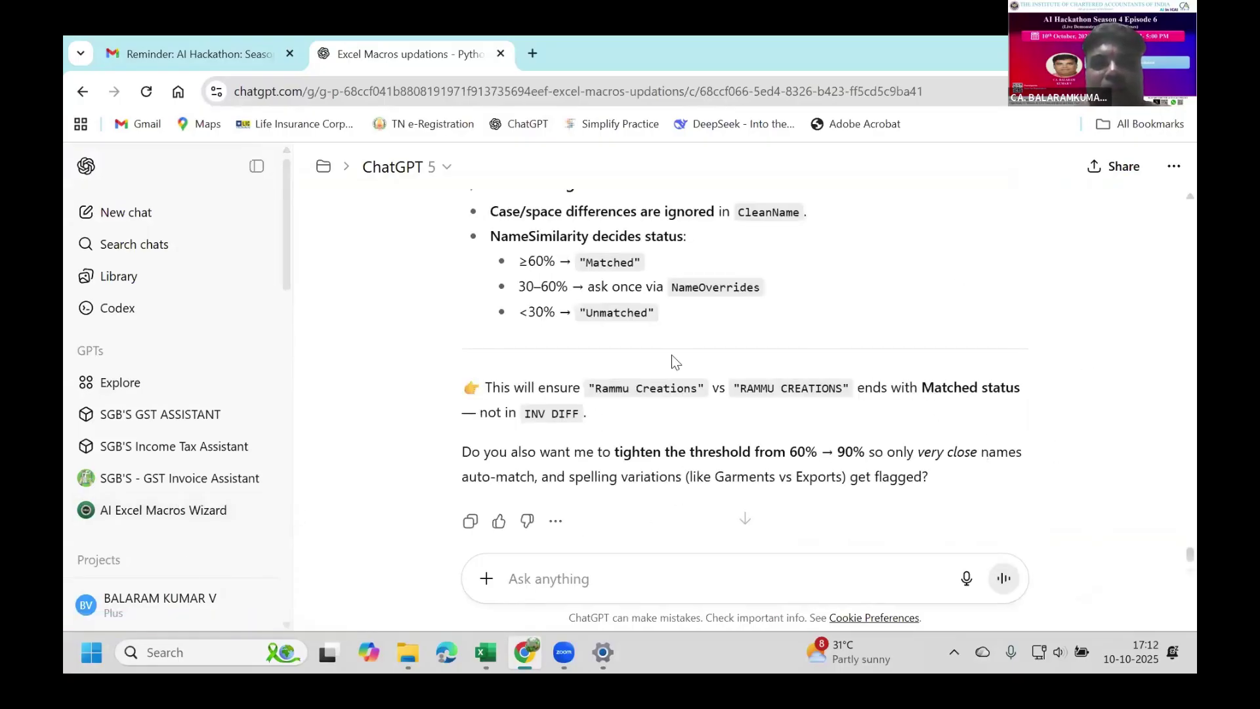
{"action": "scroll", "coordinate": [672, 354], "scroll_direction": "up", "scroll_amount": 4}
{"action": "scroll", "coordinate": [759, 383], "scroll_direction": "up", "scroll_amount": 3}
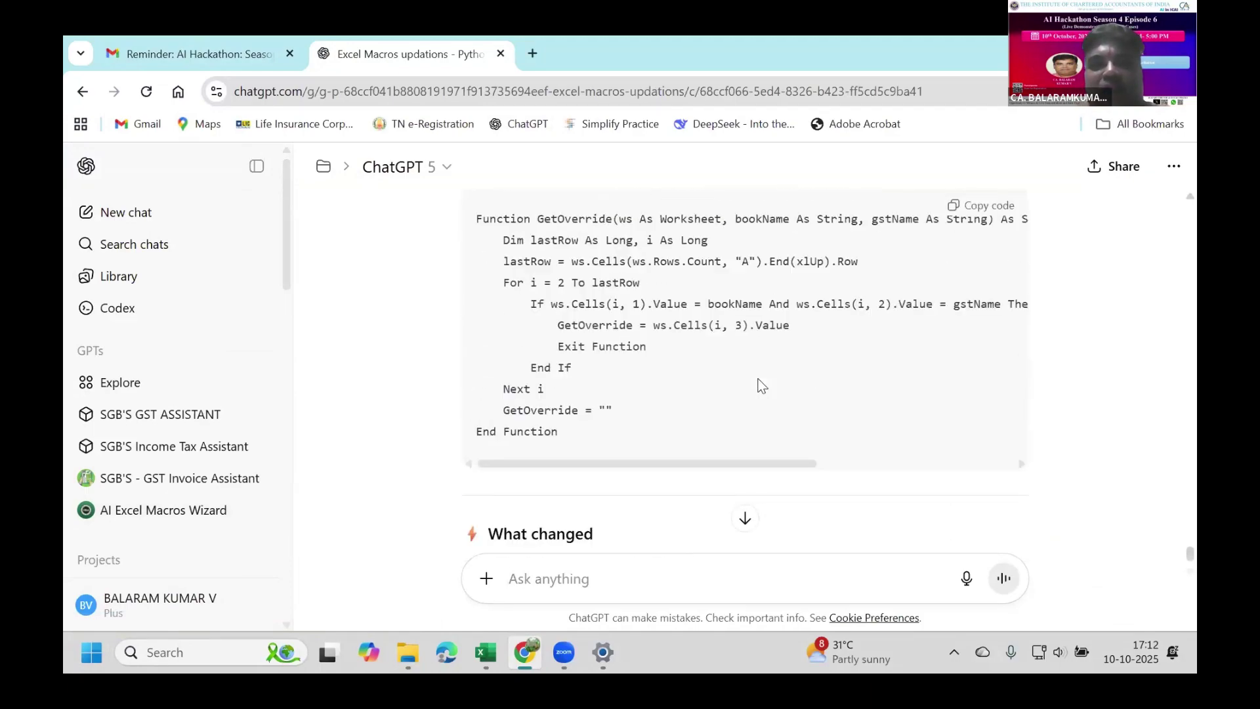
{"action": "scroll", "coordinate": [759, 385], "scroll_direction": "up", "scroll_amount": 6}
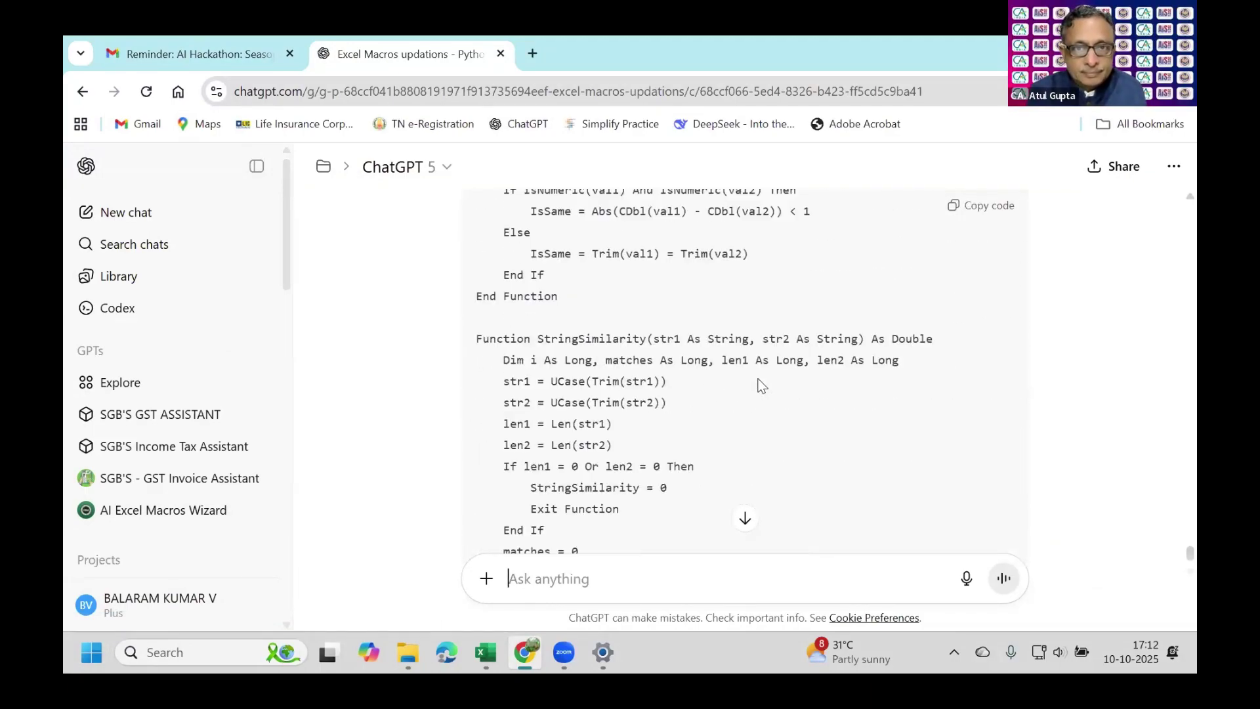
{"action": "scroll", "coordinate": [761, 385], "scroll_direction": "up", "scroll_amount": 5}
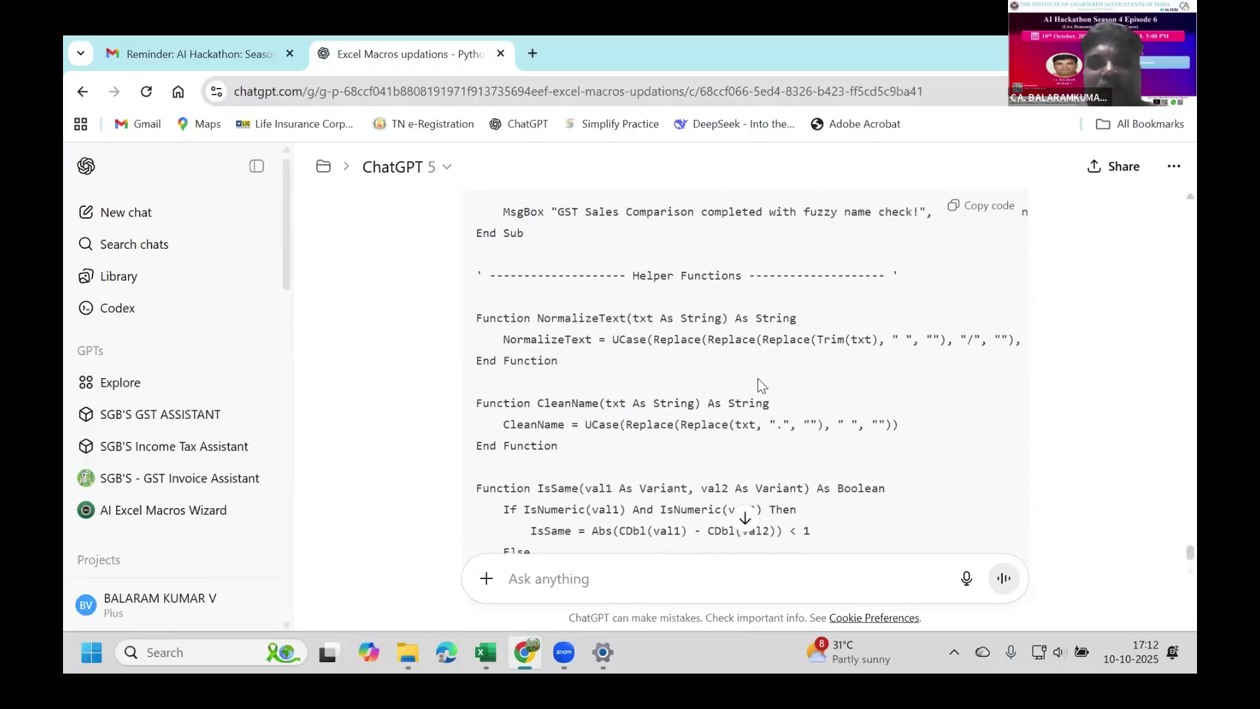
{"action": "mouse_move", "coordinate": [515, 649]}
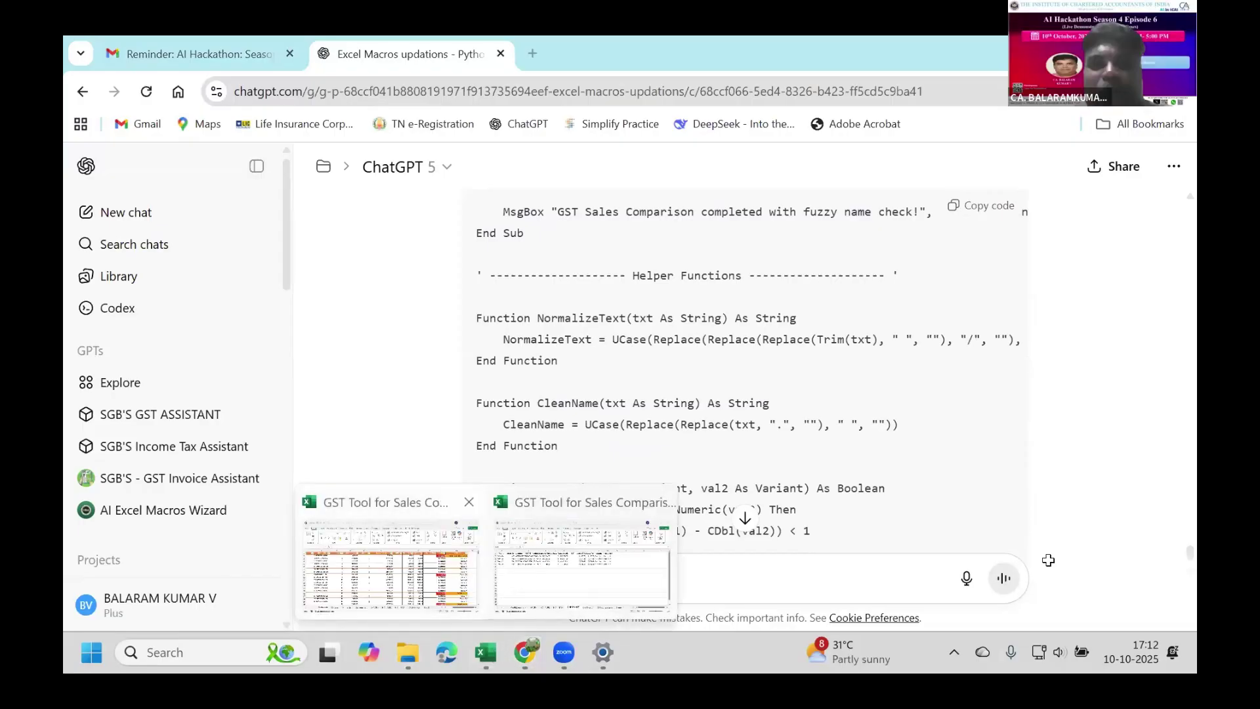
- Bring the GST comparison workbook back and move through the sheets to NameOverrides
{"action": "left_click", "coordinate": [391, 564]}
{"action": "left_click", "coordinate": [868, 603]}
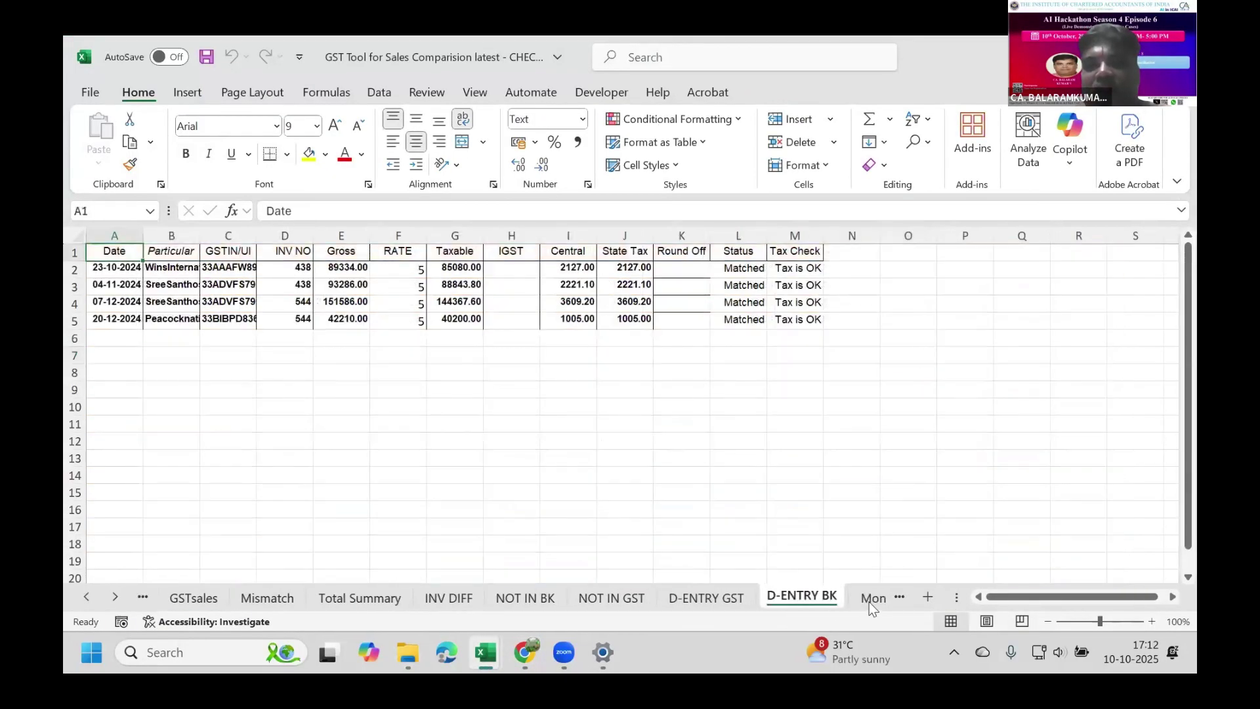
{"action": "left_click", "coordinate": [869, 601]}
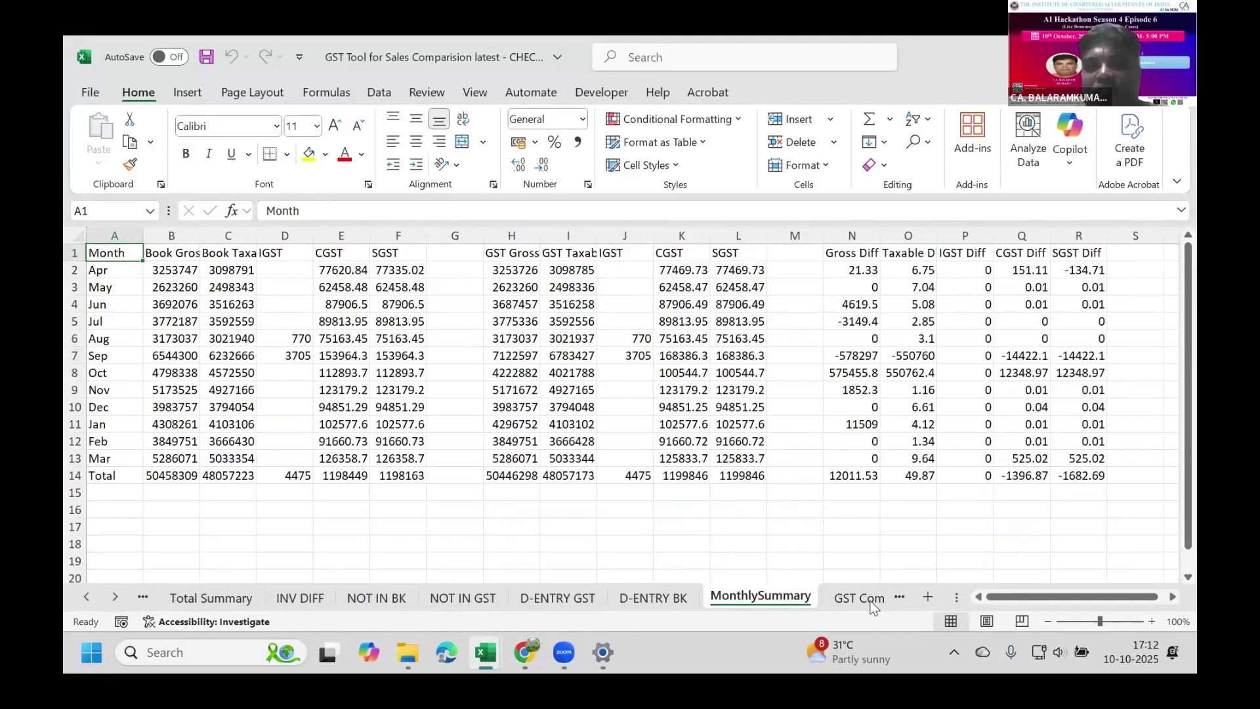
{"action": "left_click", "coordinate": [871, 602]}
{"action": "left_click", "coordinate": [871, 603]}
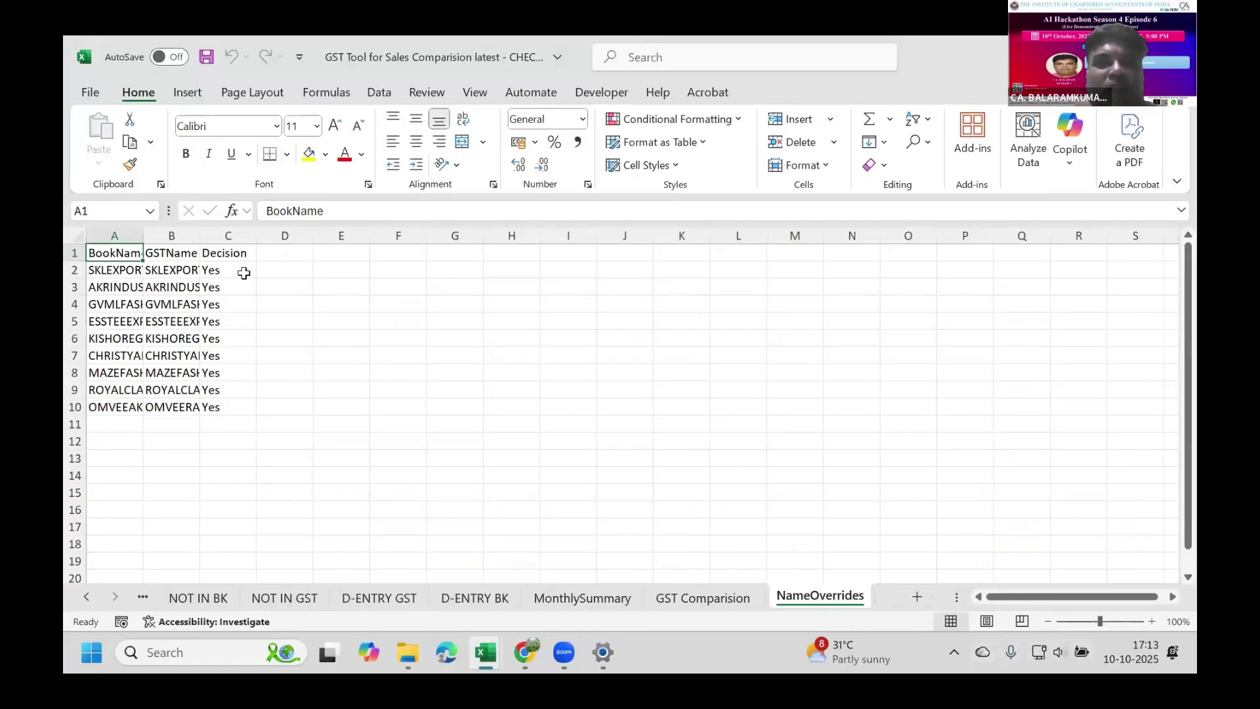
- Autofit column A to show full book names, then select the A1:C11 overrides table
{"action": "left_click", "coordinate": [349, 336]}
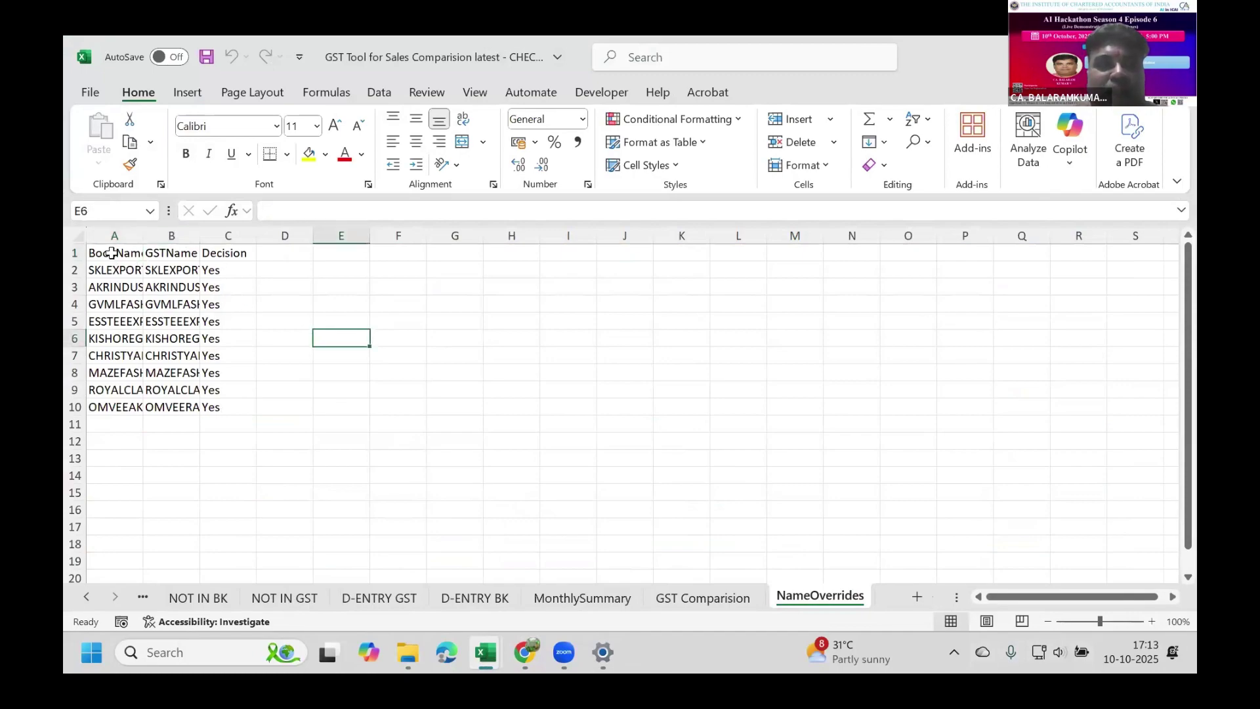
{"action": "double_click", "coordinate": [142, 232]}
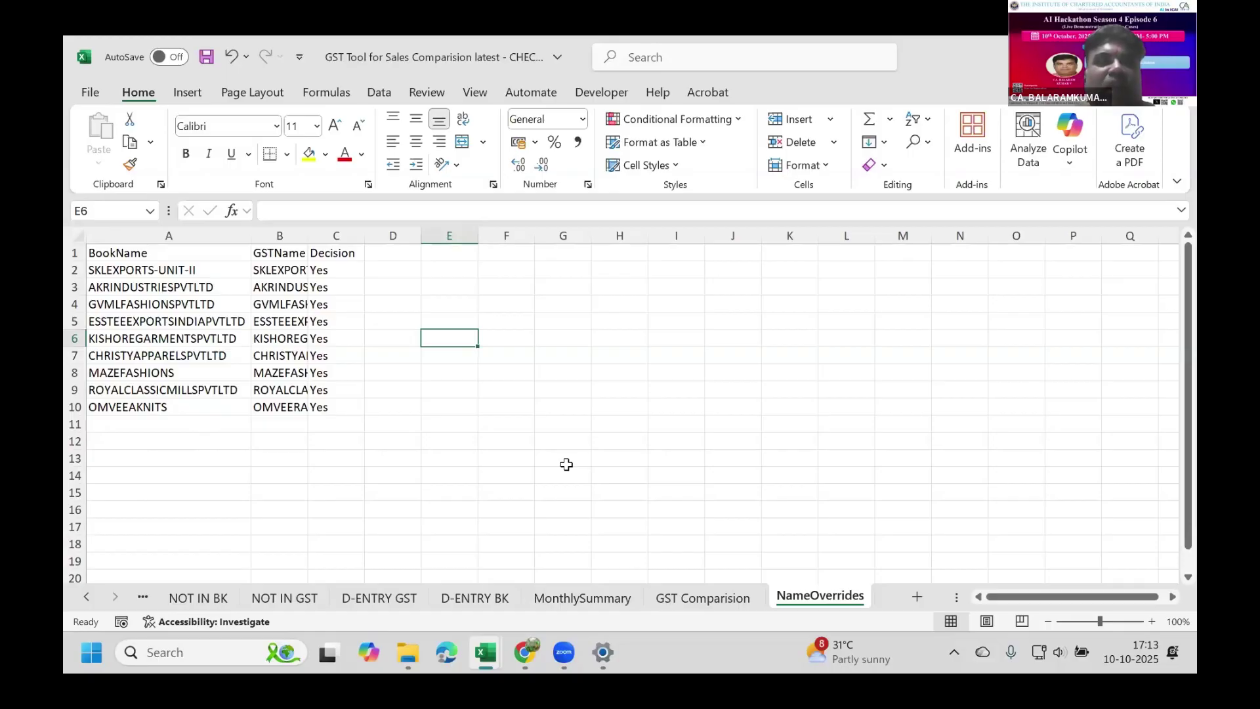
{"action": "left_click", "coordinate": [811, 390]}
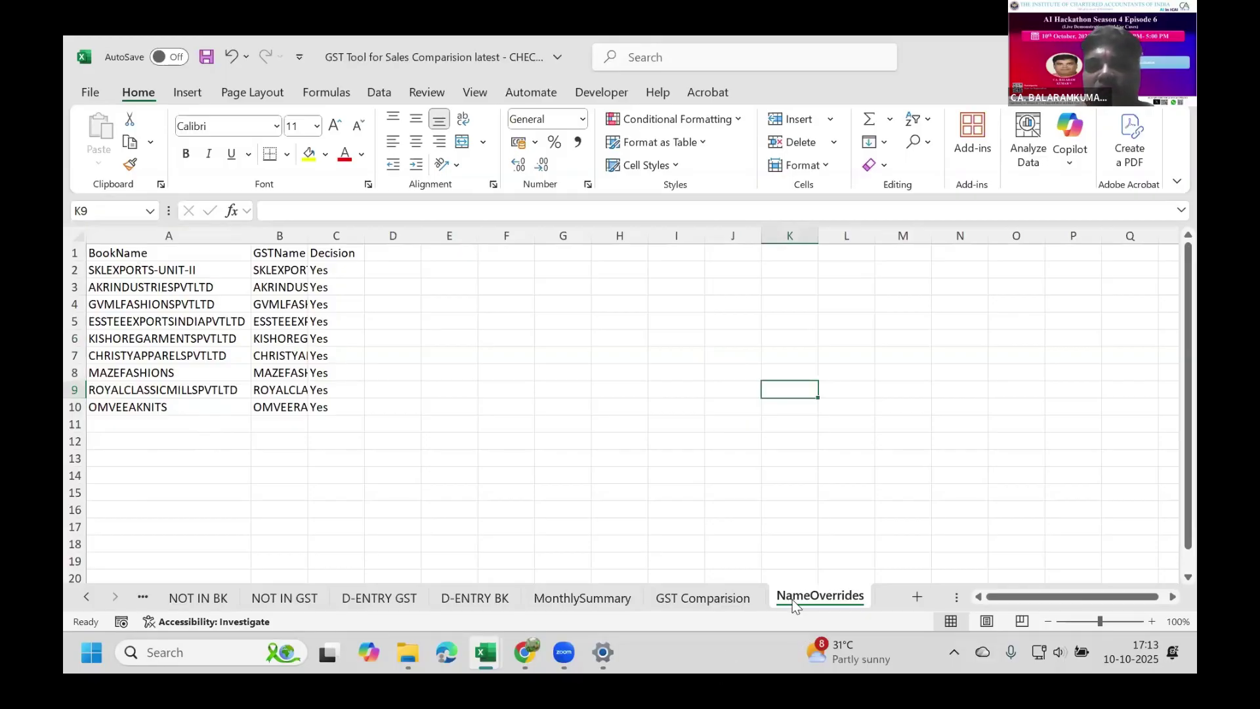
{"action": "left_click_drag", "start_coordinate": [121, 253], "coordinate": [197, 425]}
{"action": "left_click_drag", "start_coordinate": [272, 435], "coordinate": [358, 427]}
{"action": "left_click", "coordinate": [663, 355]}
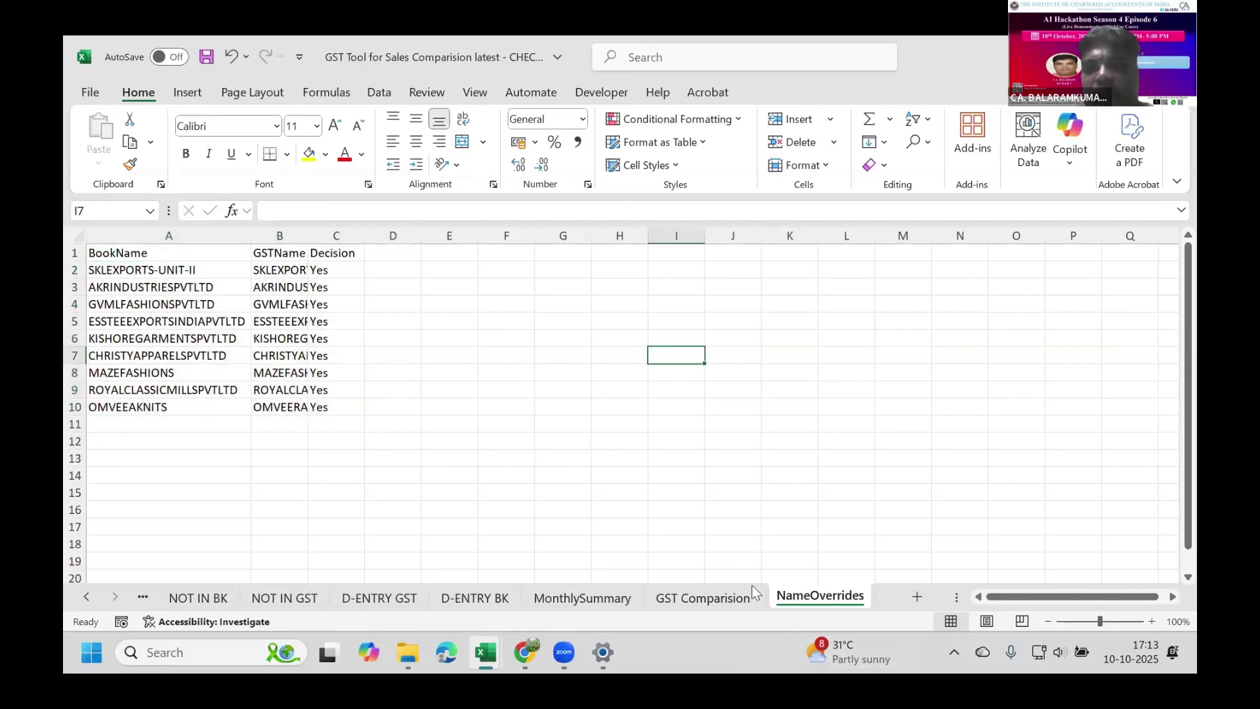
- Delete the existing NameOverrides sheet
{"action": "right_click", "coordinate": [787, 594]}
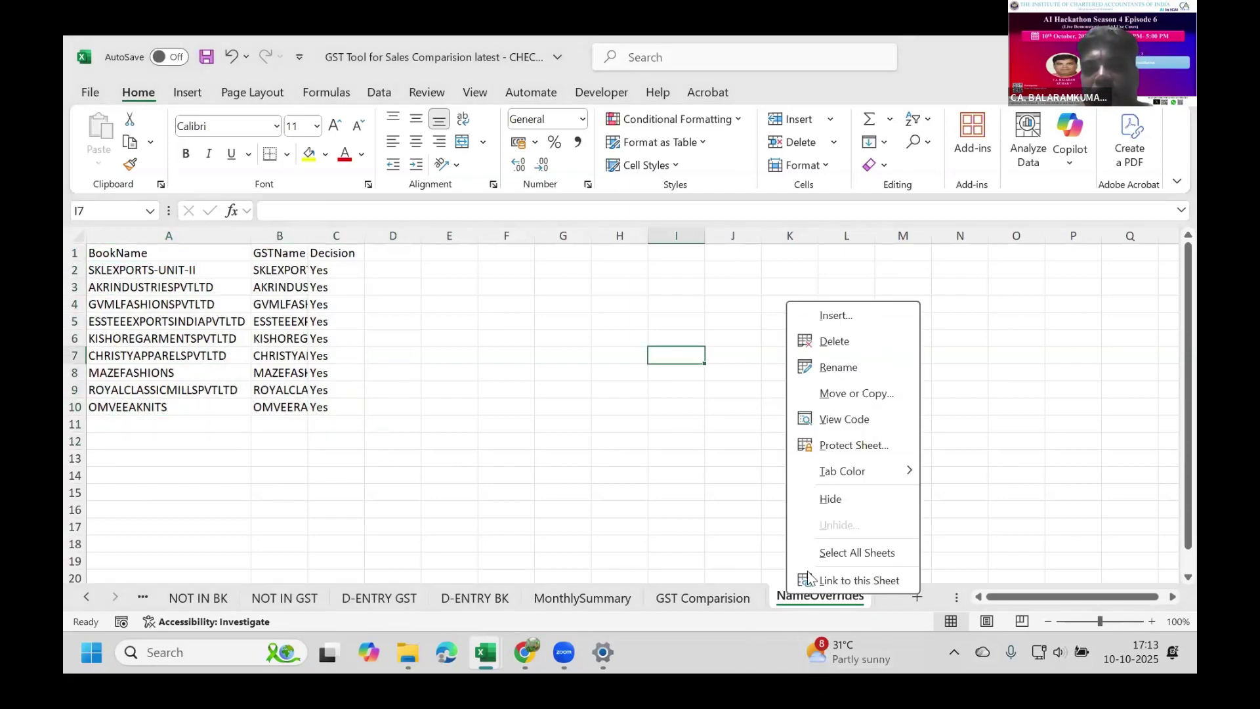
{"action": "left_click", "coordinate": [847, 343]}
{"action": "left_click", "coordinate": [600, 392]}
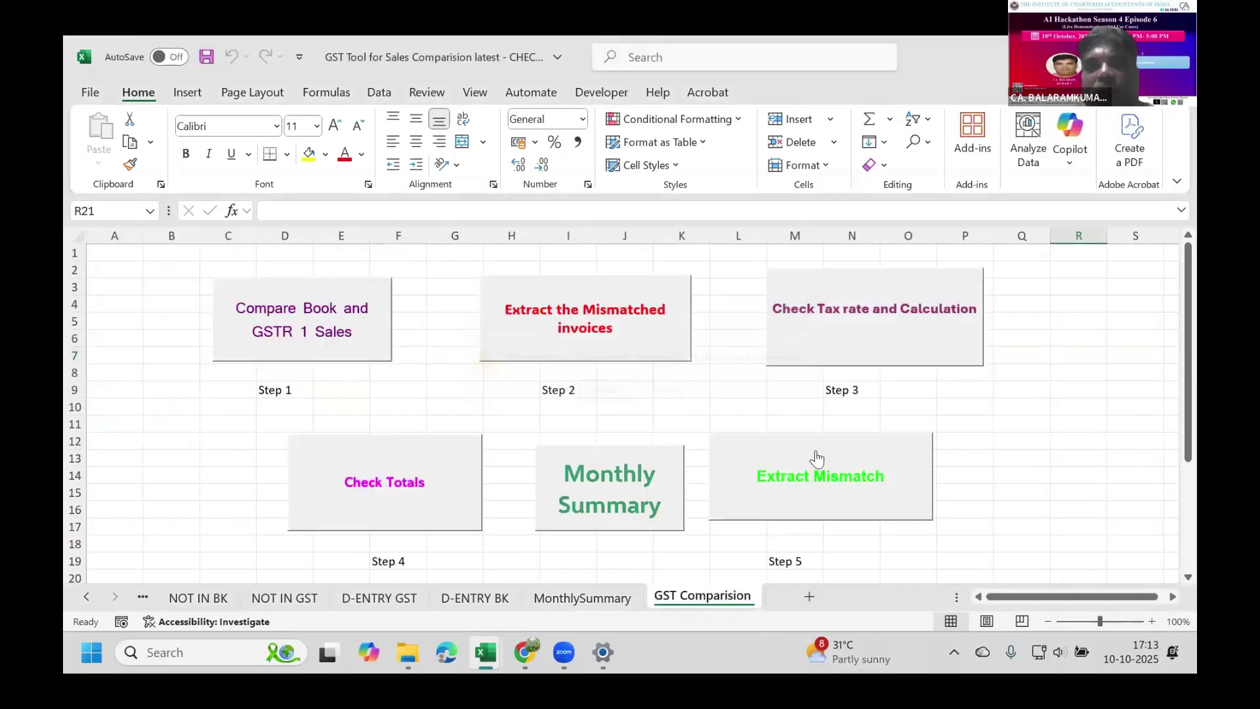
- Rerun the book vs GSTR-1 comparison, accepting all nine name matches, SKLEXPORTS-UNIT-II through OMVEEAKNITS
{"action": "left_click", "coordinate": [858, 448]}
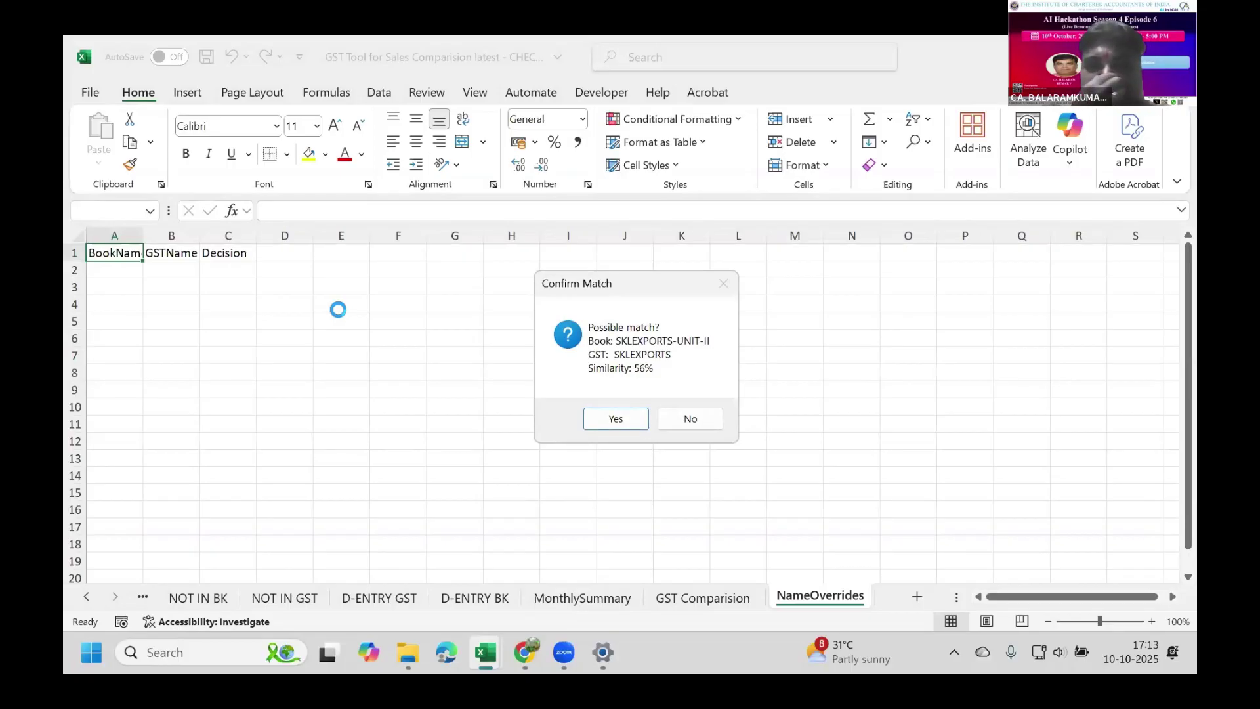
{"action": "left_click", "coordinate": [624, 419]}
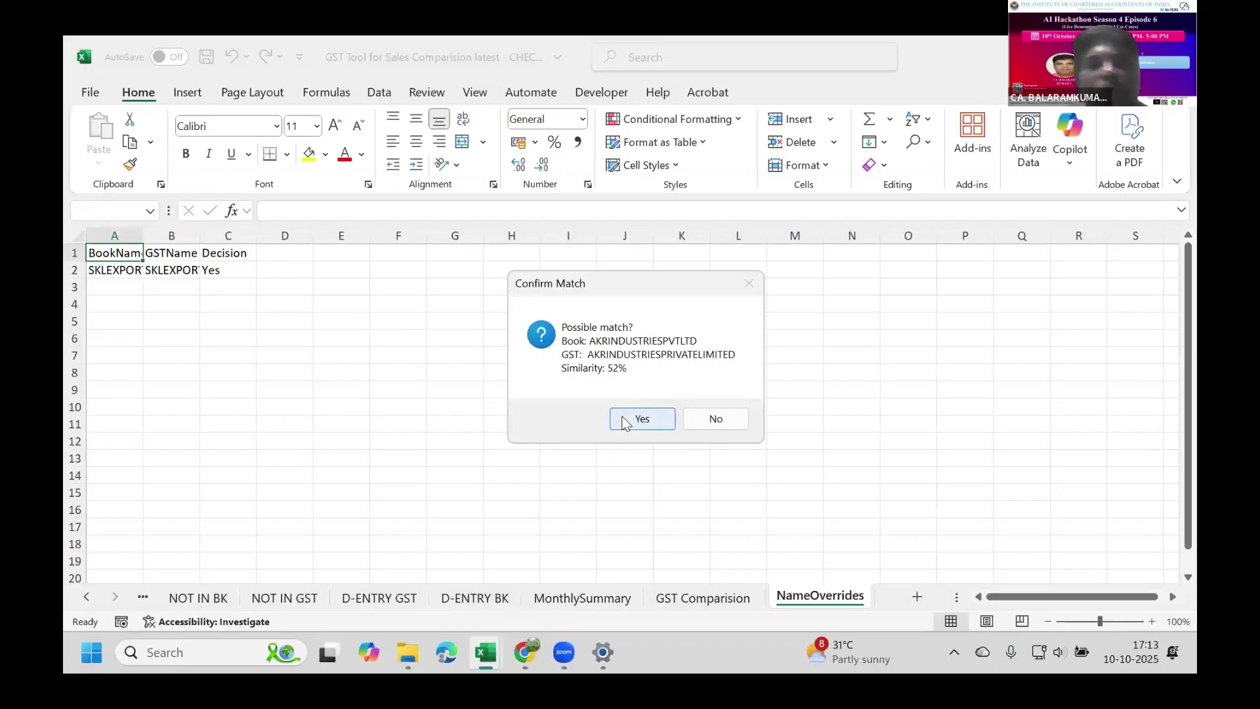
{"action": "left_click", "coordinate": [624, 419]}
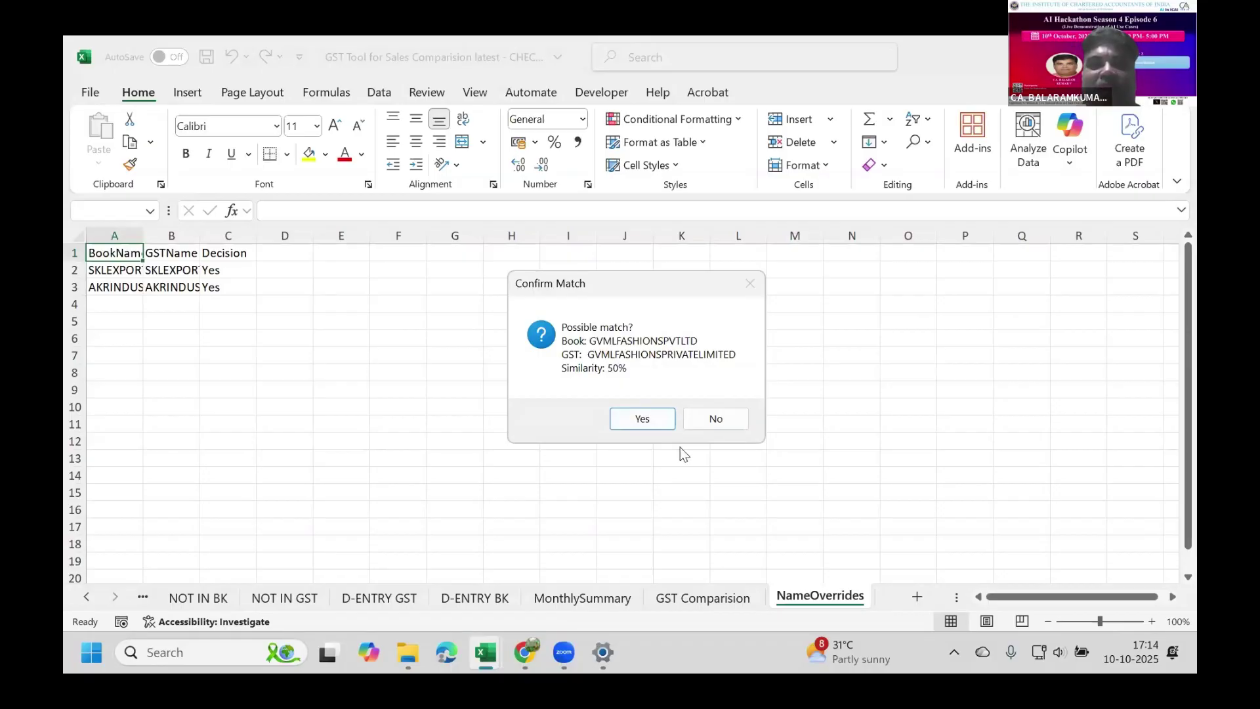
{"action": "left_click", "coordinate": [653, 425]}
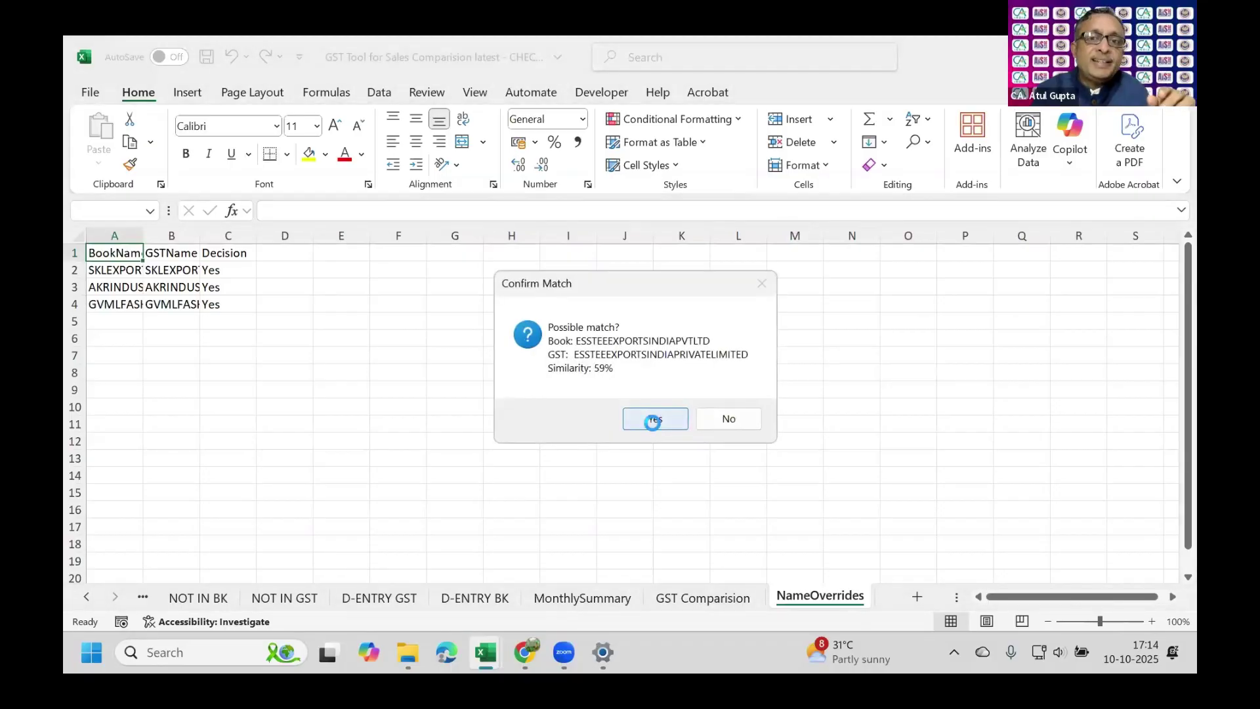
{"action": "left_click", "coordinate": [654, 423]}
{"action": "left_click", "coordinate": [654, 423]}
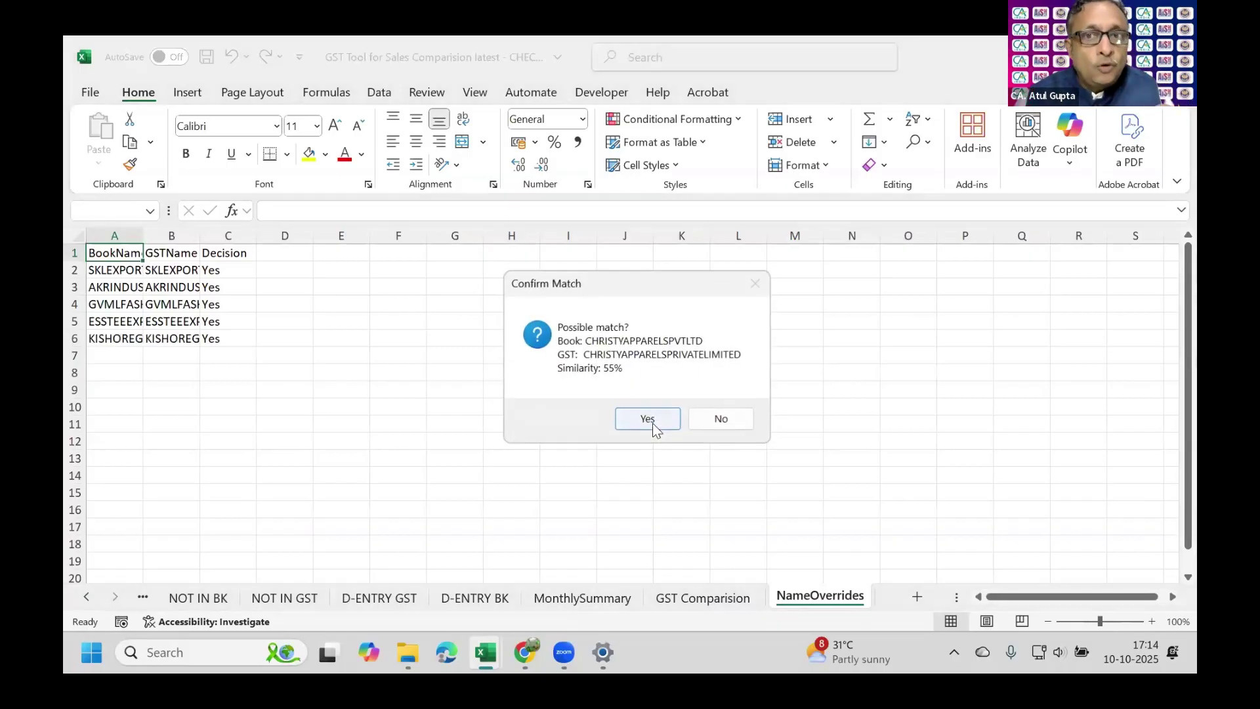
{"action": "left_click", "coordinate": [651, 422]}
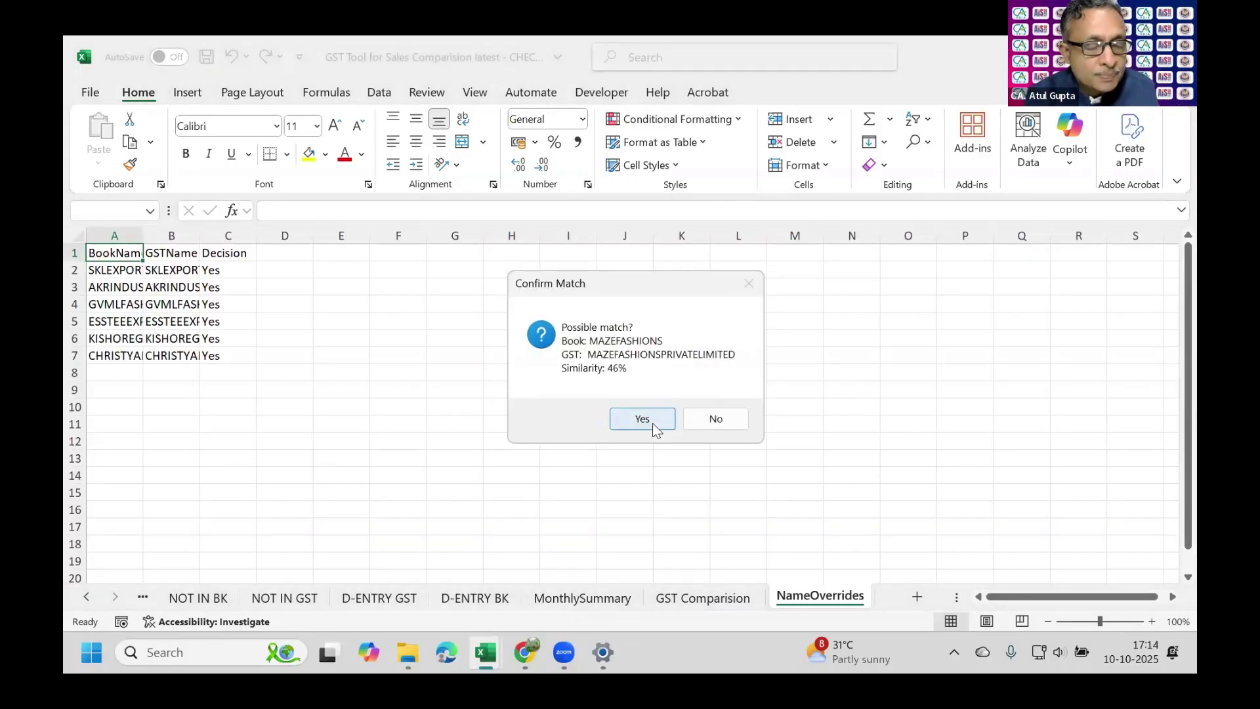
{"action": "left_click", "coordinate": [654, 423]}
{"action": "left_click", "coordinate": [653, 423]}
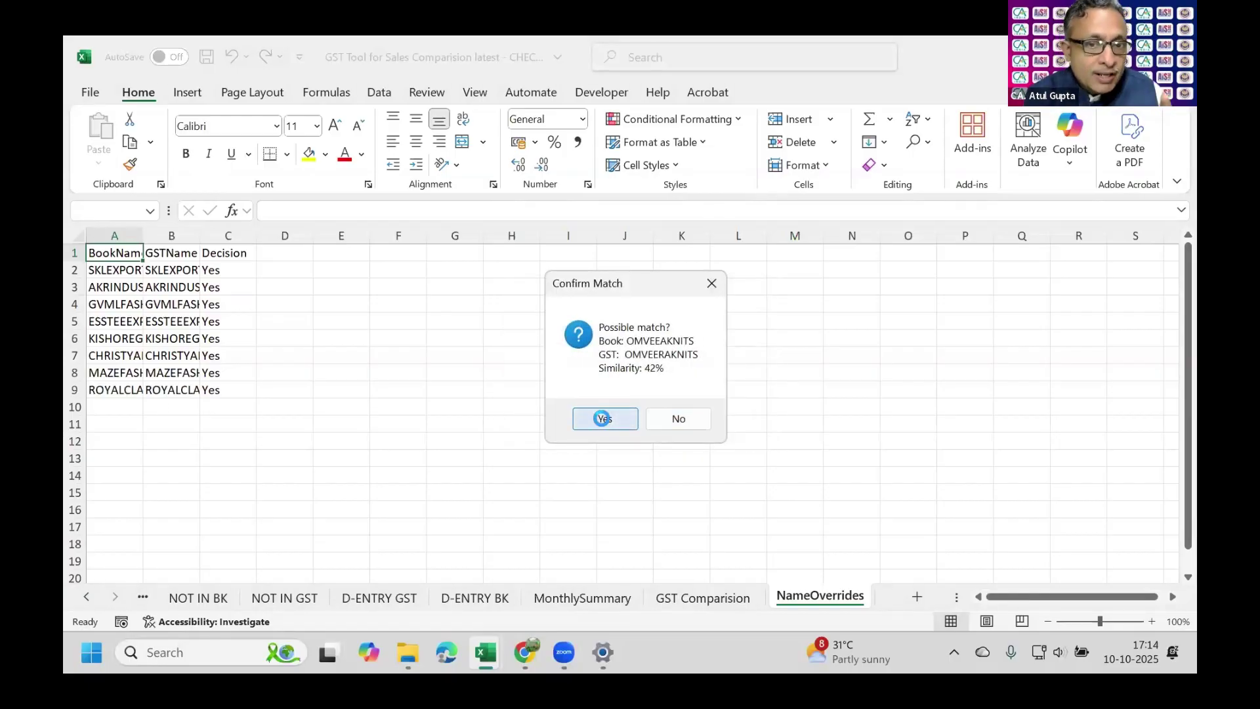
{"action": "left_click", "coordinate": [603, 418]}
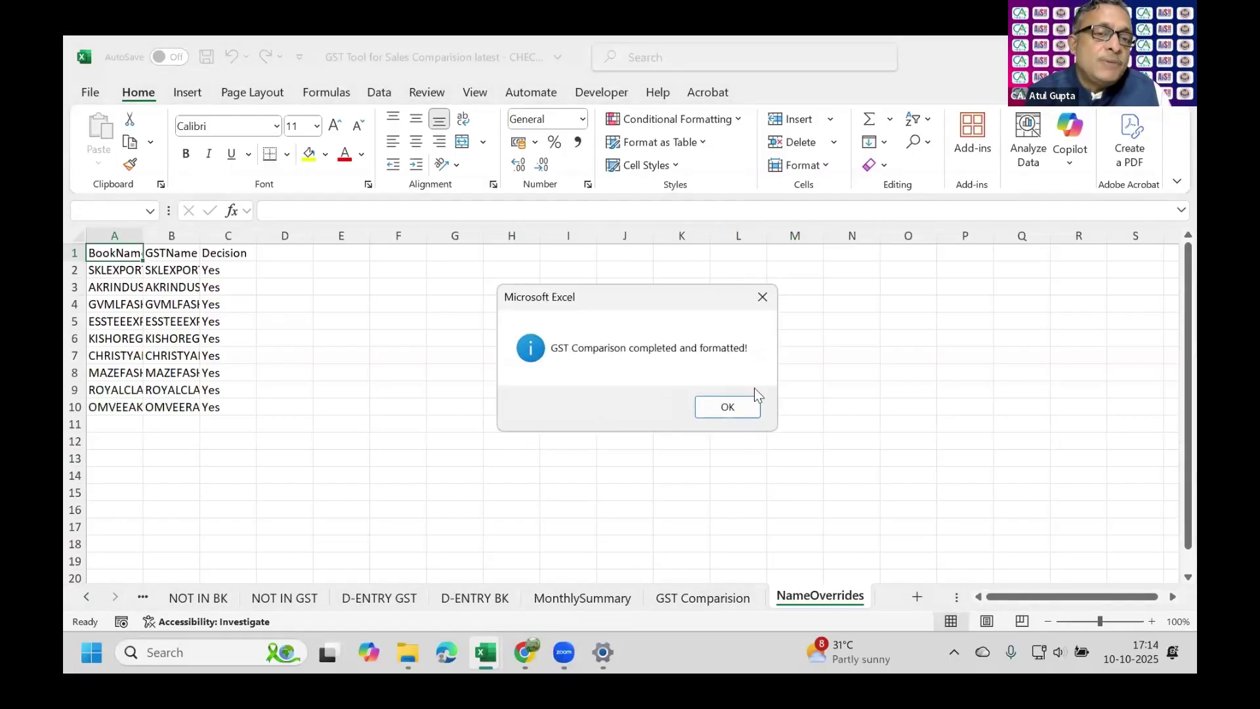
{"action": "left_click", "coordinate": [725, 405]}
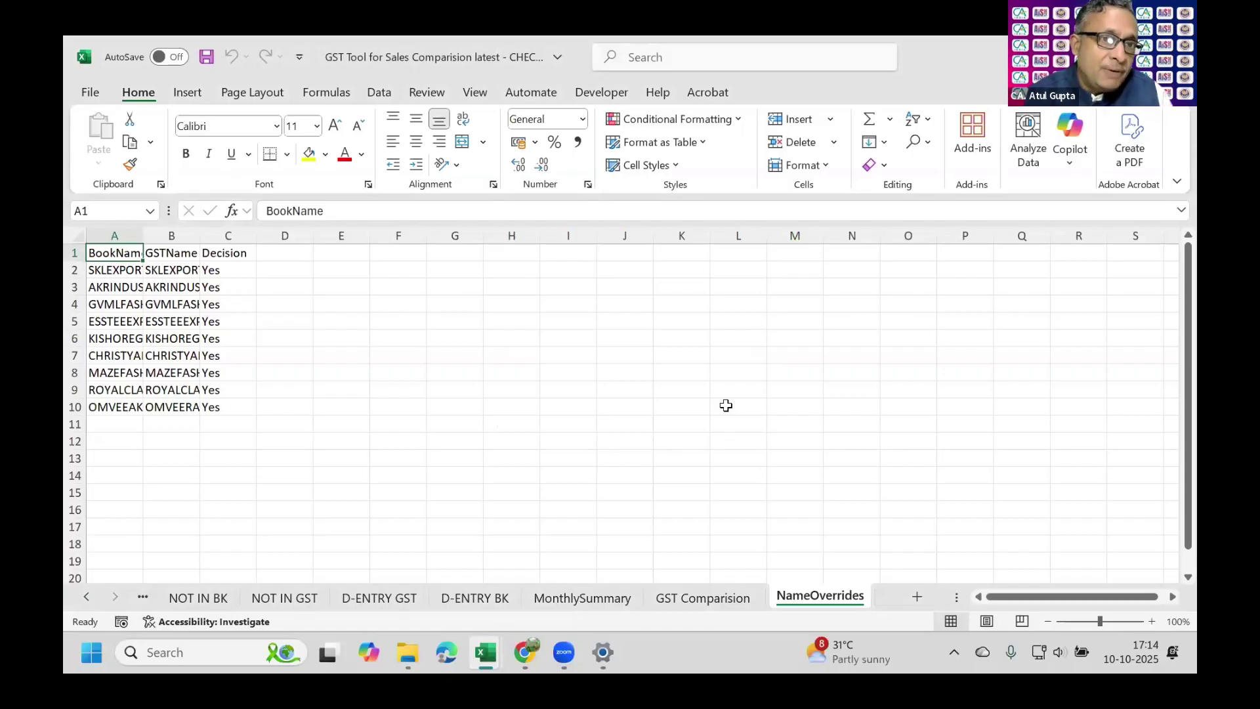